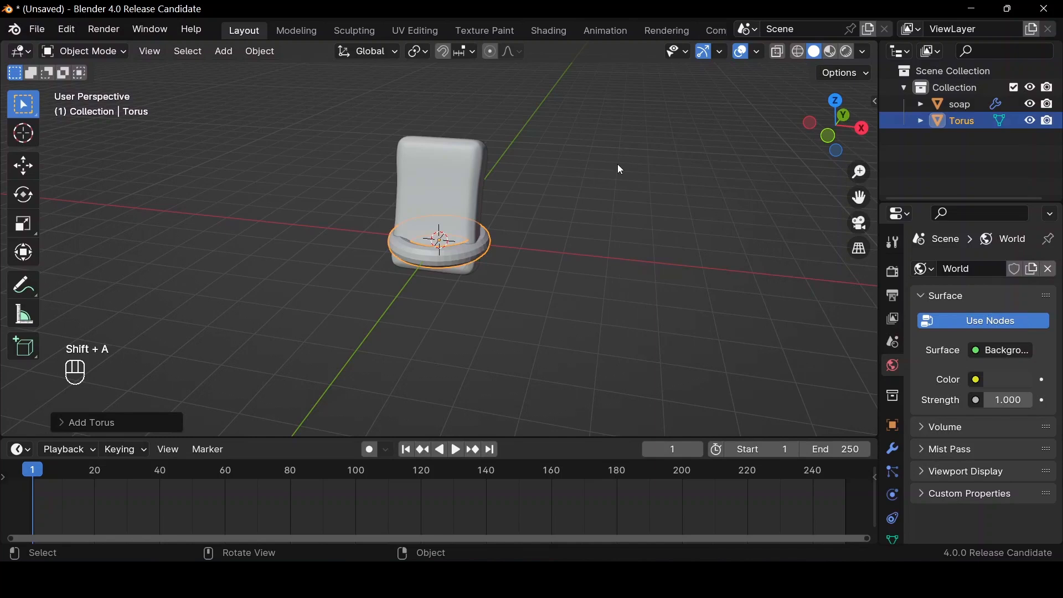
Set the new torus's major radius to 1.6 m and slightly increase its minor radius for a thicker ring
{"action": "scroll", "coordinate": [507, 191], "scroll_direction": "up", "scroll_amount": 2}
{"action": "left_click", "coordinate": [118, 419]}
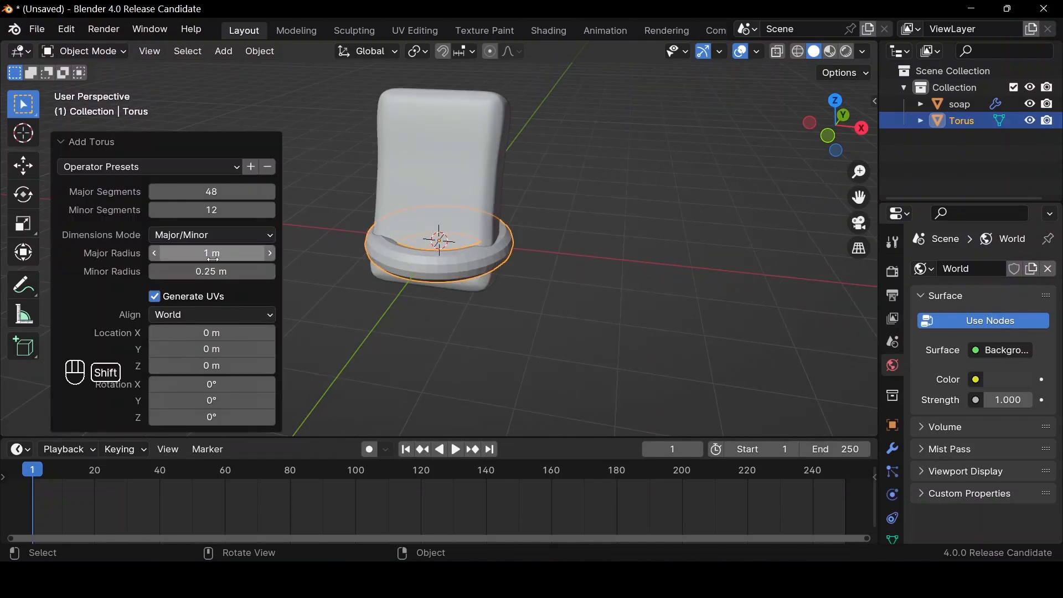
{"action": "left_click_drag", "start_coordinate": [212, 253], "coordinate": [282, 253], "text": "shift"}
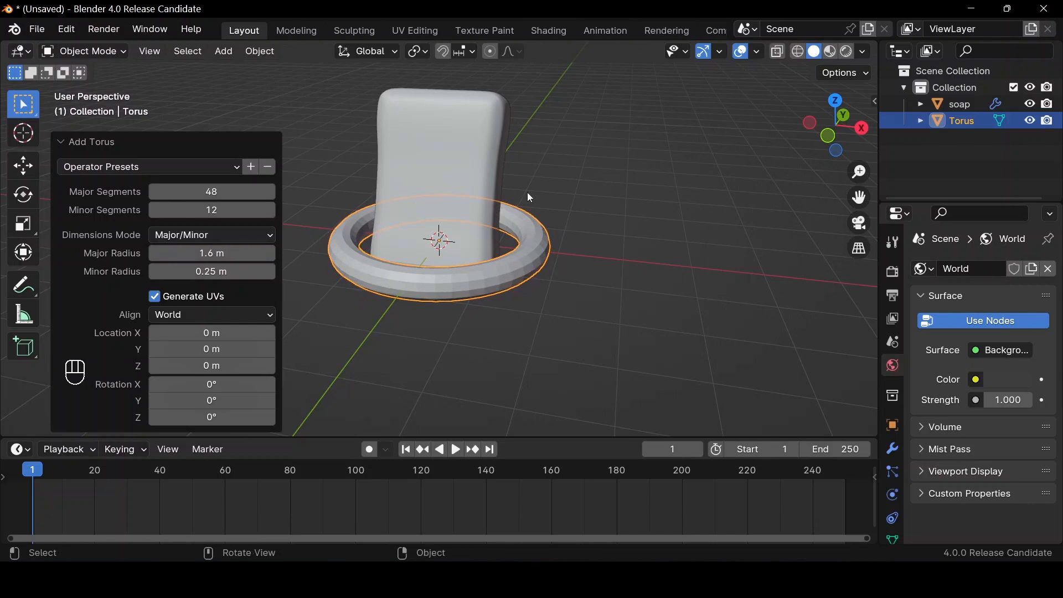
{"action": "mouse_move", "coordinate": [202, 272]}
{"action": "left_mouse_down"}
{"action": "mouse_move", "coordinate": [225, 271]}
{"action": "mouse_move", "coordinate": [202, 272]}
{"action": "left_mouse_up"}
{"action": "left_click", "coordinate": [579, 224]}
Raise the torus about 0.80 m along the Z axis so it surrounds the middle of the soap
{"action": "left_click", "coordinate": [527, 257]}
{"action": "key", "text": "g"}
{"action": "key", "text": "z"}
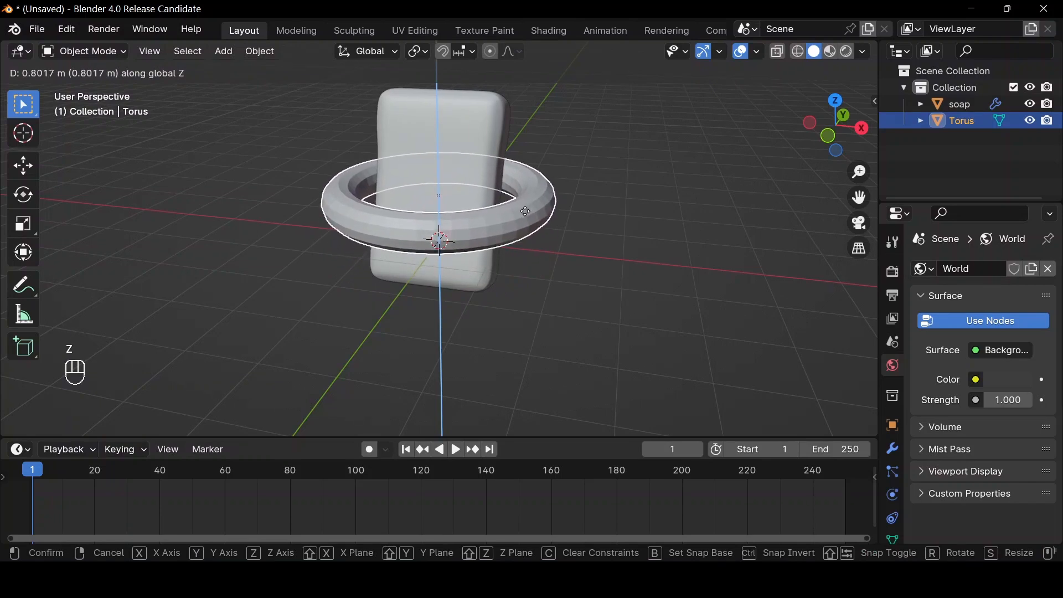
{"action": "left_click", "coordinate": [527, 217]}
Add a 2 m mesh cube and raise it about 0.71 m along the Z axis
{"action": "left_click_drag", "start_coordinate": [836, 114], "coordinate": [836, 122]}
{"action": "left_click_drag", "start_coordinate": [859, 197], "coordinate": [677, 173]}
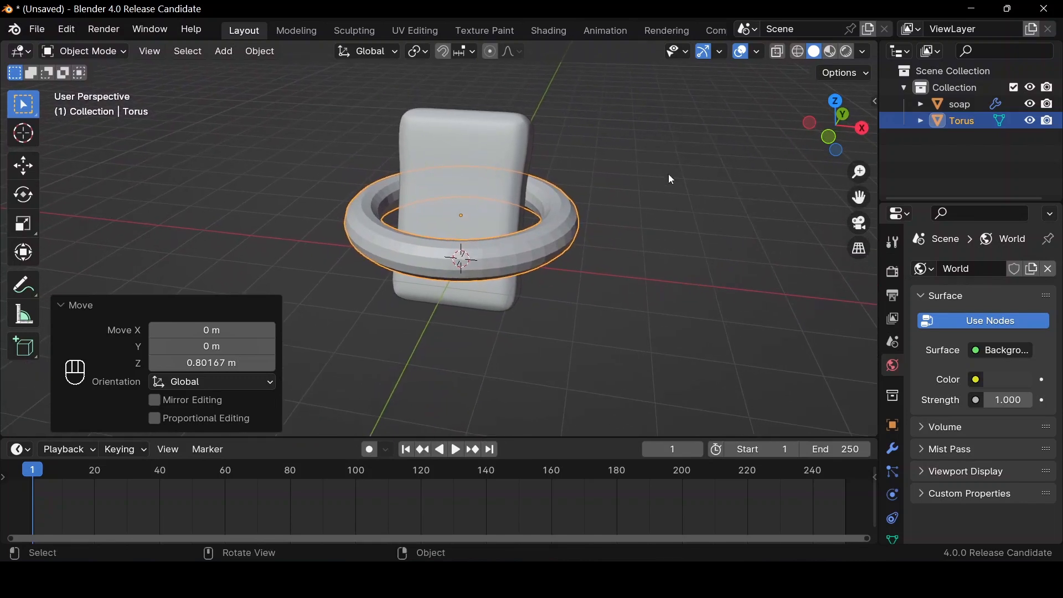
{"action": "scroll", "coordinate": [664, 183], "scroll_direction": "down", "scroll_amount": 3}
{"action": "key", "text": "shift+a"}
{"action": "type", "text": "cu"}
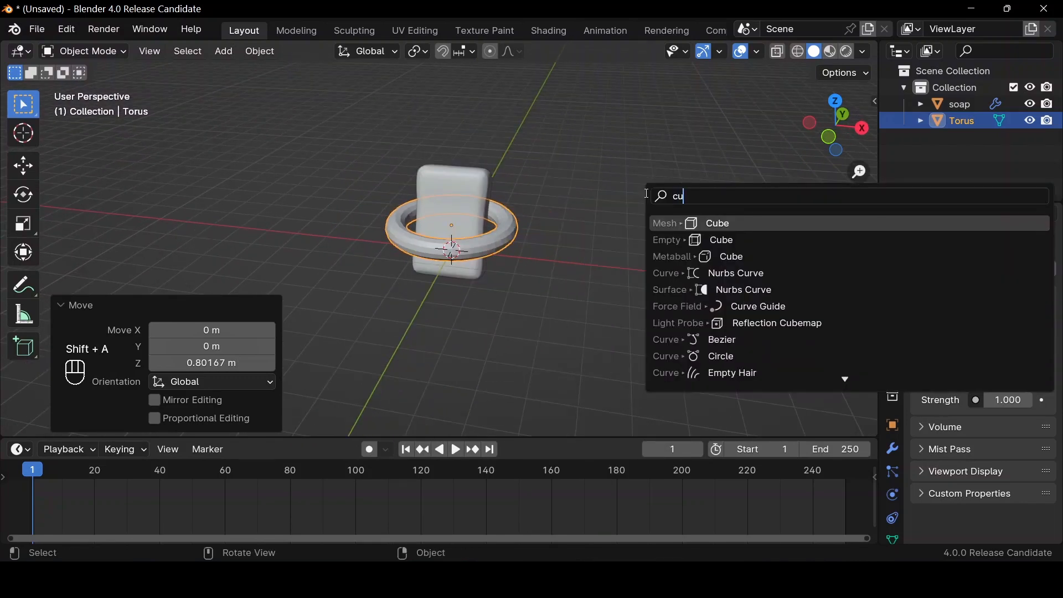
{"action": "key", "text": "Return"}
{"action": "scroll", "coordinate": [646, 193], "scroll_direction": "up", "scroll_amount": 4}
{"action": "scroll", "coordinate": [650, 198], "scroll_direction": "down", "scroll_amount": 3}
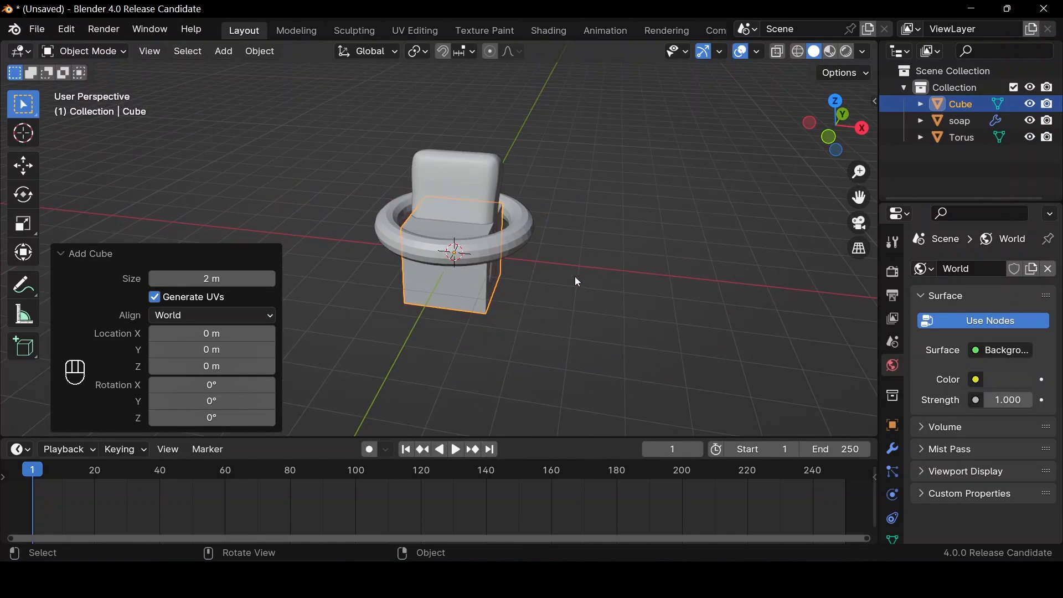
{"action": "key", "text": "g"}
{"action": "key", "text": "z"}
{"action": "left_click", "coordinate": [577, 250]}
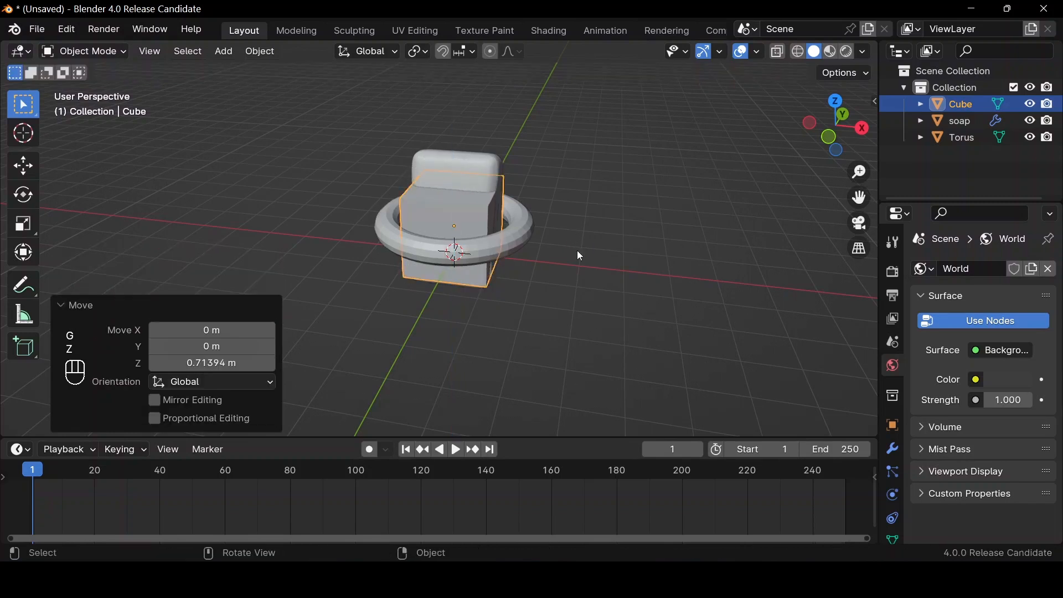
Scale the cube uniformly by about 2.37 to enclose the soap and torus, and display the scene in wireframe
{"action": "key", "text": "s"}
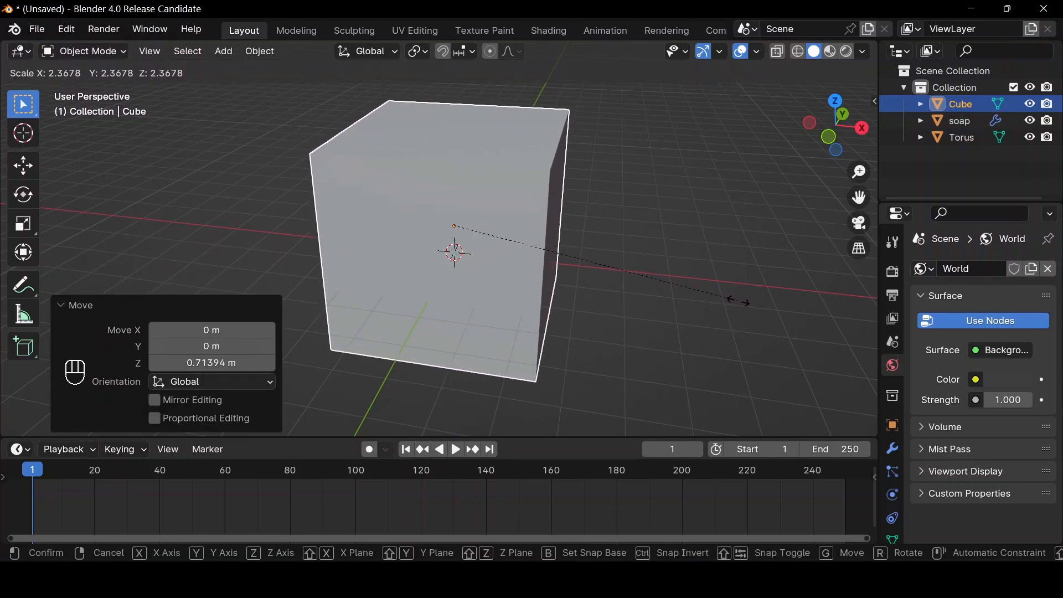
{"action": "left_click", "coordinate": [739, 301]}
{"action": "key", "text": "shift+z"}
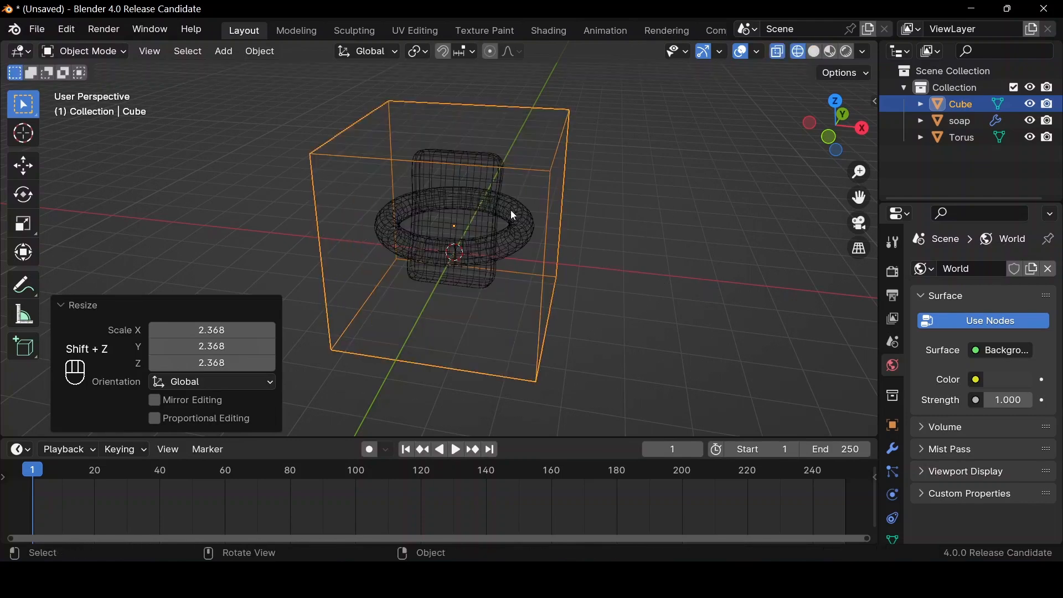
{"action": "left_click", "coordinate": [808, 123]}
{"action": "left_click_drag", "start_coordinate": [813, 130], "coordinate": [546, 142]}
Add Fluid physics to the cube with type Domain and domain type Liquid
{"action": "scroll", "coordinate": [899, 470], "scroll_direction": "down", "scroll_amount": 1}
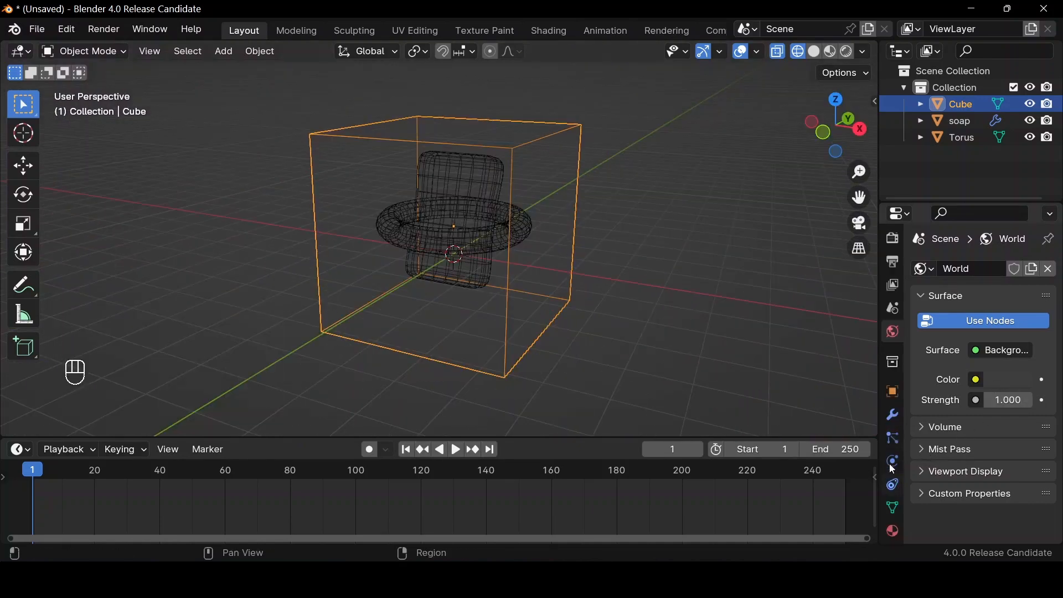
{"action": "left_click", "coordinate": [897, 464]}
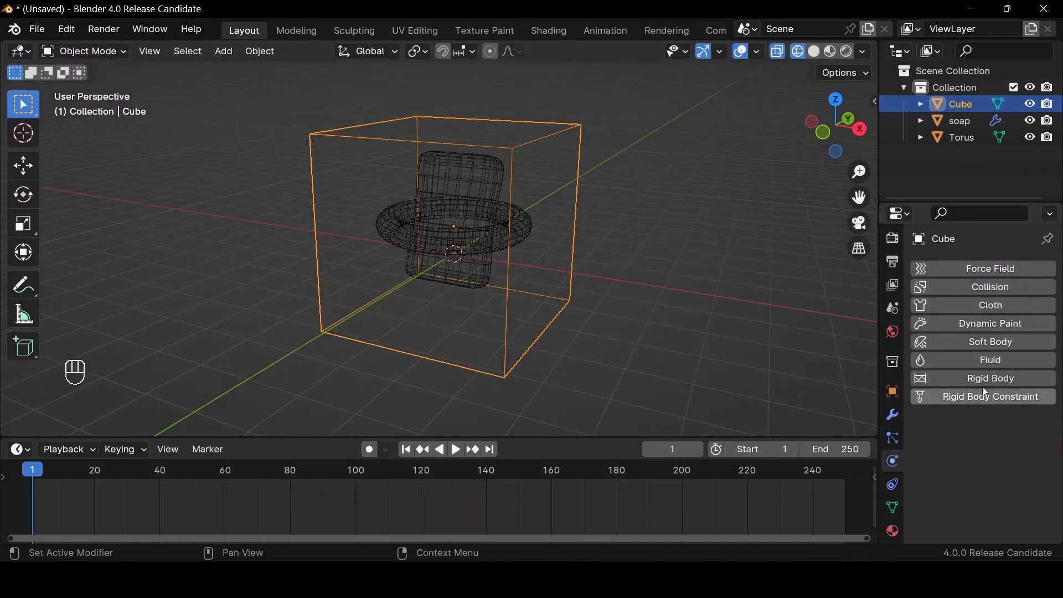
{"action": "left_click", "coordinate": [981, 364]}
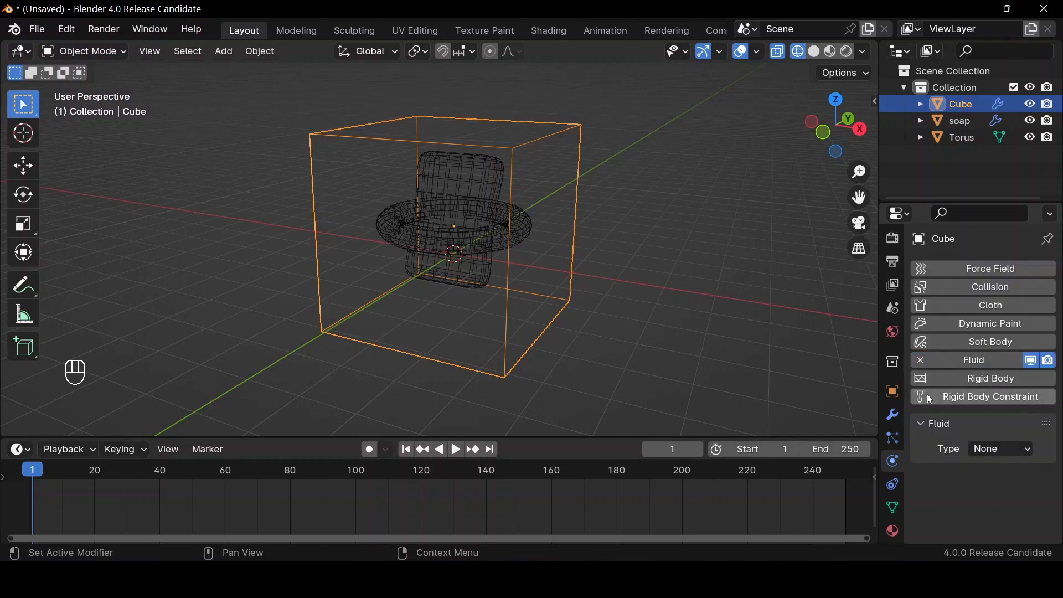
{"action": "left_click", "coordinate": [990, 448]}
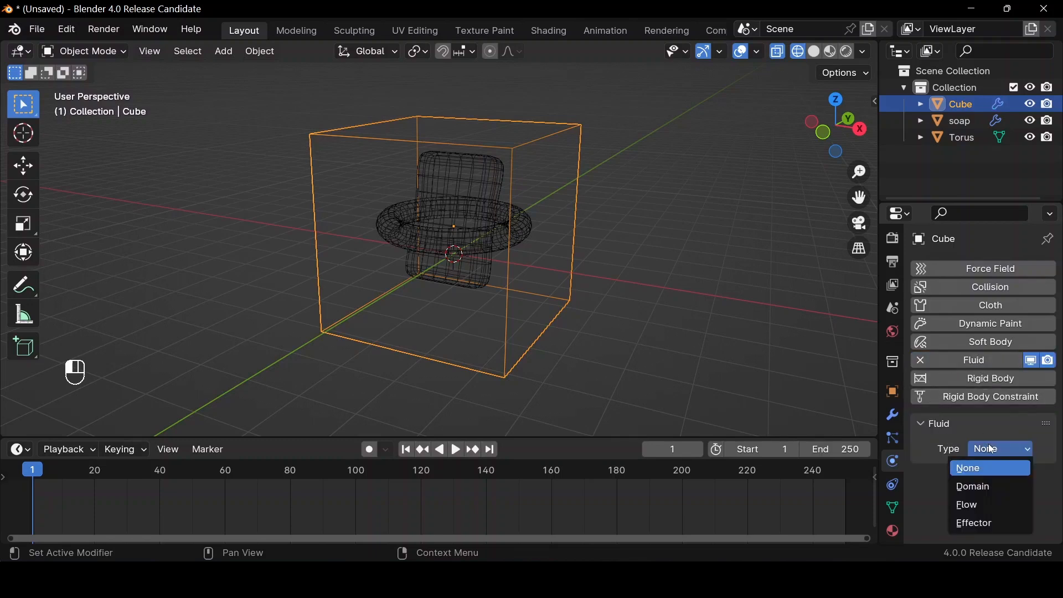
{"action": "left_click", "coordinate": [986, 488]}
{"action": "scroll", "coordinate": [989, 443], "scroll_direction": "down", "scroll_amount": 4}
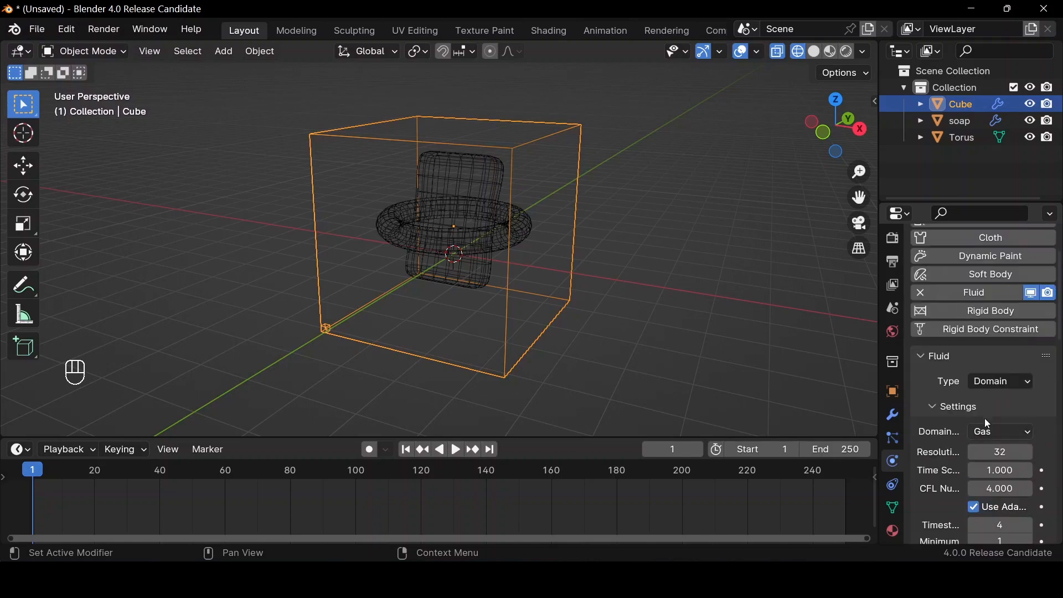
{"action": "left_click", "coordinate": [991, 400]}
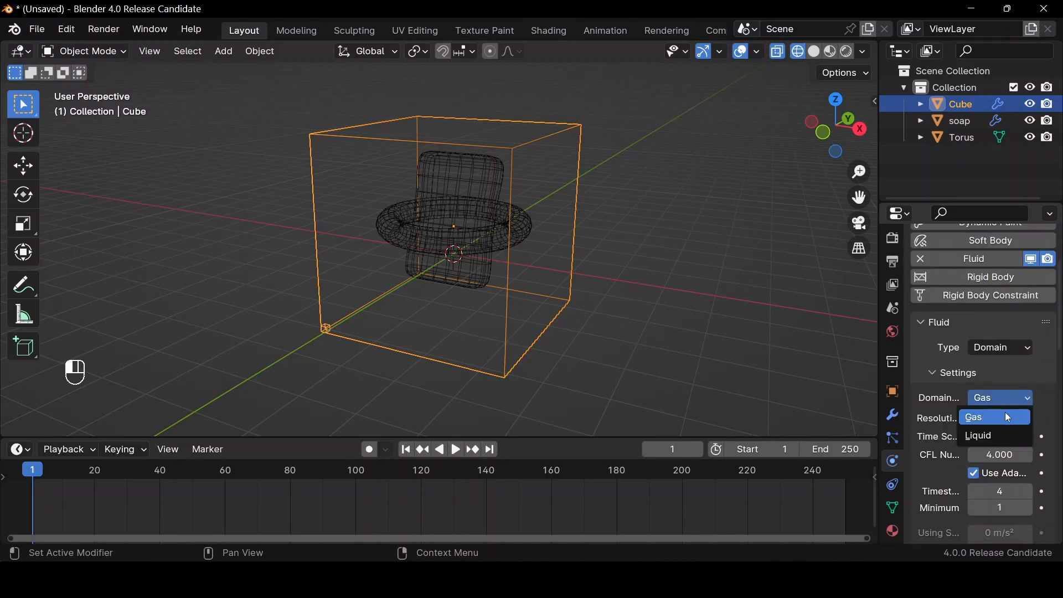
{"action": "left_click", "coordinate": [1000, 437]}
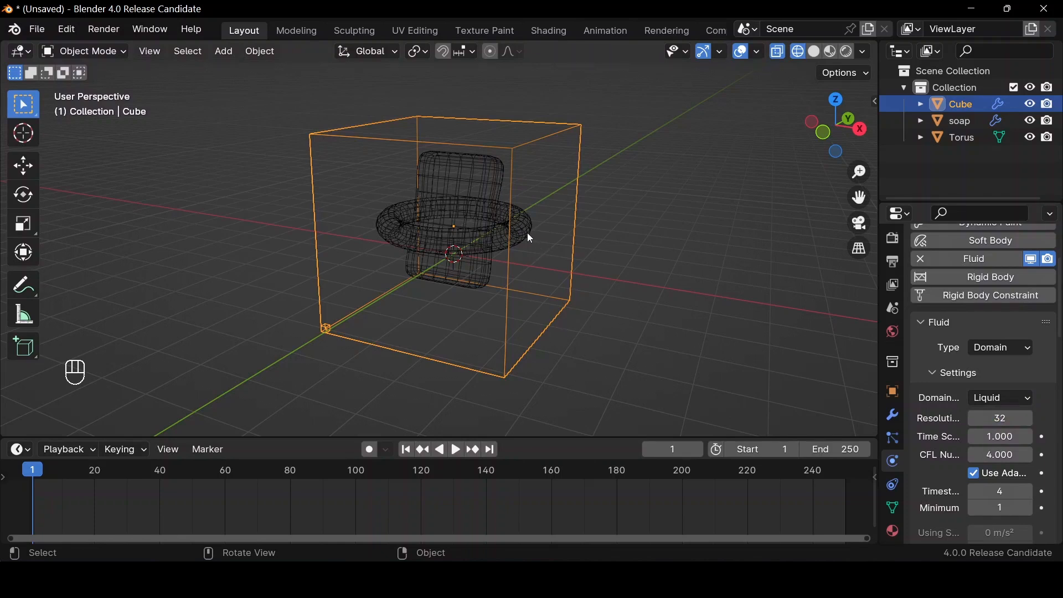
Return the viewport to solid shading and hide the domain cube
{"action": "left_click", "coordinate": [436, 255]}
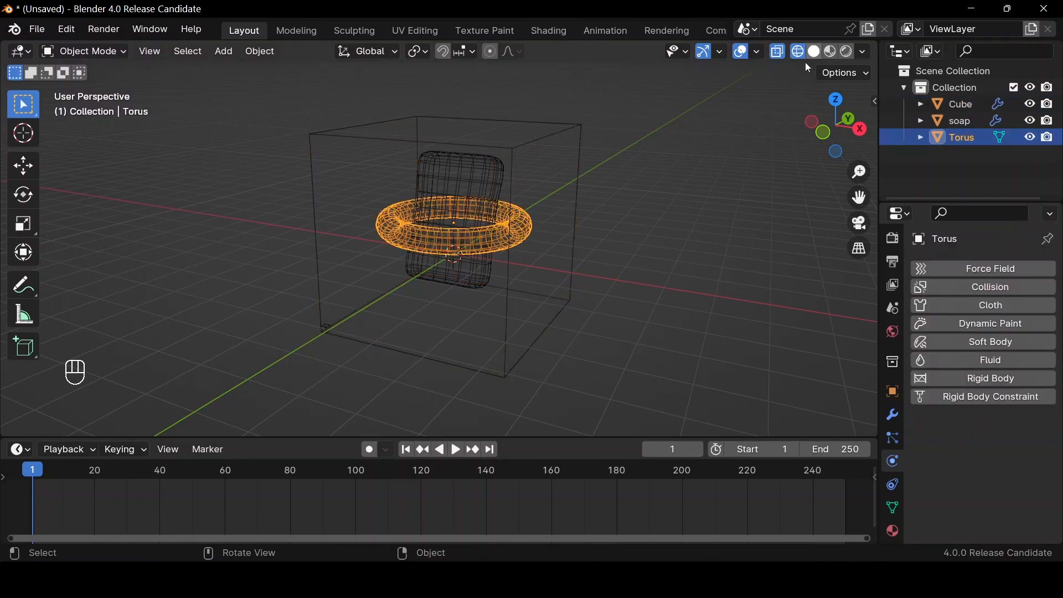
{"action": "key", "text": "shift+z"}
{"action": "left_click", "coordinate": [548, 194]}
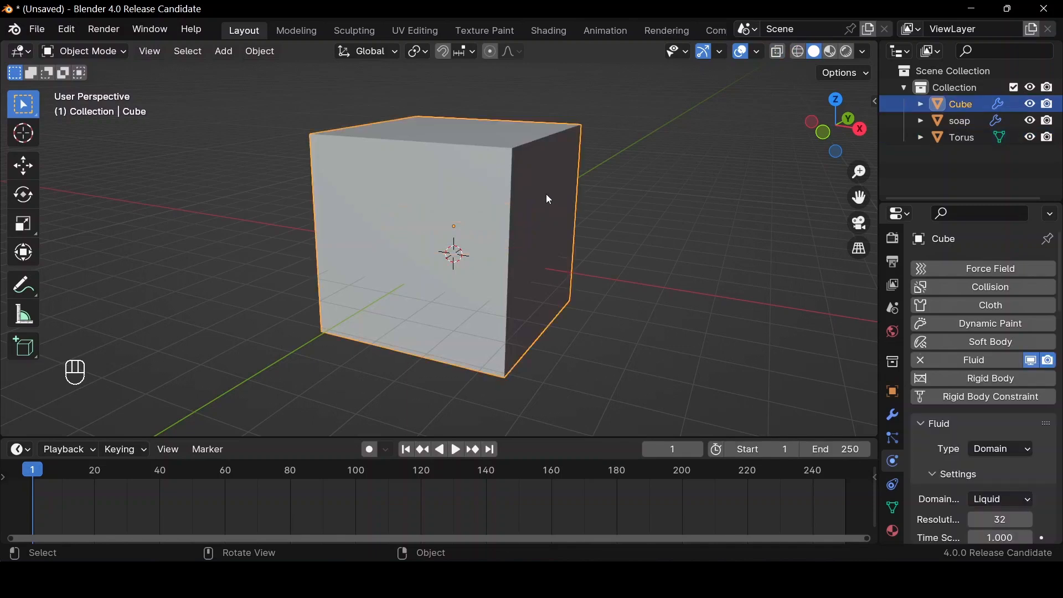
{"action": "key", "text": "h"}
Enlarge the timeline area and add a Displace modifier to the torus
{"action": "left_click", "coordinate": [510, 237]}
{"action": "left_click_drag", "start_coordinate": [873, 438], "coordinate": [874, 391]}
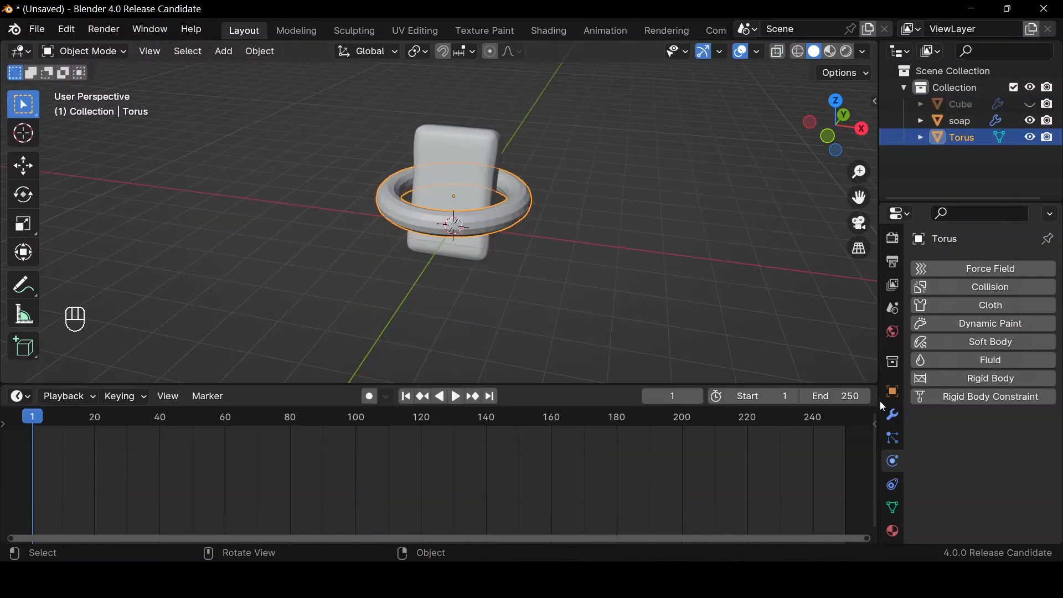
{"action": "left_click", "coordinate": [893, 415]}
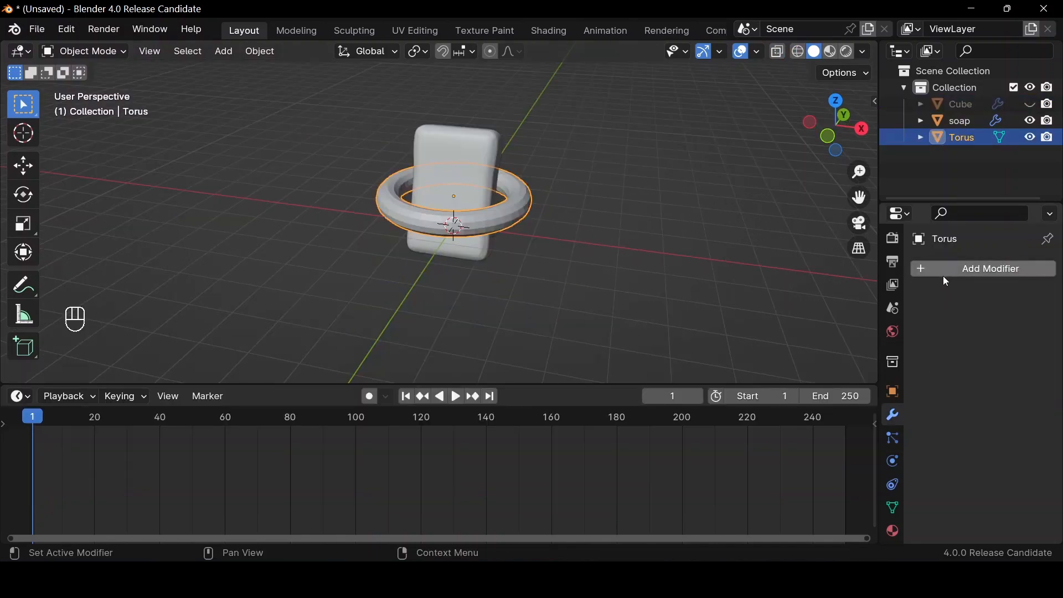
{"action": "left_click", "coordinate": [943, 274]}
{"action": "type", "text": "di"}
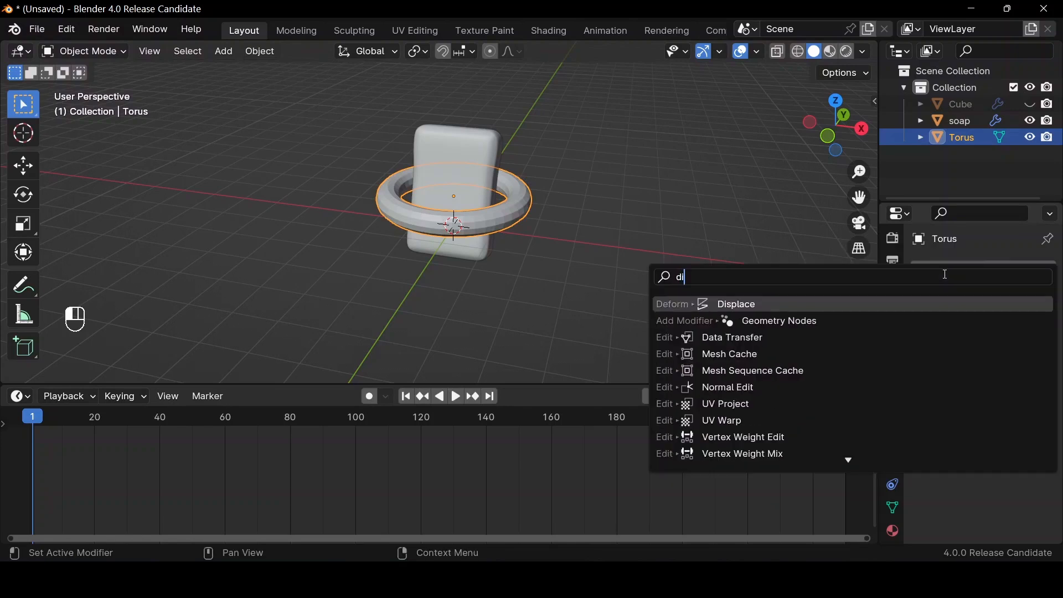
{"action": "key", "text": "Return"}
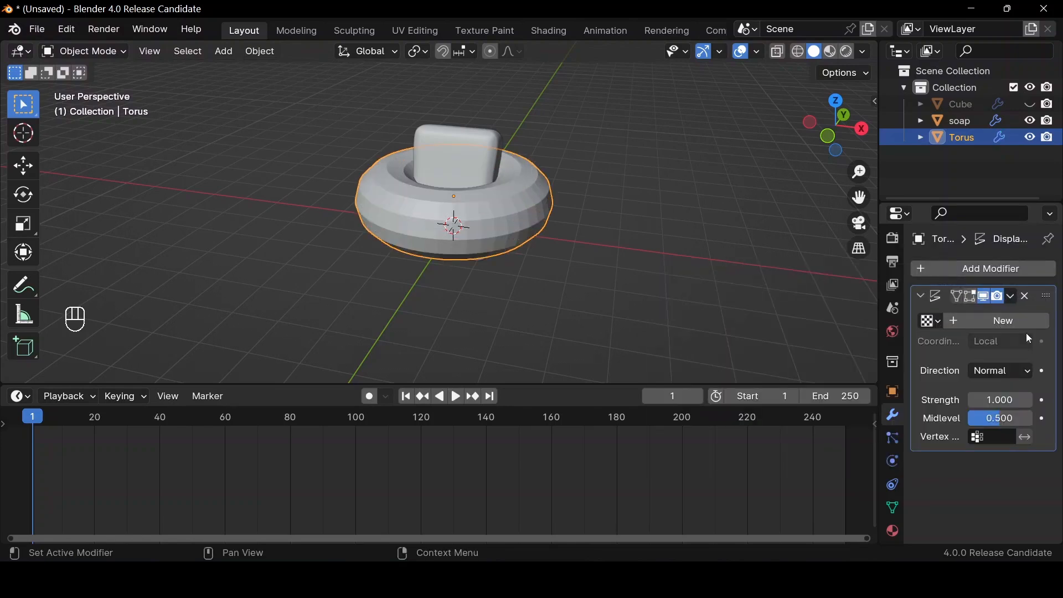
Create a new texture for the torus's Displace modifier and set its type to Clouds
{"action": "left_click", "coordinate": [1023, 321]}
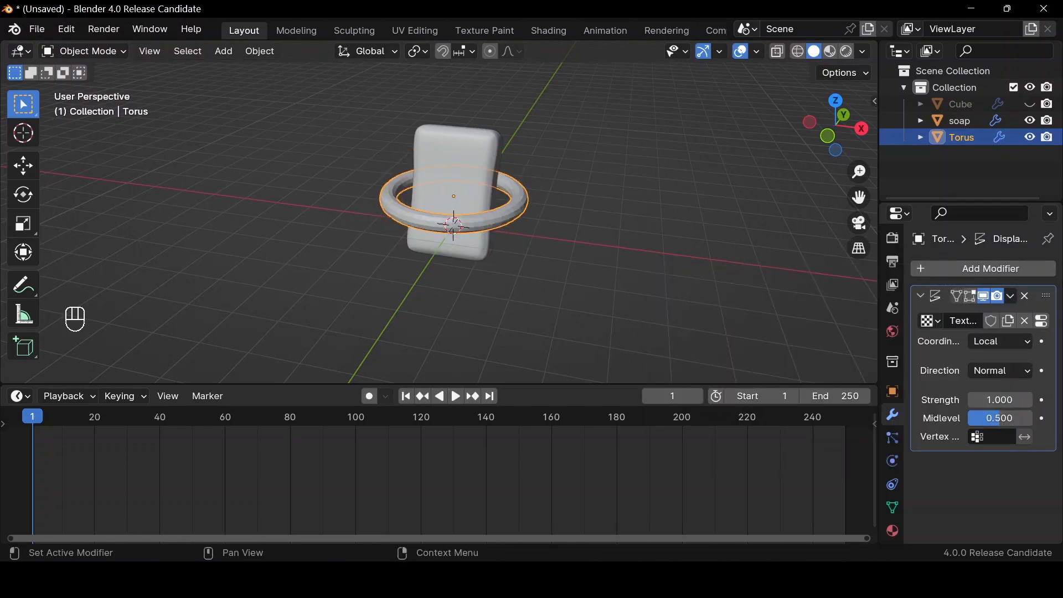
{"action": "left_click", "coordinate": [1047, 321]}
{"action": "left_click", "coordinate": [1019, 319]}
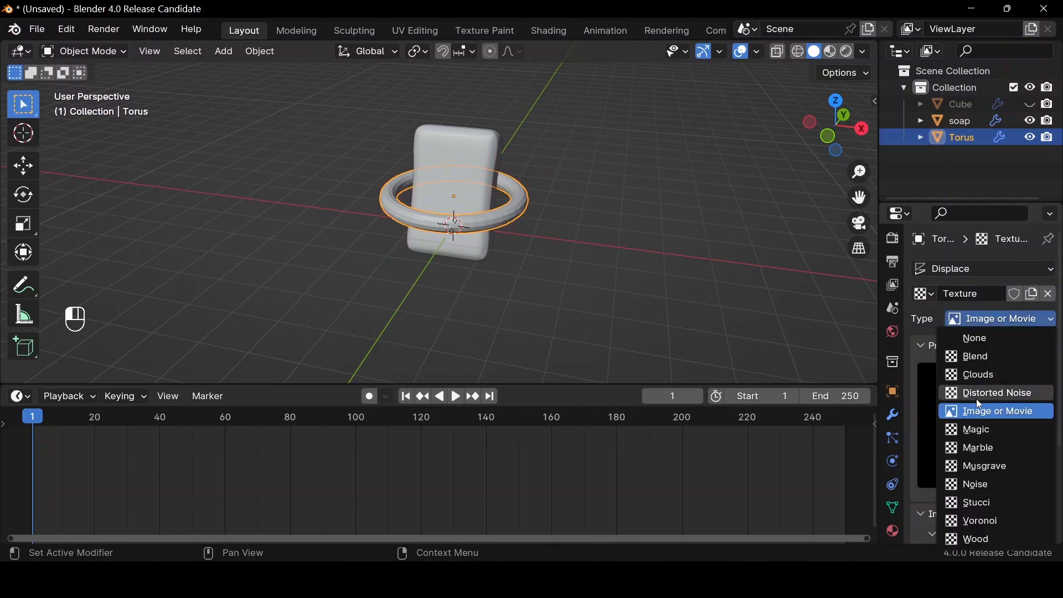
{"action": "left_click", "coordinate": [974, 376]}
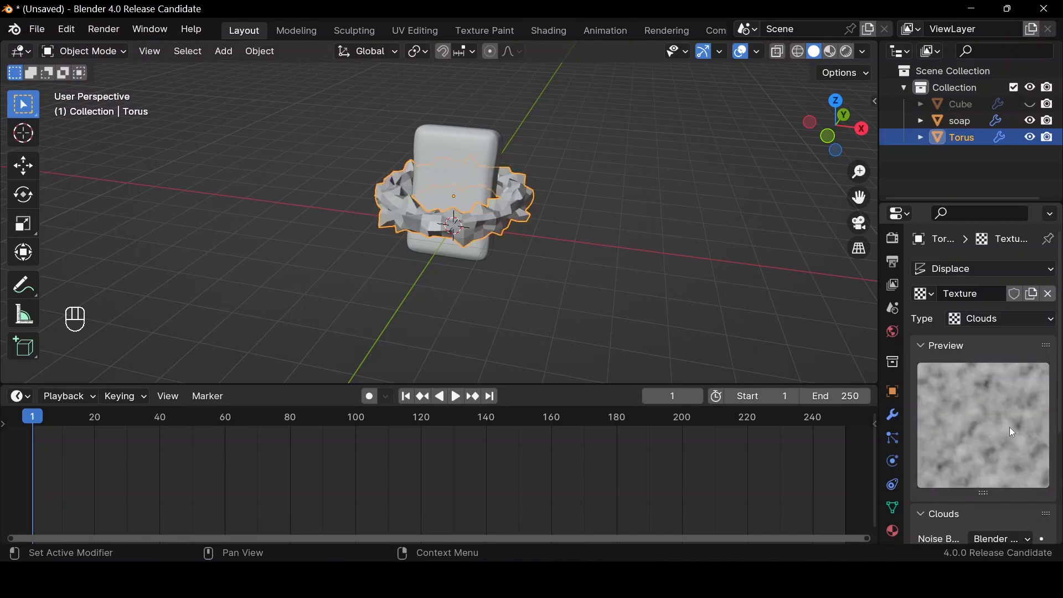
Set the Clouds texture size to 0.65 and keyframe it at frame 1
{"action": "scroll", "coordinate": [1005, 410], "scroll_direction": "down", "scroll_amount": 5}
{"action": "left_click", "coordinate": [1004, 446]}
{"action": "type", "text": "."}
{"action": "key", "text": "Return"}
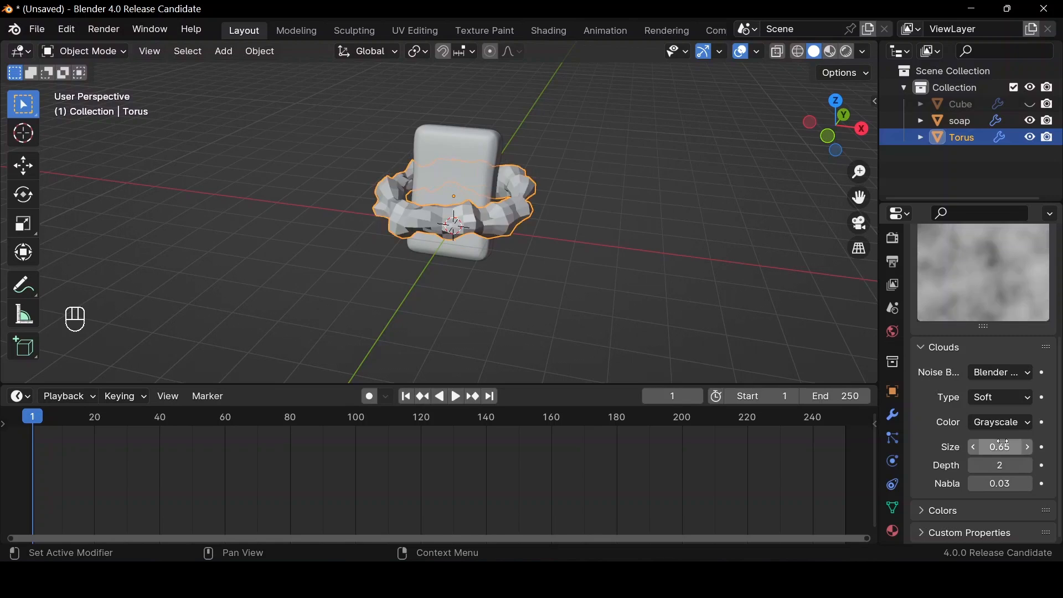
{"action": "left_click", "coordinate": [1044, 447]}
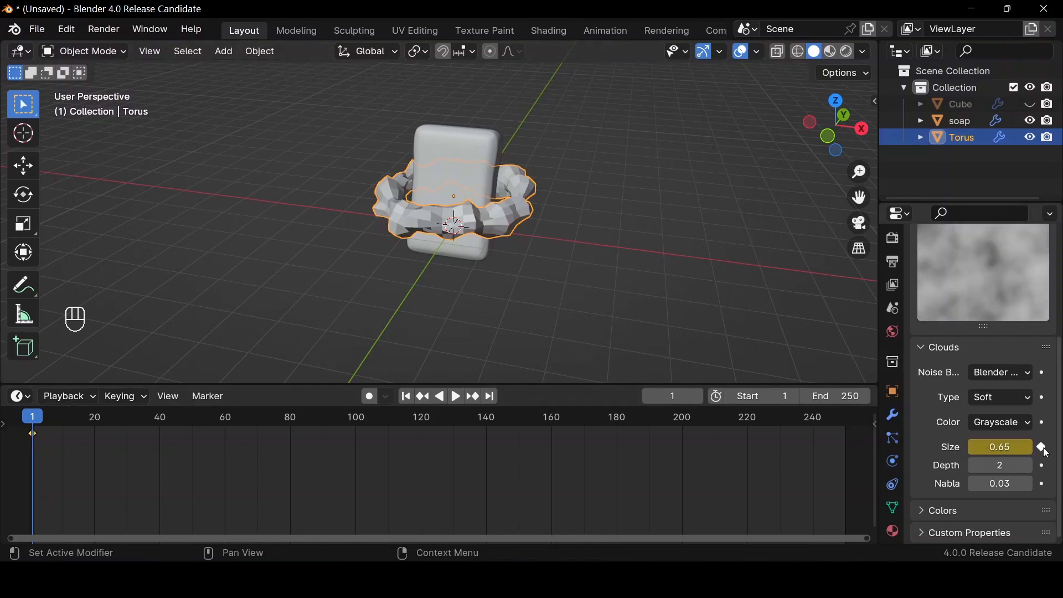
At frame 30, set the Clouds texture size to 2 and keyframe it
{"action": "left_click", "coordinate": [127, 424]}
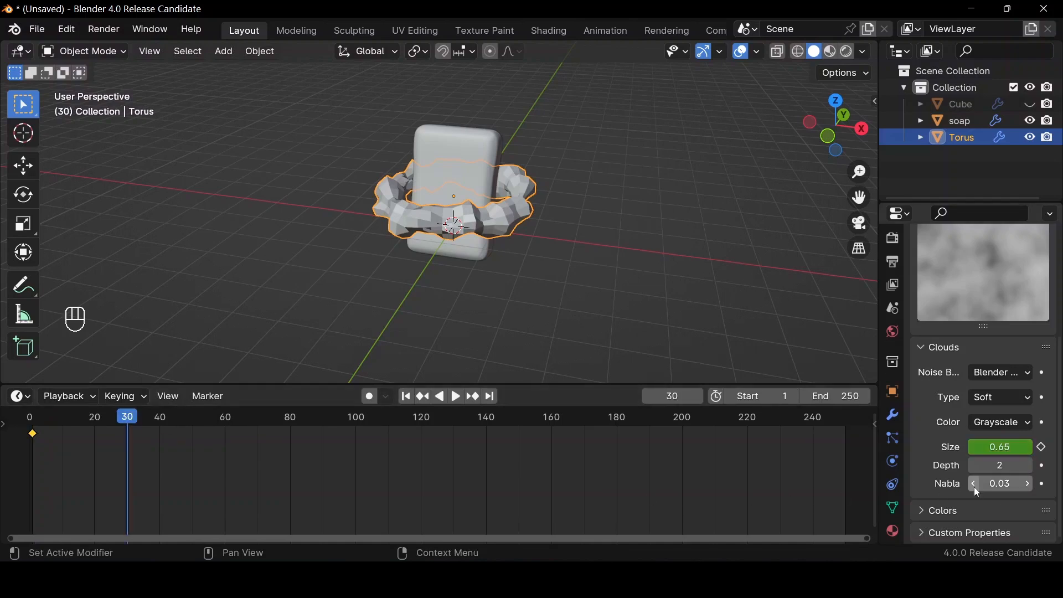
{"action": "left_click", "coordinate": [1007, 448]}
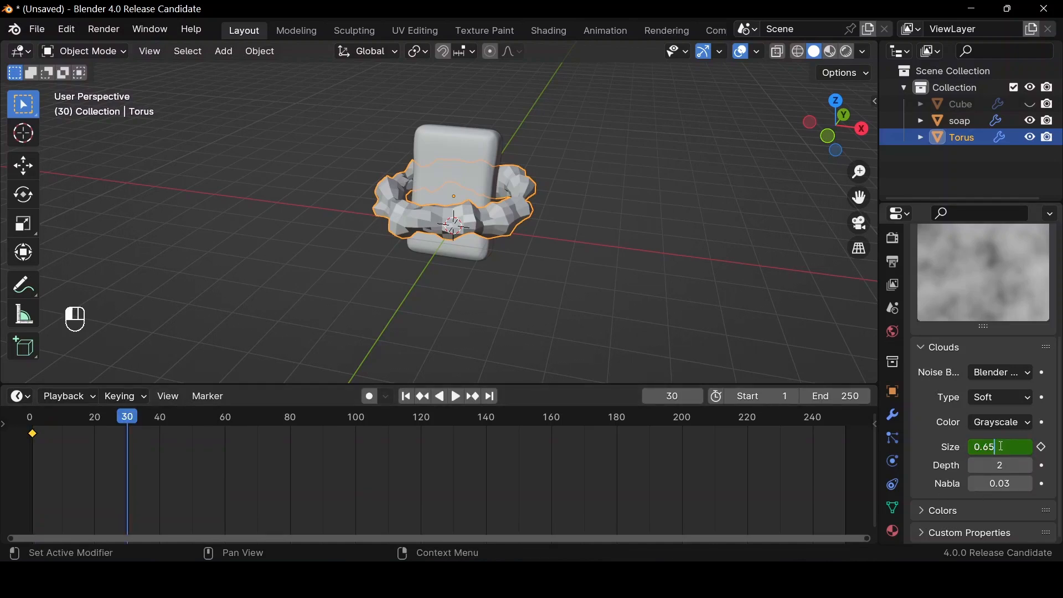
{"action": "key", "text": "ctrl+a"}
{"action": "type", "text": "2"}
{"action": "key", "text": "Return"}
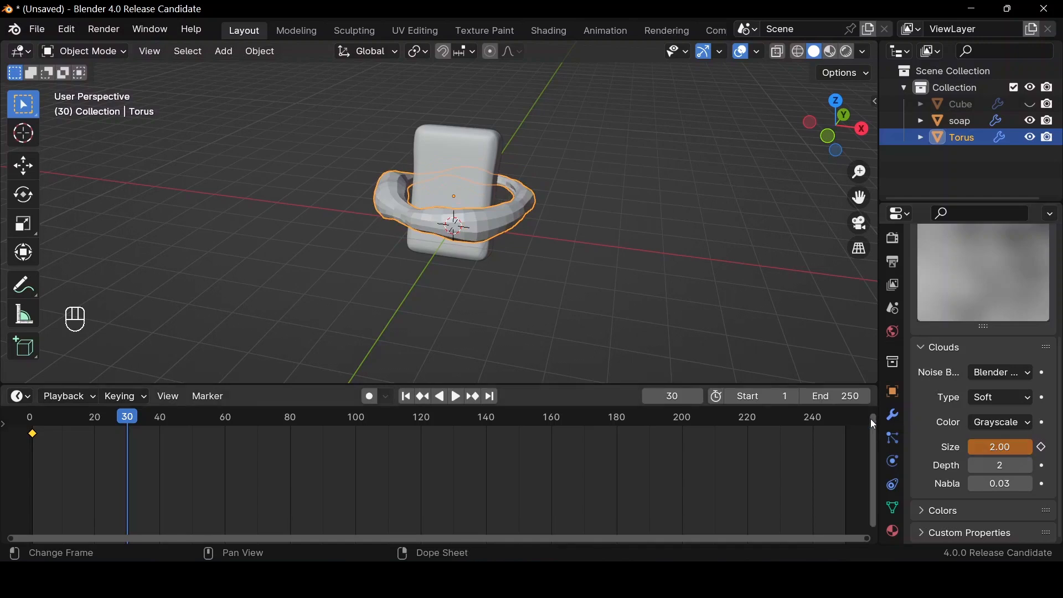
{"action": "left_click", "coordinate": [1042, 446]}
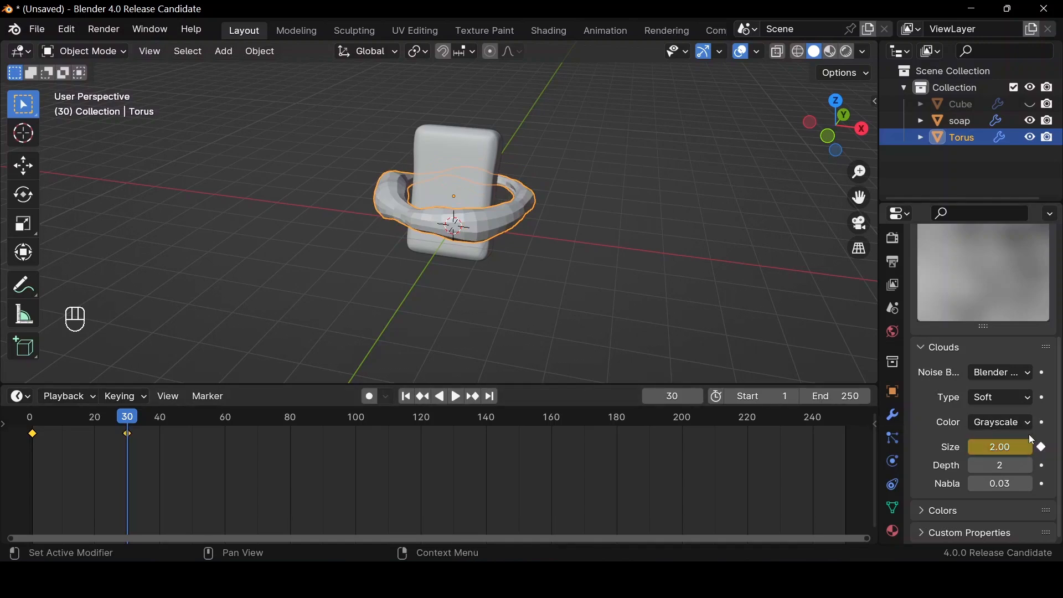
Shade the torus smooth and preview its displacement animation from the first frame, finishing back at frame 1
{"action": "right_click", "coordinate": [514, 215]}
{"action": "left_click", "coordinate": [514, 215]}
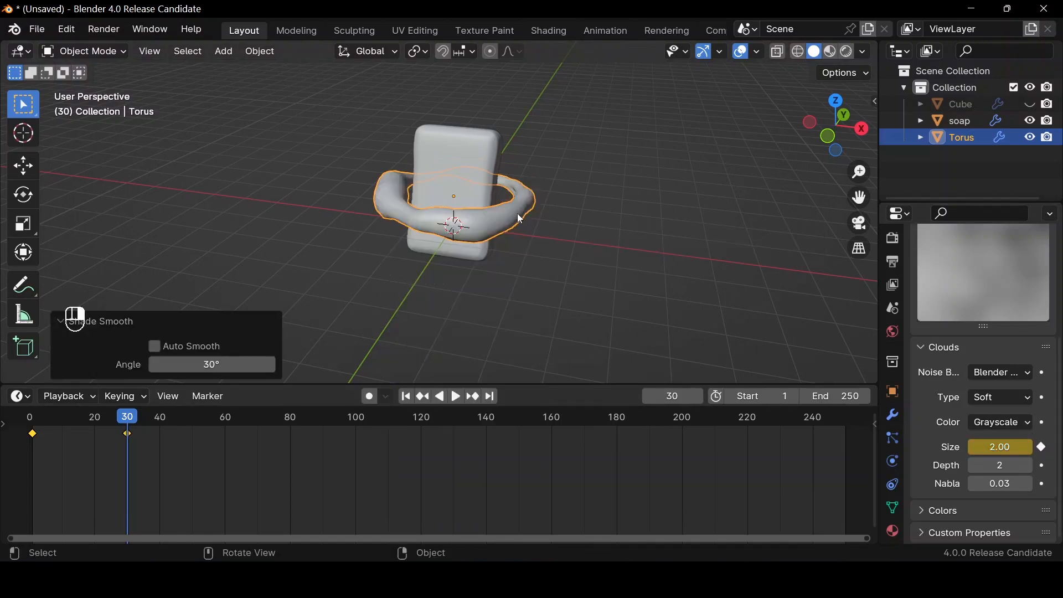
{"action": "left_click", "coordinate": [407, 397]}
{"action": "key", "text": "space"}
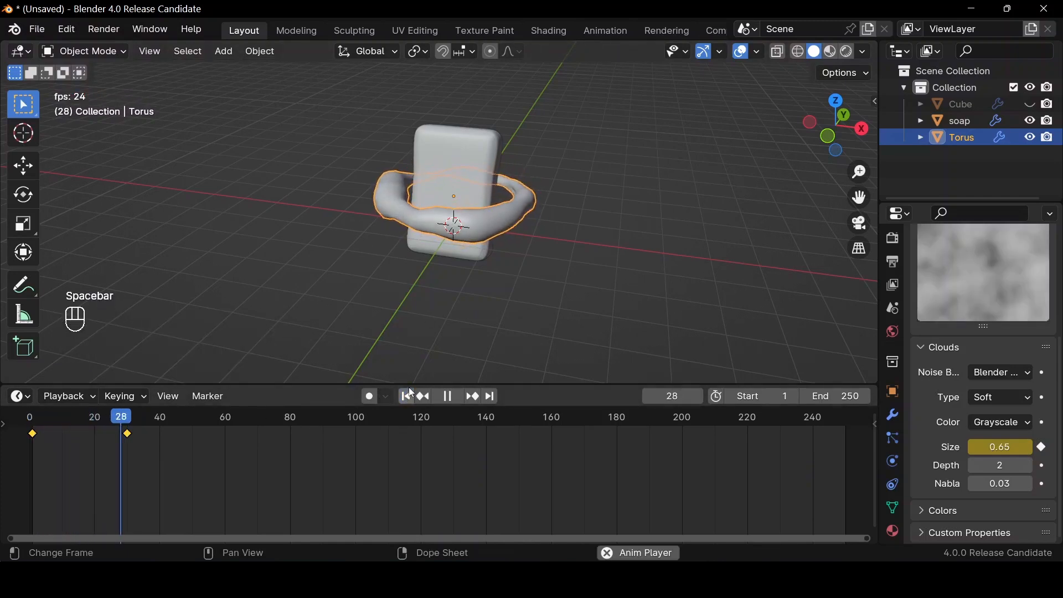
{"action": "key", "text": "space"}
{"action": "left_click", "coordinate": [408, 397]}
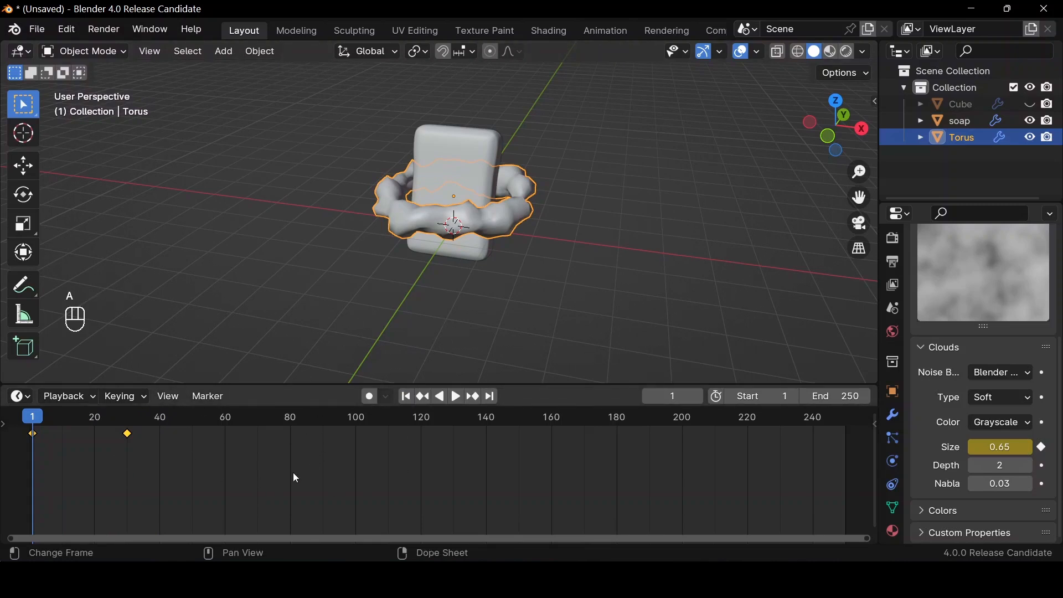
Make the torus's texture size keyframes repeat endlessly by applying the Make Cyclic (F-Modifier) extrapolation
{"action": "key", "text": "shift"}
{"action": "key", "text": "shift+e"}
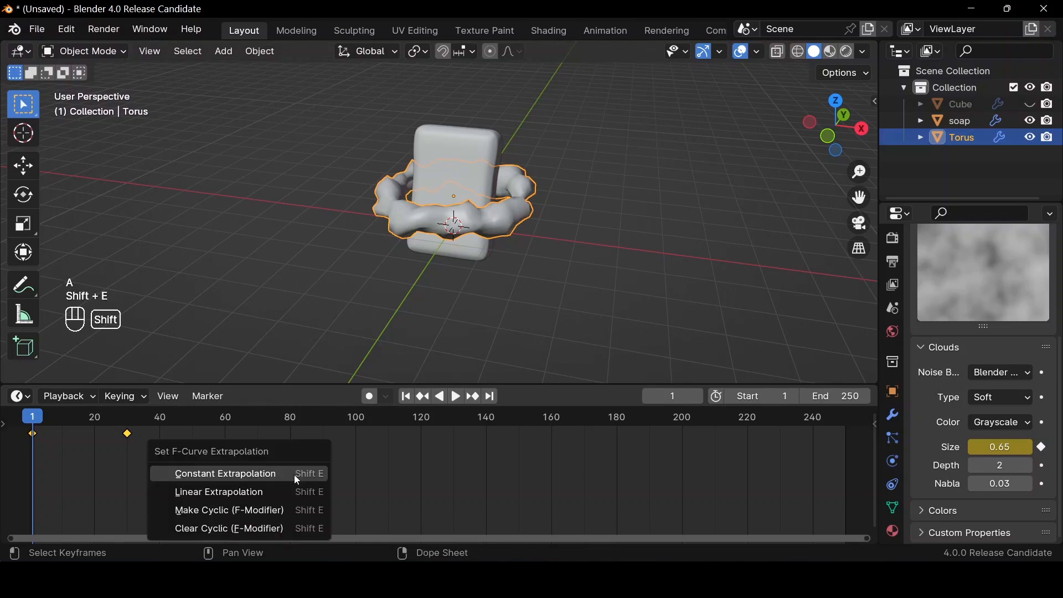
{"action": "left_click", "coordinate": [301, 511]}
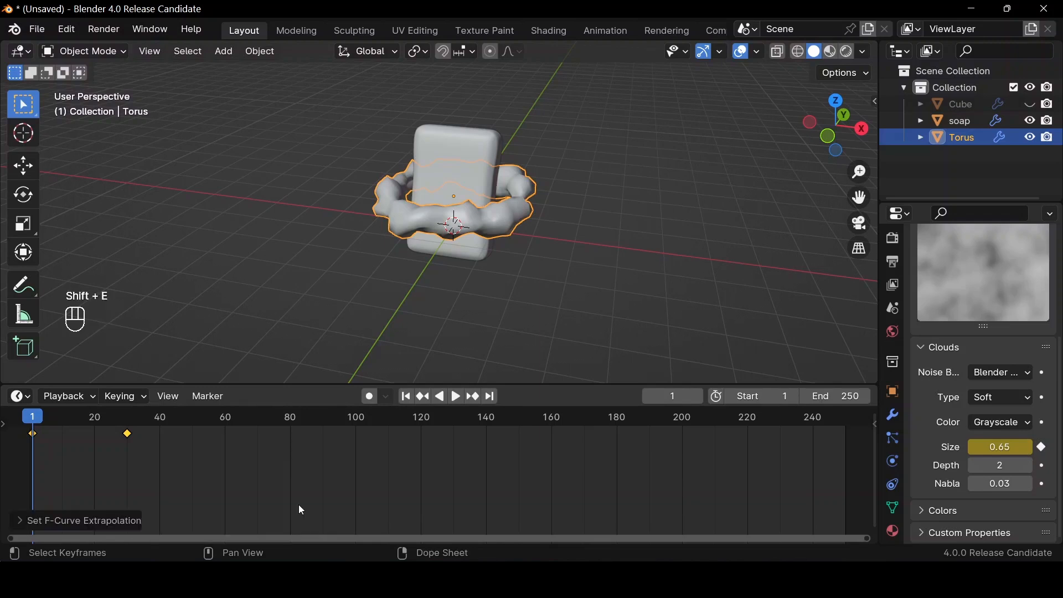
Play back the looping torus displacement to check it, finishing back at frame 1
{"action": "key", "text": "space"}
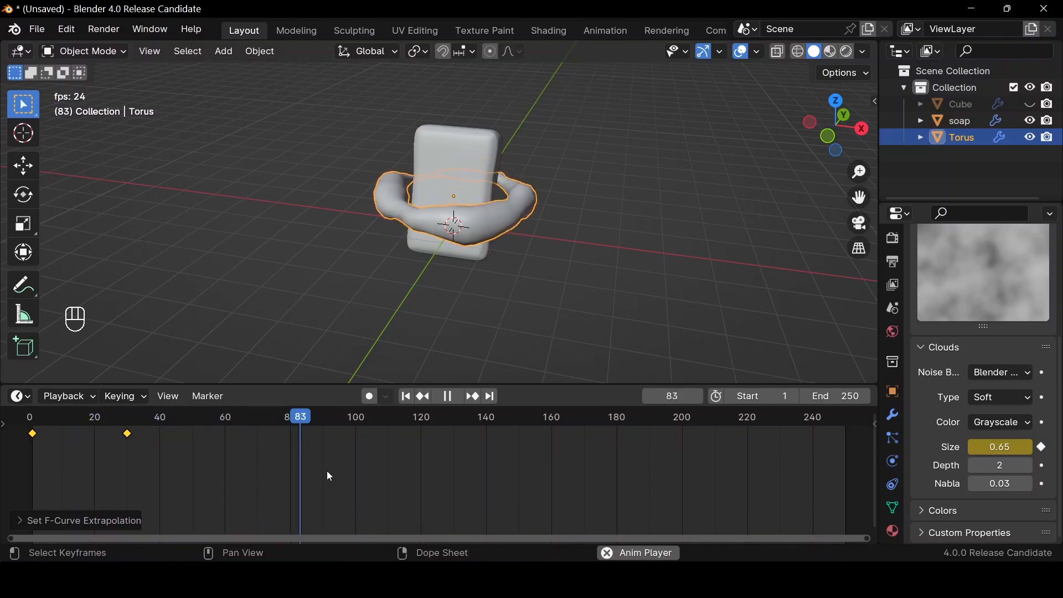
{"action": "key", "text": "space"}
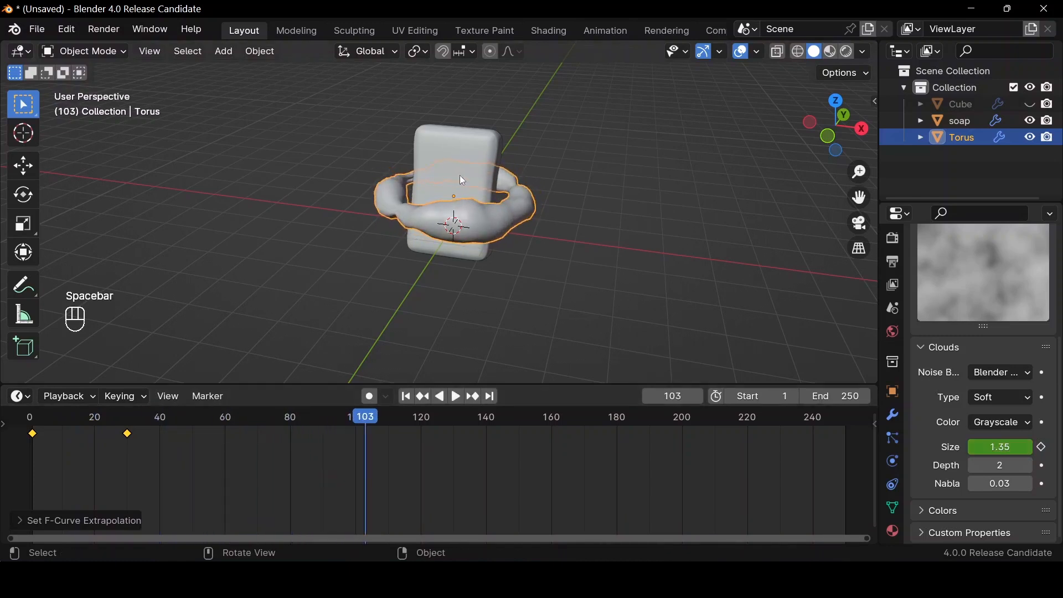
{"action": "key", "text": "space"}
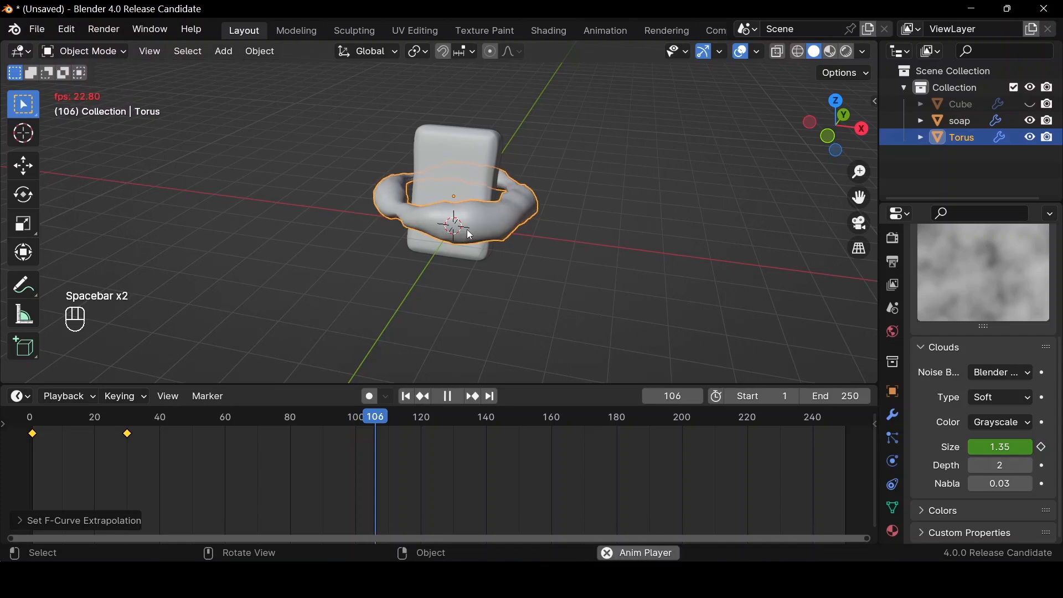
{"action": "key", "text": "space"}
{"action": "key", "text": "space"}
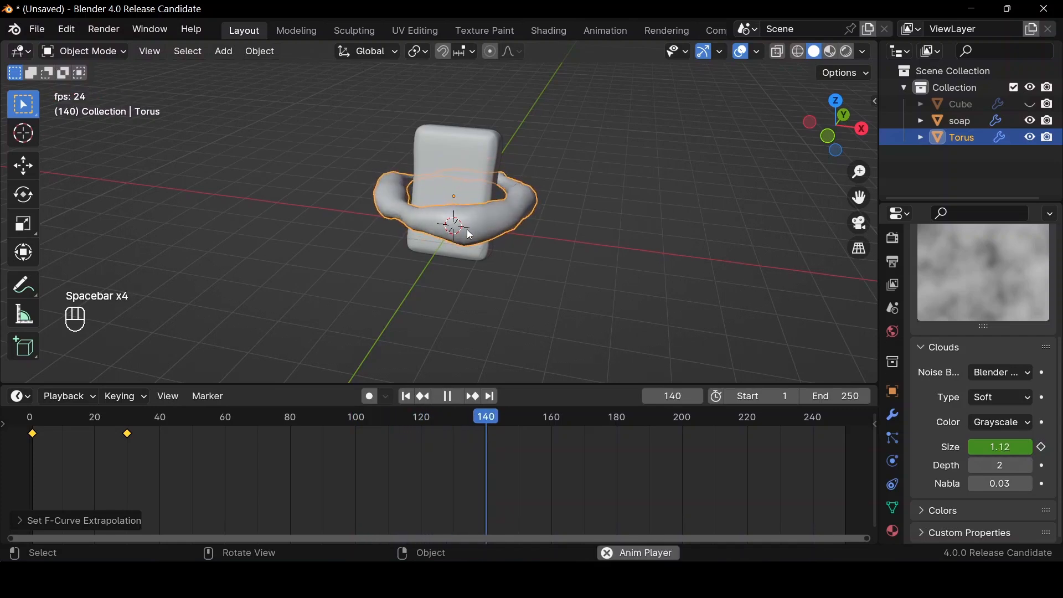
{"action": "key", "text": "space"}
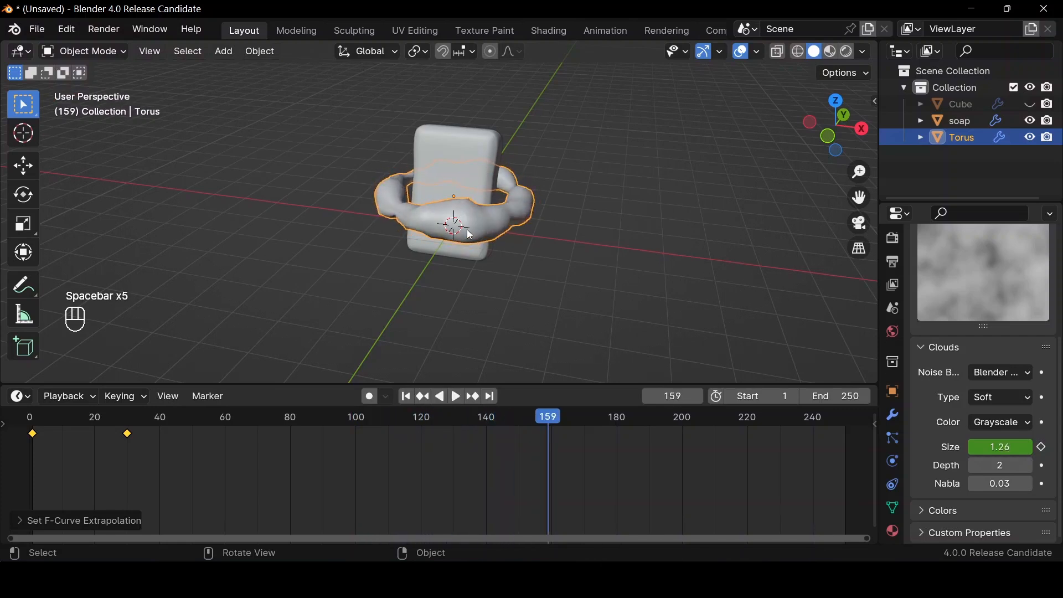
{"action": "left_click", "coordinate": [412, 398]}
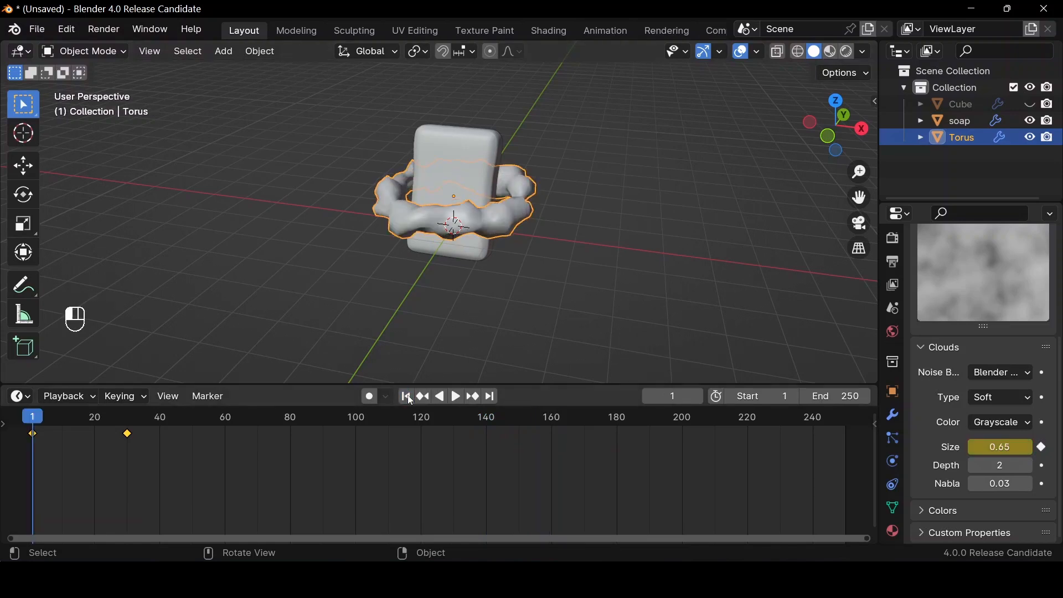
Unhide the domain cube, switch the viewport to wireframe shading and select the torus inside it
{"action": "key", "text": "alt+h"}
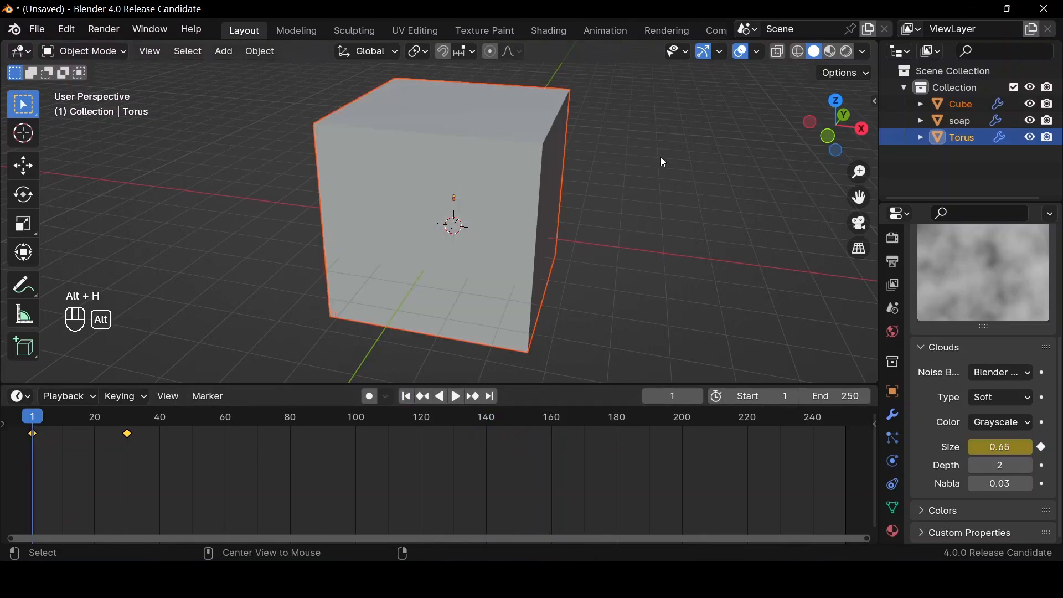
{"action": "left_click", "coordinate": [437, 241]}
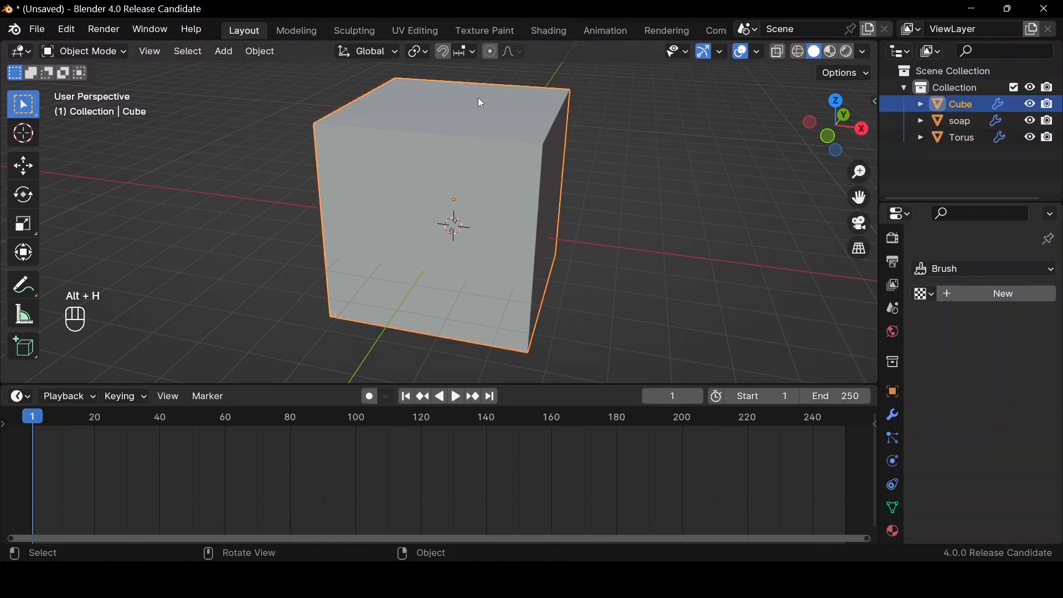
{"action": "key", "text": "shift"}
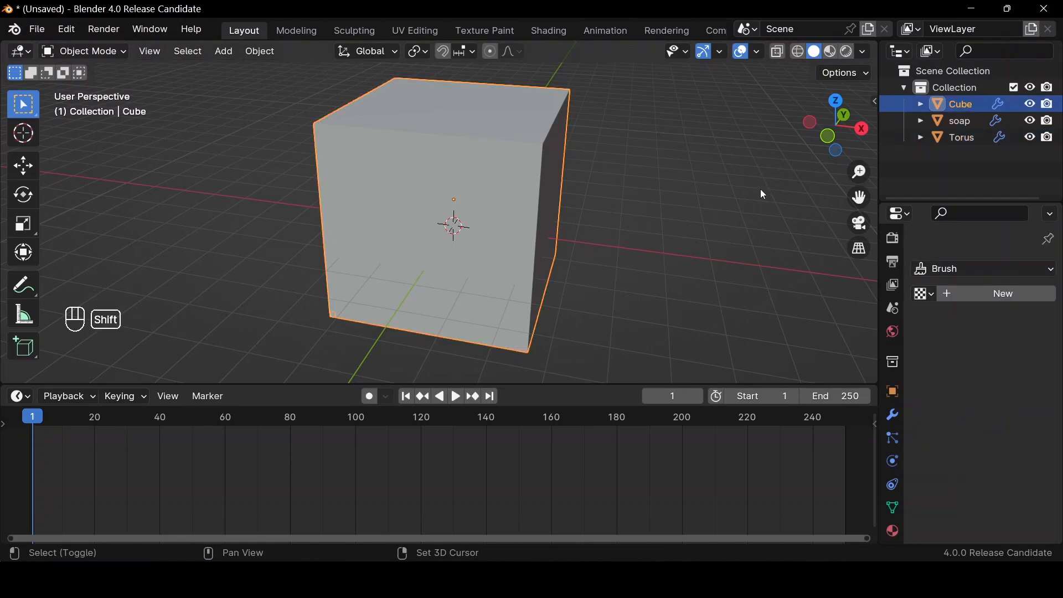
{"action": "key", "text": "shift+z"}
{"action": "left_click", "coordinate": [516, 219]}
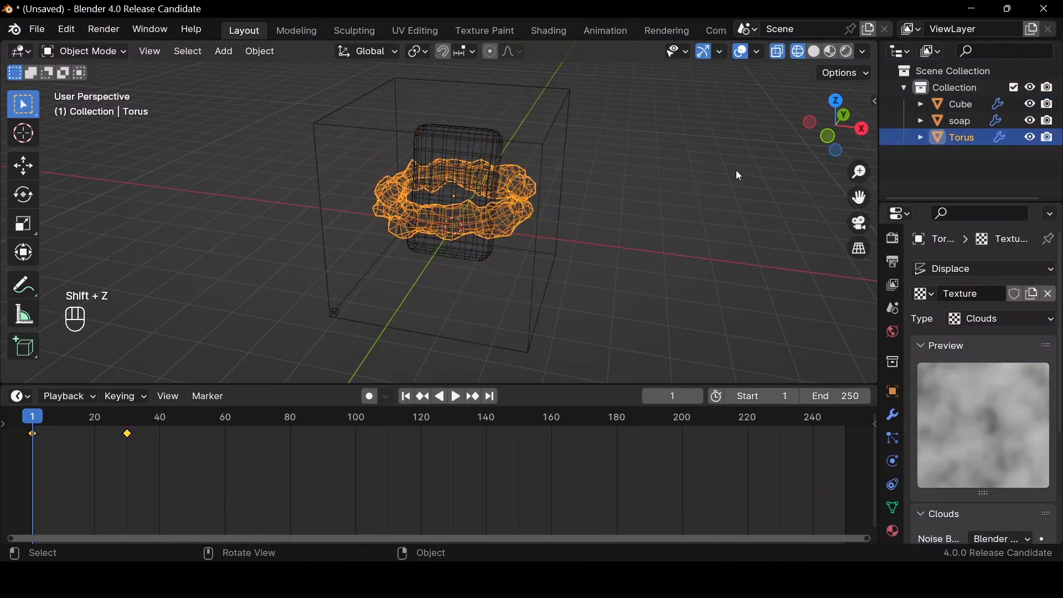
{"action": "left_click_drag", "start_coordinate": [845, 148], "coordinate": [822, 130]}
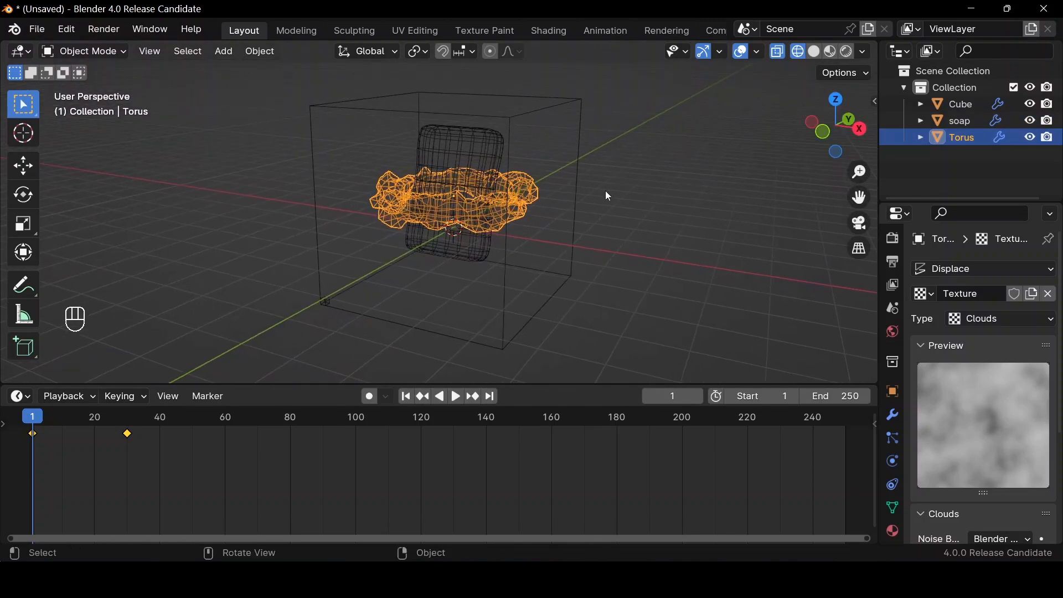
Add Fluid physics to the torus and set its type to Flow
{"action": "scroll", "coordinate": [895, 496], "scroll_direction": "down", "scroll_amount": 2}
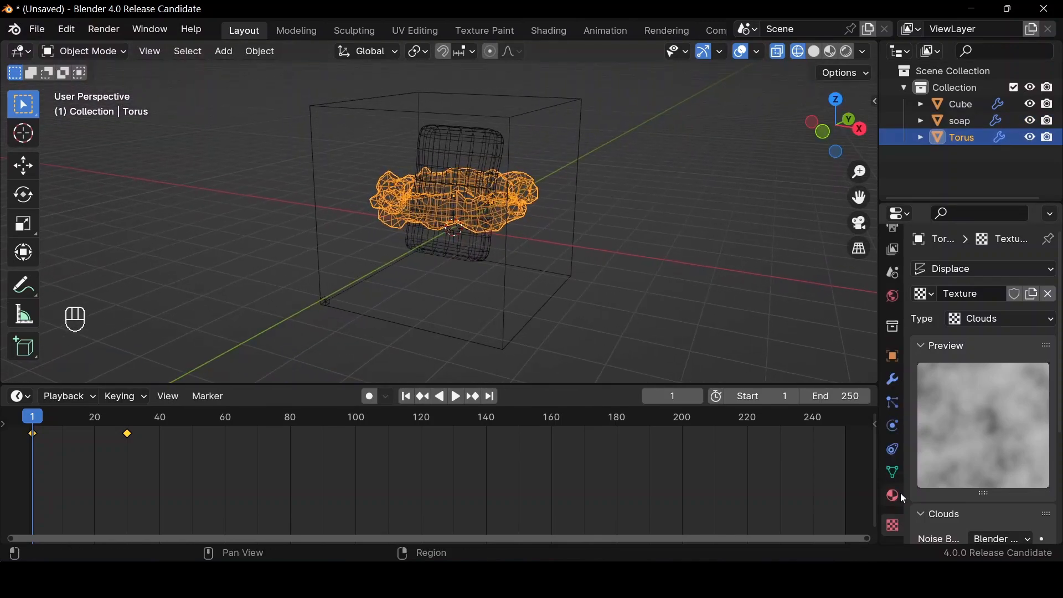
{"action": "left_click", "coordinate": [893, 449]}
{"action": "left_click", "coordinate": [895, 426]}
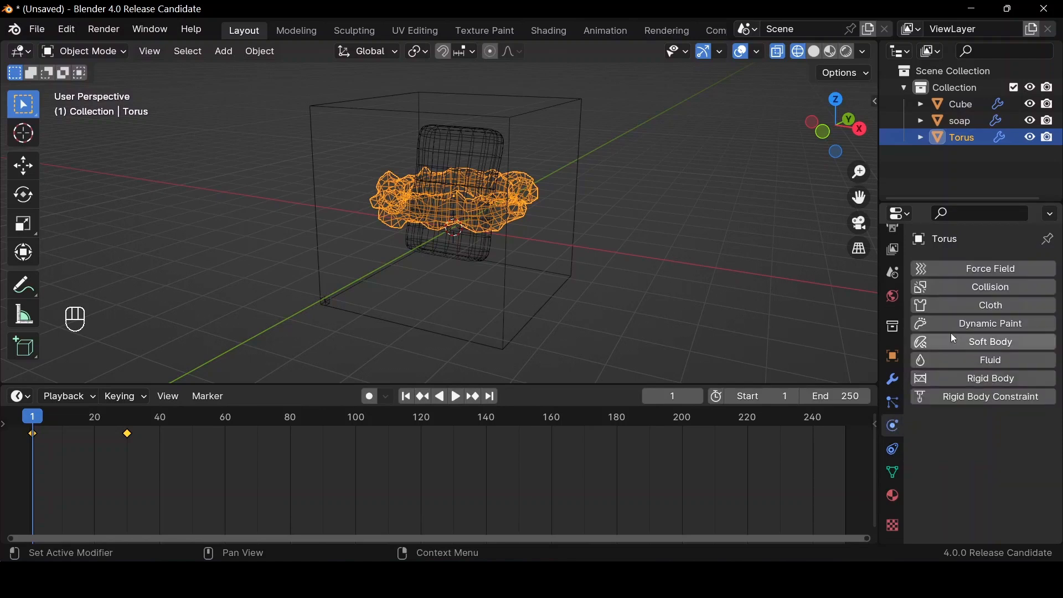
{"action": "left_click", "coordinate": [957, 363]}
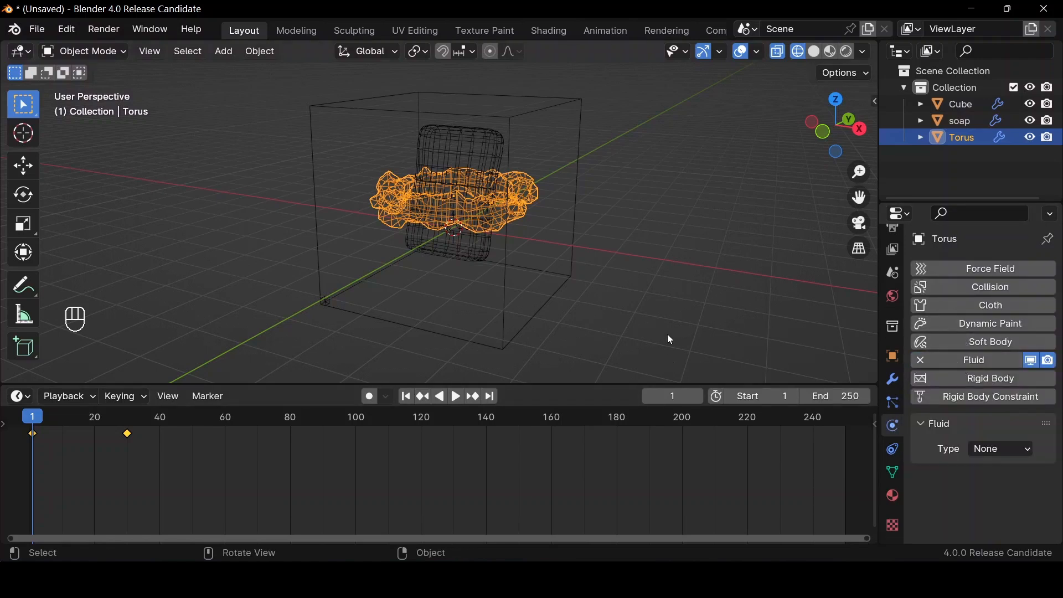
{"action": "left_click", "coordinate": [1011, 440]}
{"action": "left_click", "coordinate": [1000, 502]}
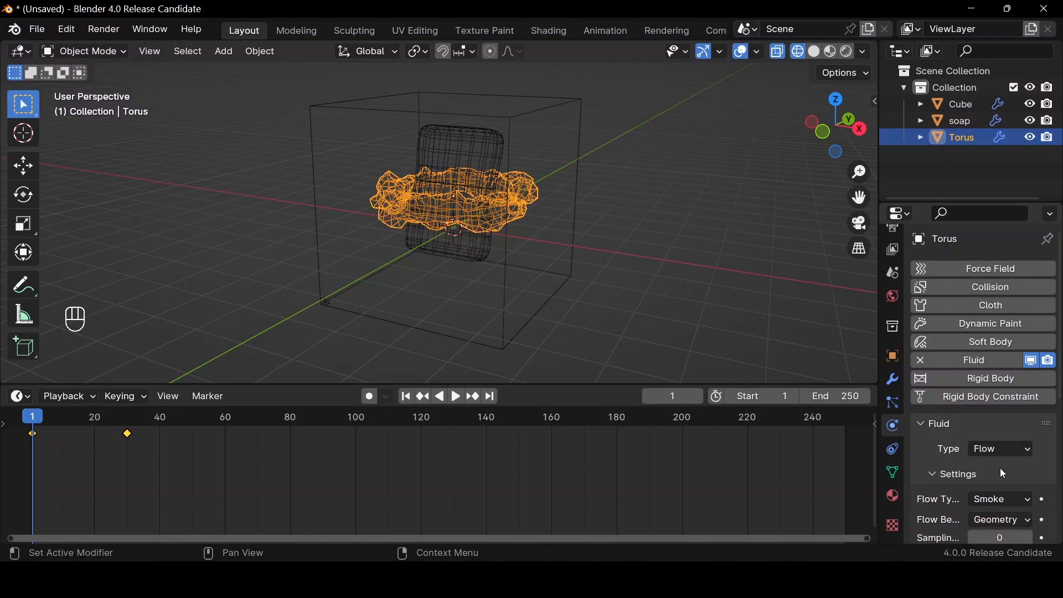
Set the torus's flow type to Liquid and flow behavior to Inflow, and enable Initial Velocity
{"action": "scroll", "coordinate": [1001, 477], "scroll_direction": "down", "scroll_amount": 3}
{"action": "left_click", "coordinate": [1001, 432]}
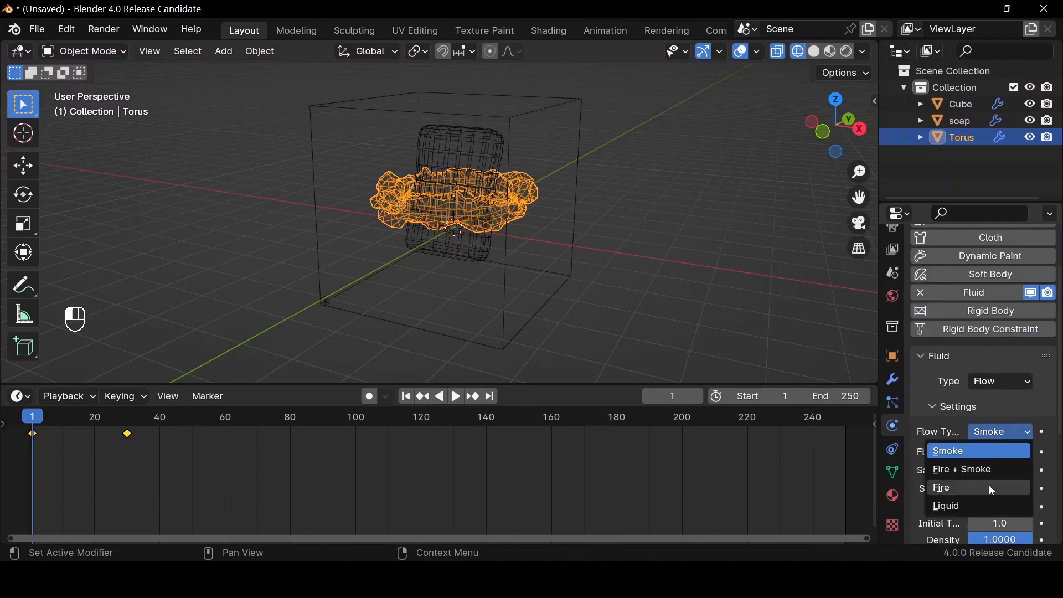
{"action": "left_click", "coordinate": [979, 502]}
{"action": "scroll", "coordinate": [997, 451], "scroll_direction": "down", "scroll_amount": 3}
{"action": "left_click", "coordinate": [1001, 384]}
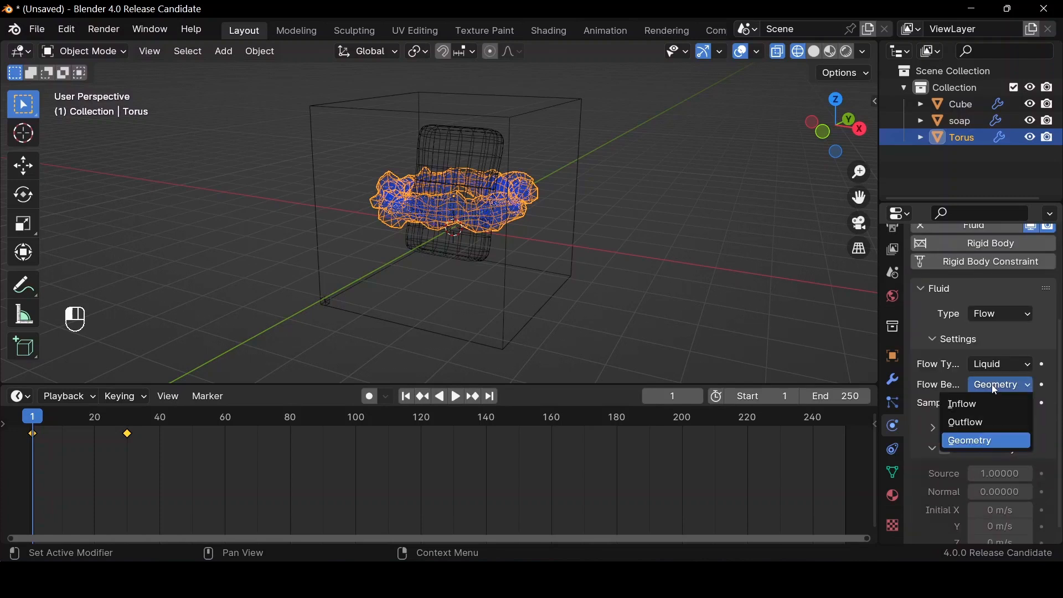
{"action": "left_click", "coordinate": [985, 405]}
{"action": "scroll", "coordinate": [988, 421], "scroll_direction": "down", "scroll_amount": 2}
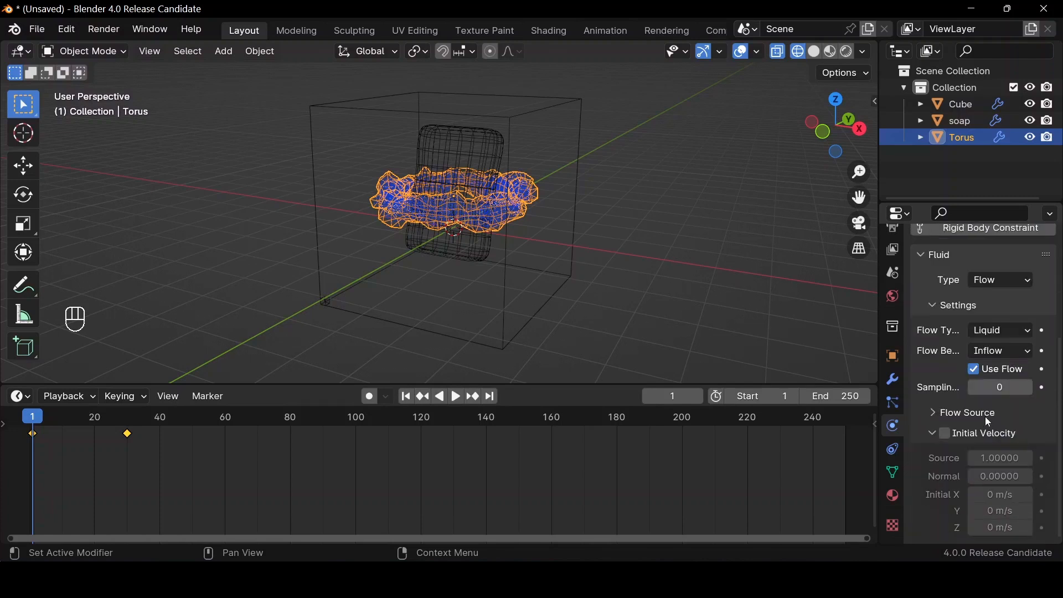
{"action": "left_click", "coordinate": [951, 433]}
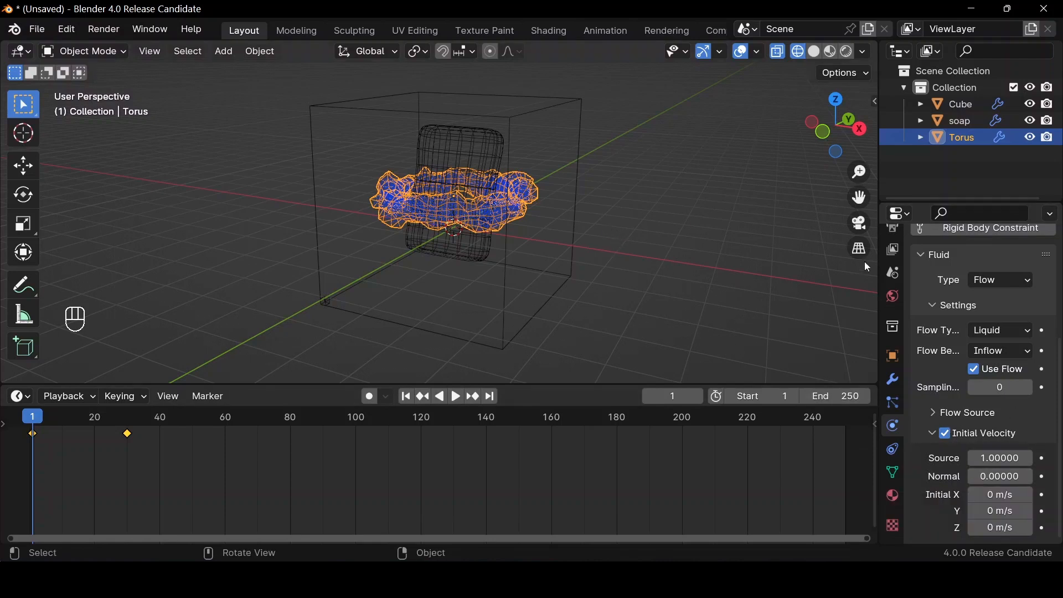
Play the liquid simulation to check the flow from the torus, finishing back at frame 1
{"action": "key", "text": "space"}
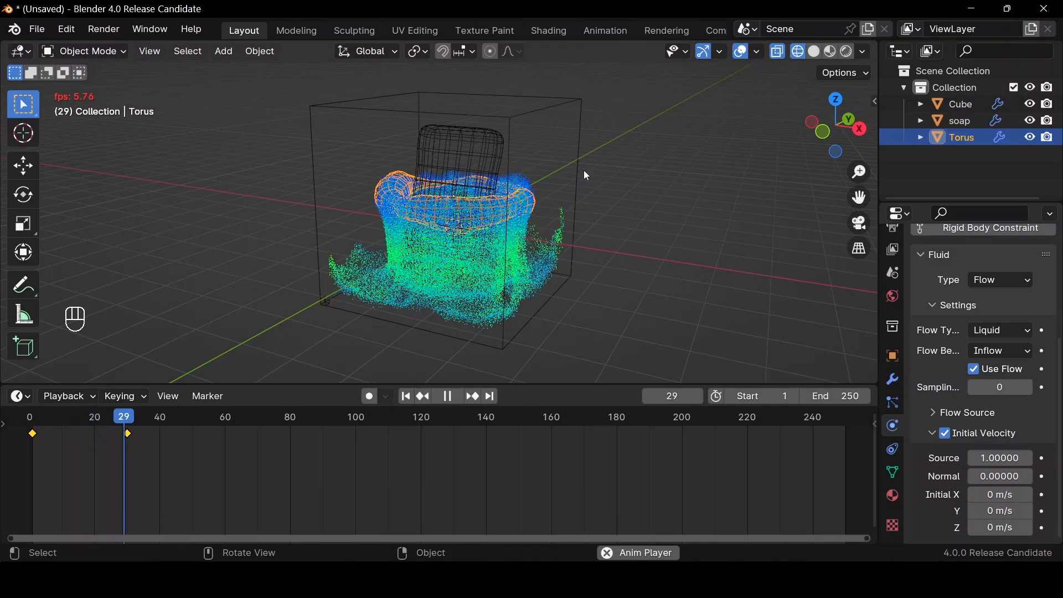
{"action": "key", "text": "space"}
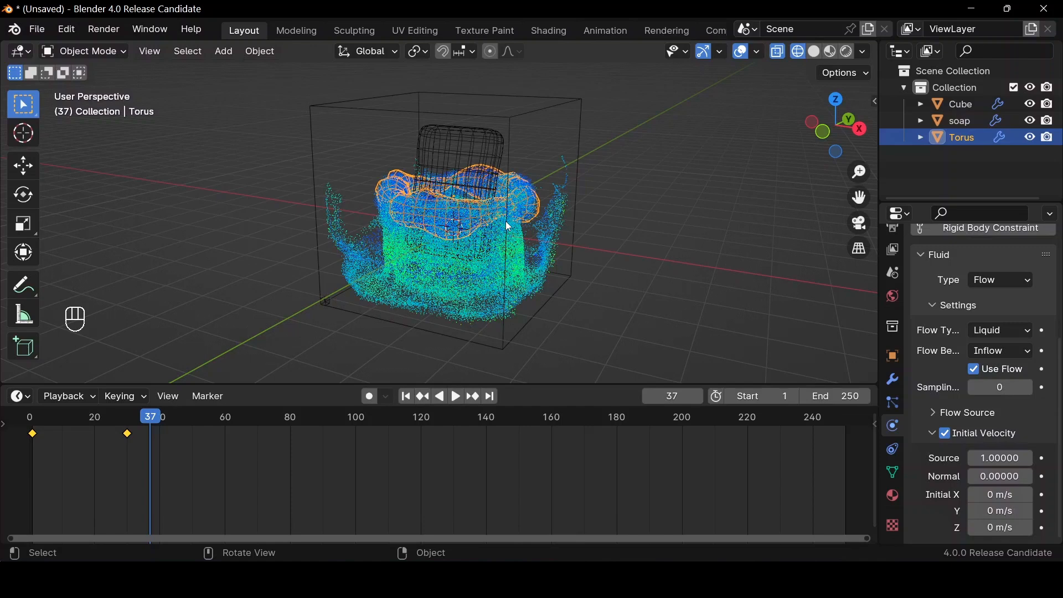
{"action": "left_click", "coordinate": [407, 396]}
Select the domain cube and enable Mesh in its fluid settings
{"action": "left_click", "coordinate": [548, 330]}
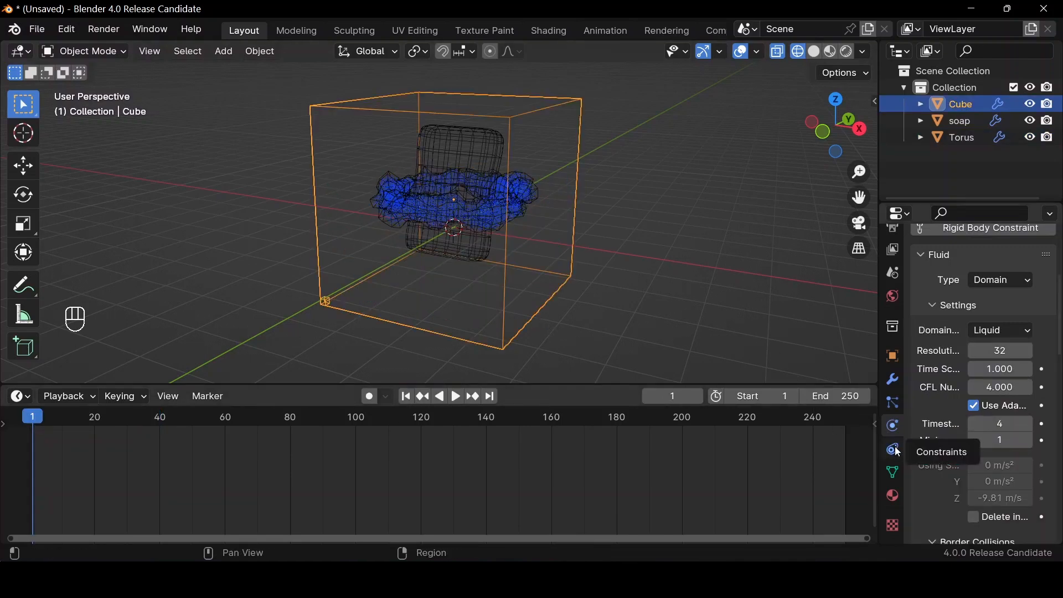
{"action": "scroll", "coordinate": [937, 428], "scroll_direction": "down", "scroll_amount": 4}
{"action": "scroll", "coordinate": [937, 427], "scroll_direction": "down", "scroll_amount": 3}
{"action": "scroll", "coordinate": [937, 427], "scroll_direction": "up", "scroll_amount": 2}
{"action": "scroll", "coordinate": [937, 427], "scroll_direction": "down", "scroll_amount": 2}
{"action": "scroll", "coordinate": [937, 427], "scroll_direction": "down", "scroll_amount": 3}
{"action": "scroll", "coordinate": [937, 427], "scroll_direction": "up", "scroll_amount": 3}
{"action": "scroll", "coordinate": [938, 427], "scroll_direction": "down", "scroll_amount": 10}
{"action": "scroll", "coordinate": [938, 425], "scroll_direction": "down", "scroll_amount": 4}
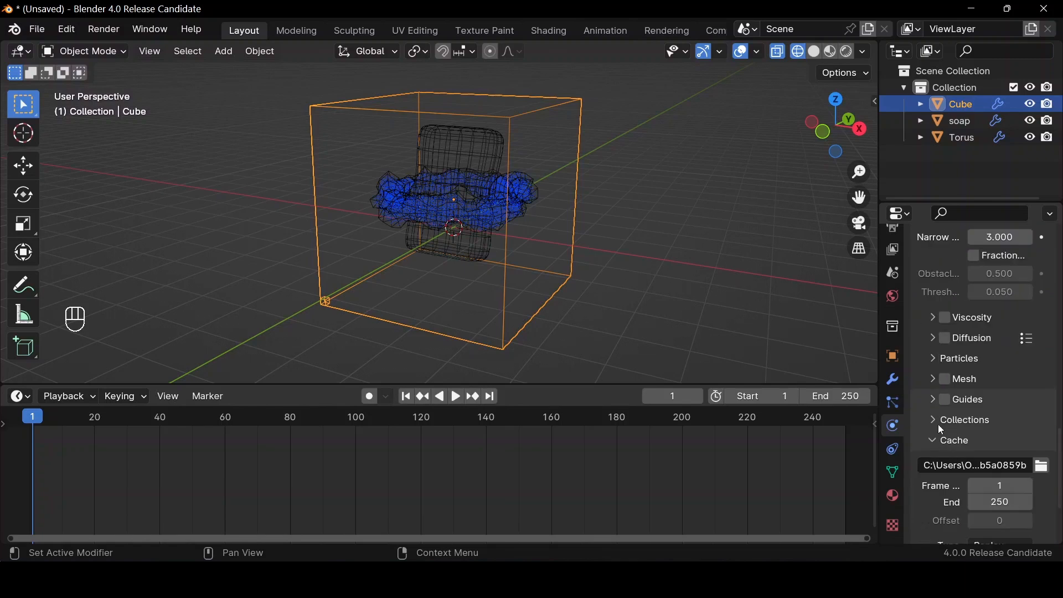
{"action": "left_click", "coordinate": [946, 345]}
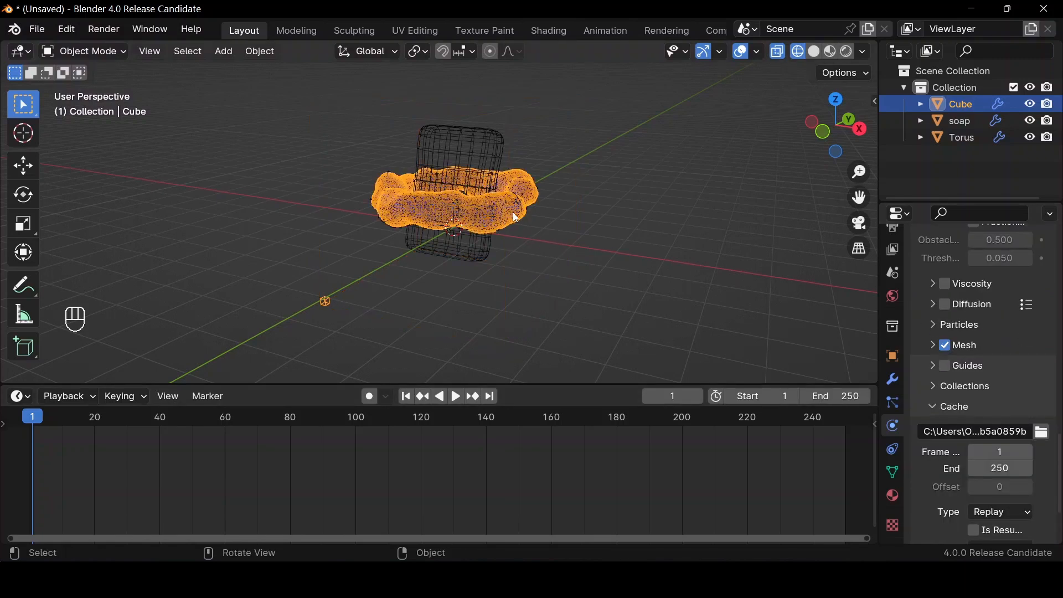
Set the domain's cache end frame to 120 and switch the viewport to solid shading
{"action": "scroll", "coordinate": [948, 354], "scroll_direction": "down", "scroll_amount": 2}
{"action": "scroll", "coordinate": [948, 354], "scroll_direction": "up", "scroll_amount": 15}
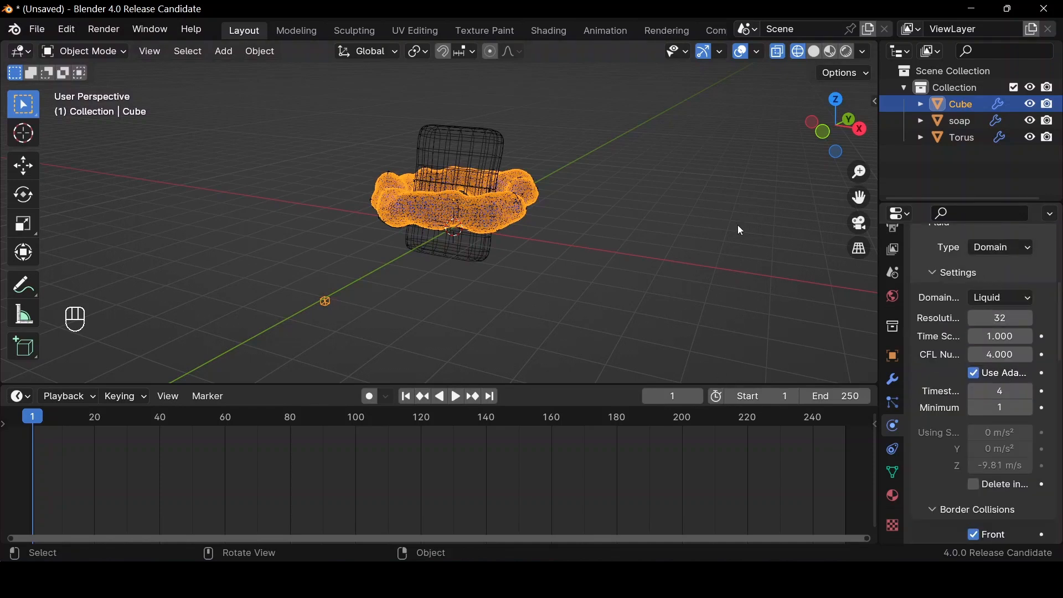
{"action": "left_click", "coordinate": [822, 55]}
Set the Gravity field weight of the fluid domain to 0
{"action": "scroll", "coordinate": [989, 360], "scroll_direction": "down", "scroll_amount": 15}
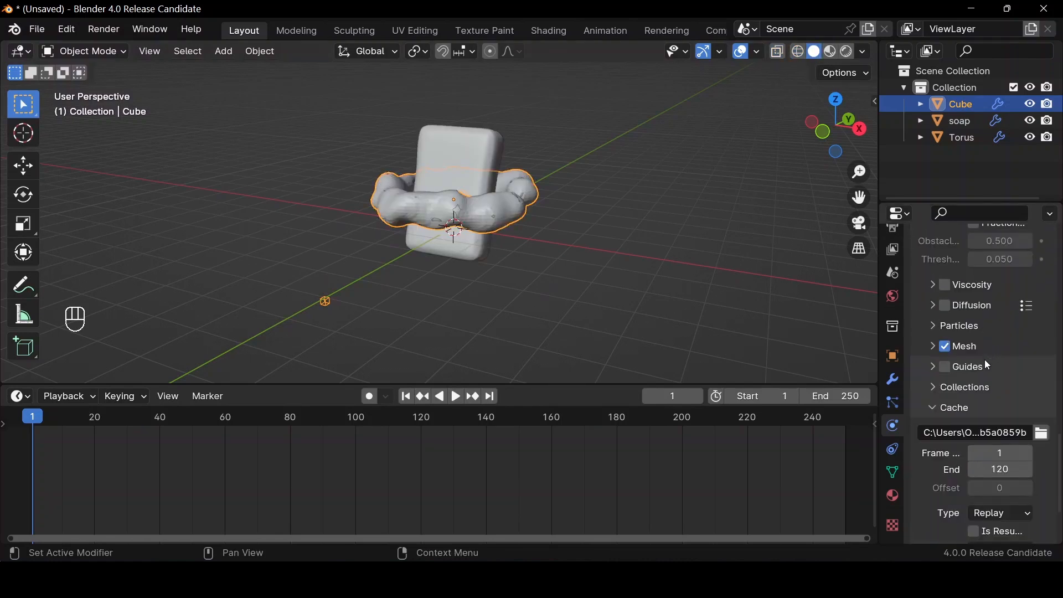
{"action": "scroll", "coordinate": [986, 357], "scroll_direction": "down", "scroll_amount": 5}
{"action": "left_click", "coordinate": [941, 516]}
{"action": "scroll", "coordinate": [964, 487], "scroll_direction": "down", "scroll_amount": 5}
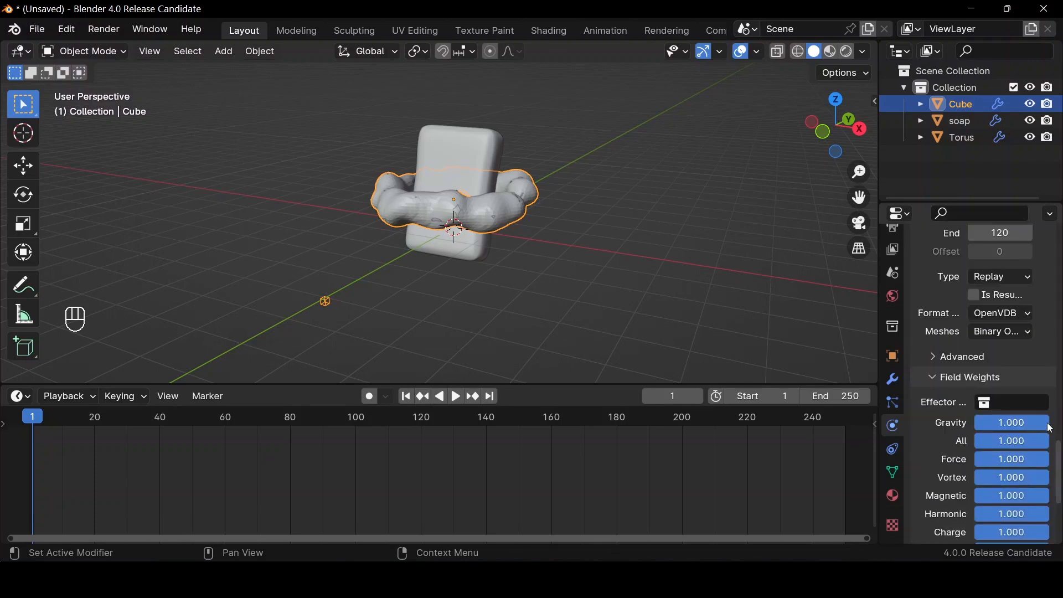
{"action": "left_click_drag", "start_coordinate": [1047, 425], "coordinate": [572, 229]}
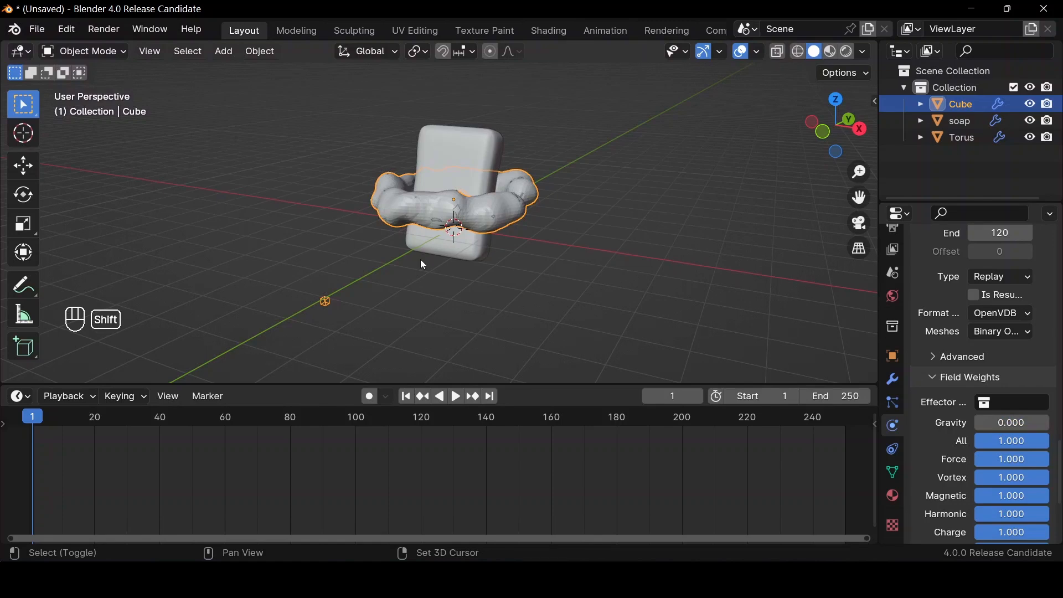
Play the zero-gravity simulation in wireframe shading and inspect the fluid mesh from another angle
{"action": "key", "text": "shift+space"}
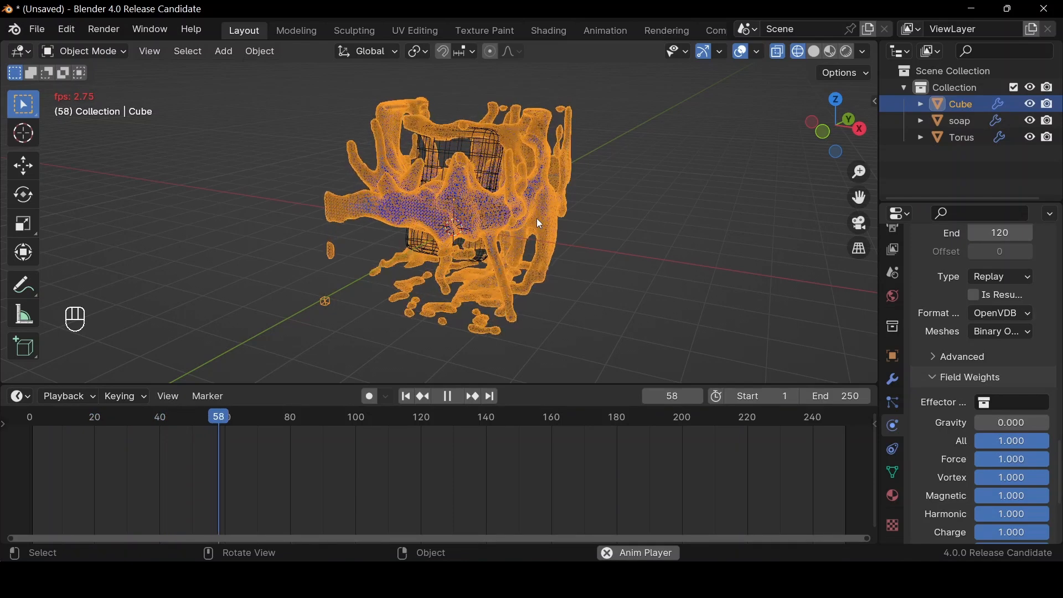
{"action": "key", "text": "space"}
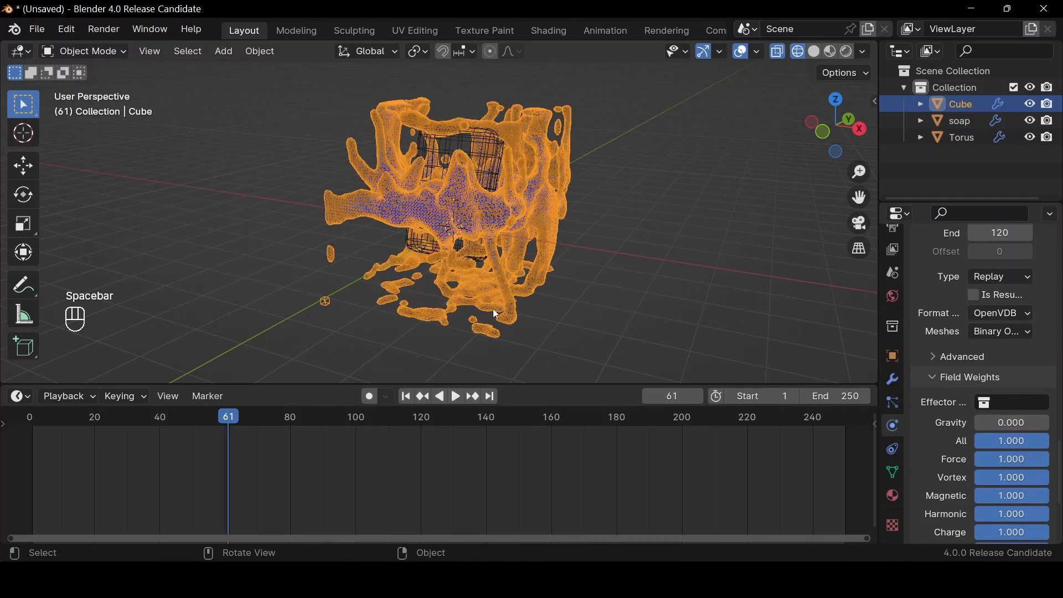
{"action": "left_click_drag", "start_coordinate": [828, 111], "coordinate": [860, 132]}
{"action": "left_click", "coordinate": [819, 131]}
{"action": "left_click", "coordinate": [468, 226]}
Disable all six border collisions of the fluid domain: Front, Back, Right, Left, Top and Bottom
{"action": "scroll", "coordinate": [971, 381], "scroll_direction": "up", "scroll_amount": 15}
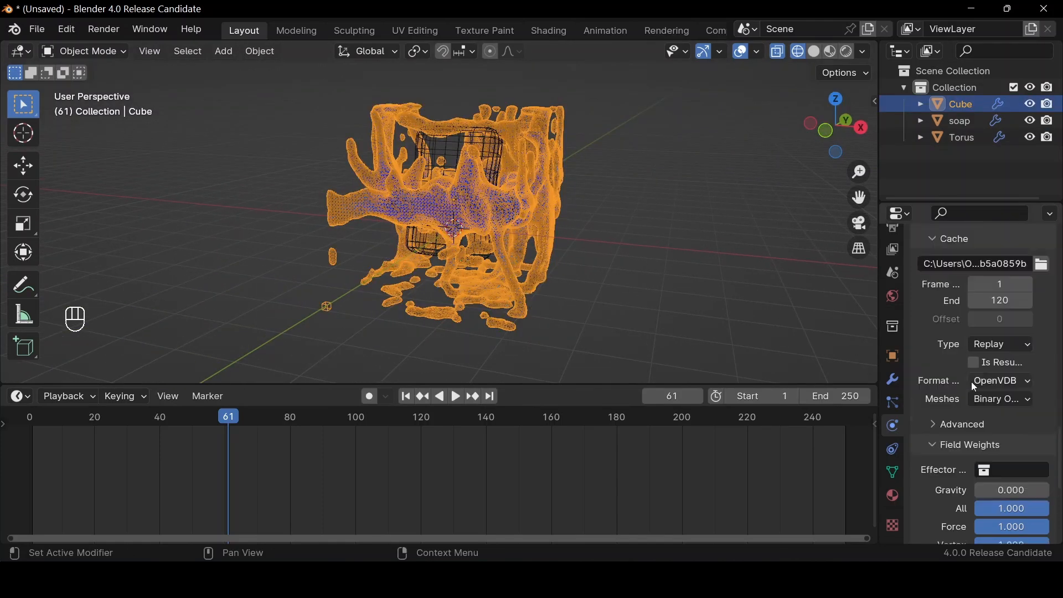
{"action": "scroll", "coordinate": [963, 400], "scroll_direction": "up", "scroll_amount": 2}
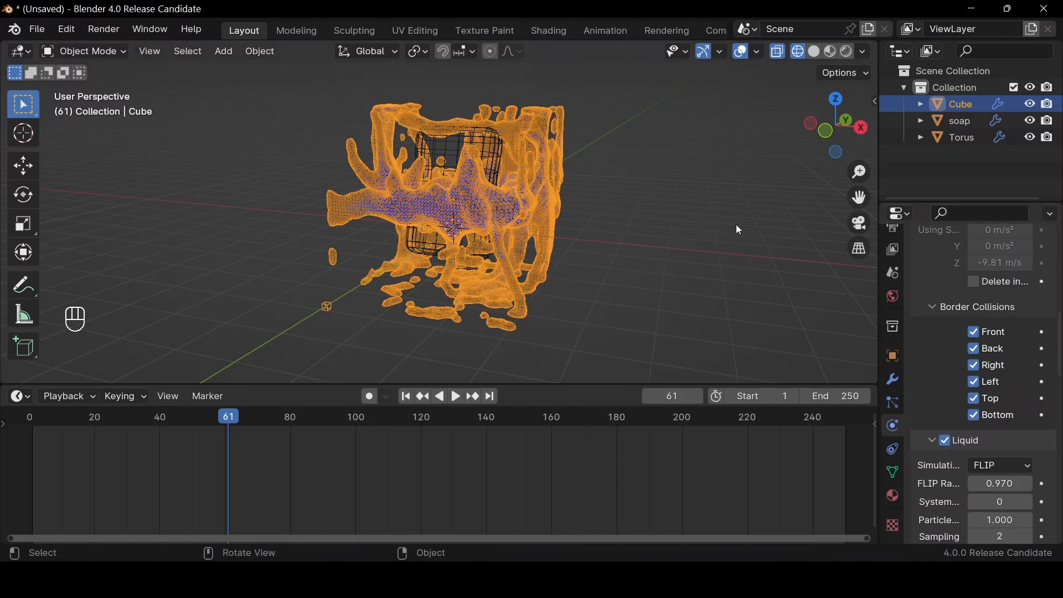
{"action": "left_click_drag", "start_coordinate": [979, 335], "coordinate": [981, 353]}
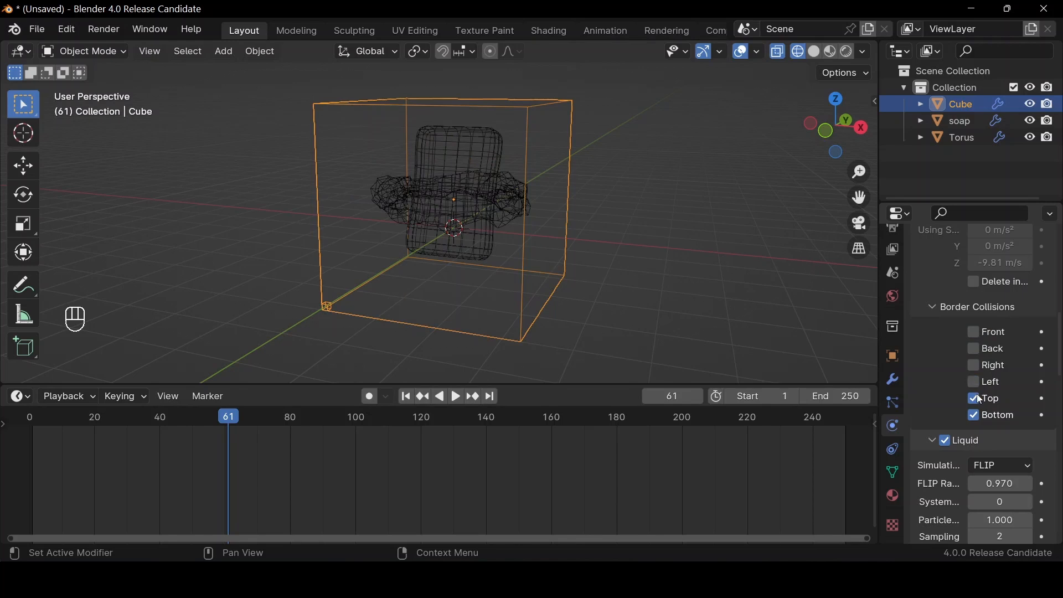
{"action": "left_click", "coordinate": [977, 415]}
Replay the simulation from the first frame and inspect the fluid mesh in solid shading from another angle
{"action": "left_click", "coordinate": [411, 400]}
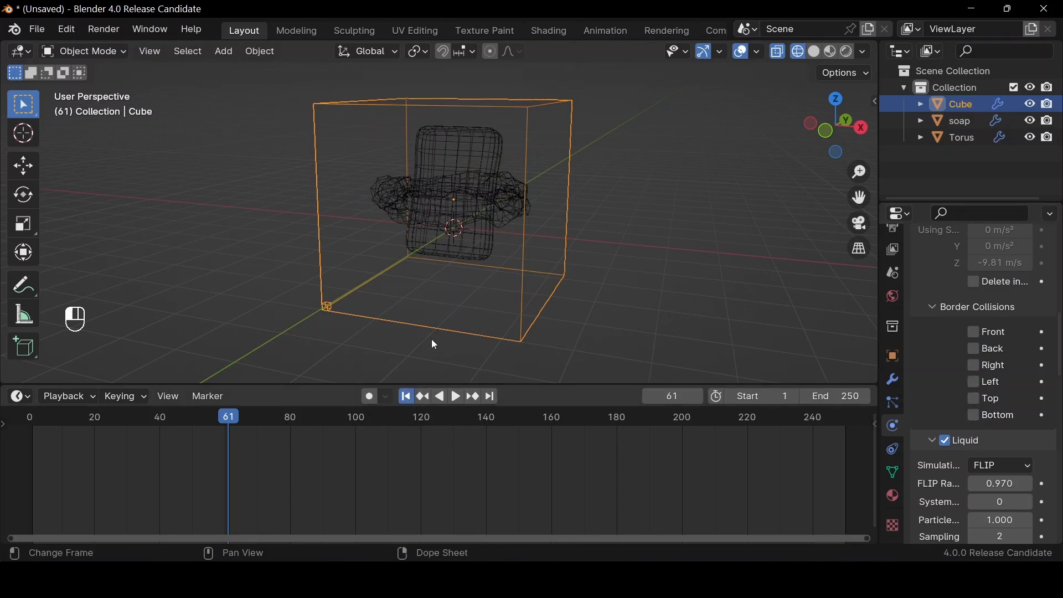
{"action": "key", "text": "space"}
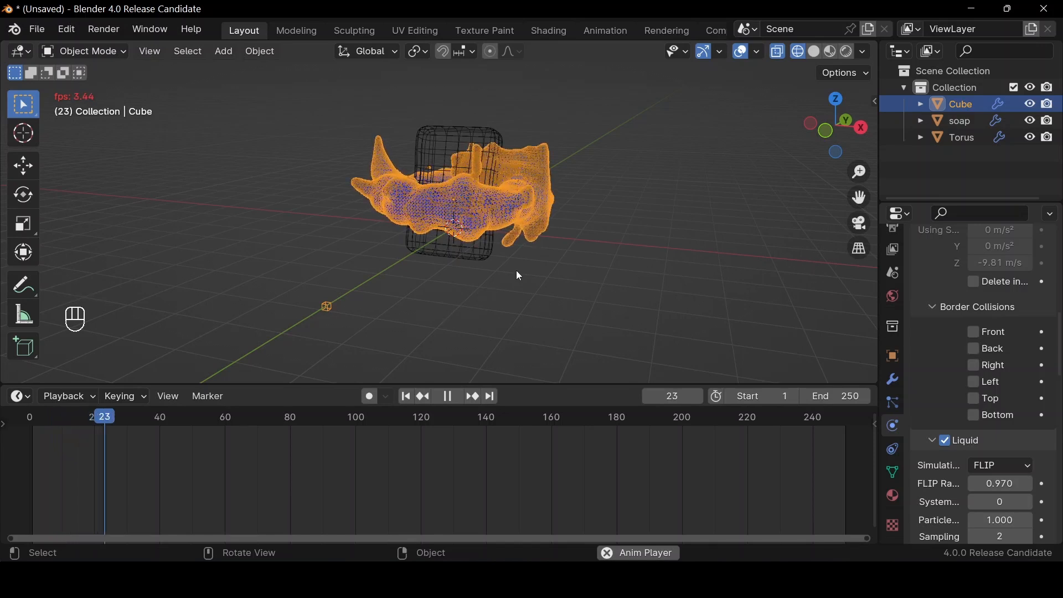
{"action": "key", "text": "space"}
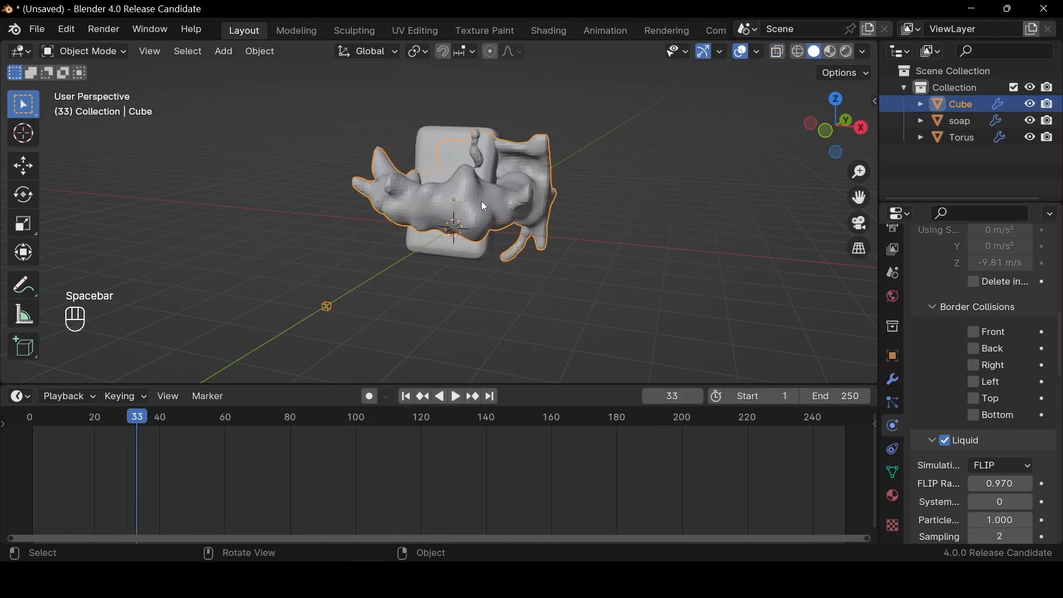
{"action": "mouse_move", "coordinate": [838, 124]}
{"action": "left_mouse_down"}
{"action": "mouse_move", "coordinate": [805, 133]}
{"action": "mouse_move", "coordinate": [836, 142]}
{"action": "left_mouse_up"}
{"action": "left_click_drag", "start_coordinate": [835, 135], "coordinate": [875, 137]}
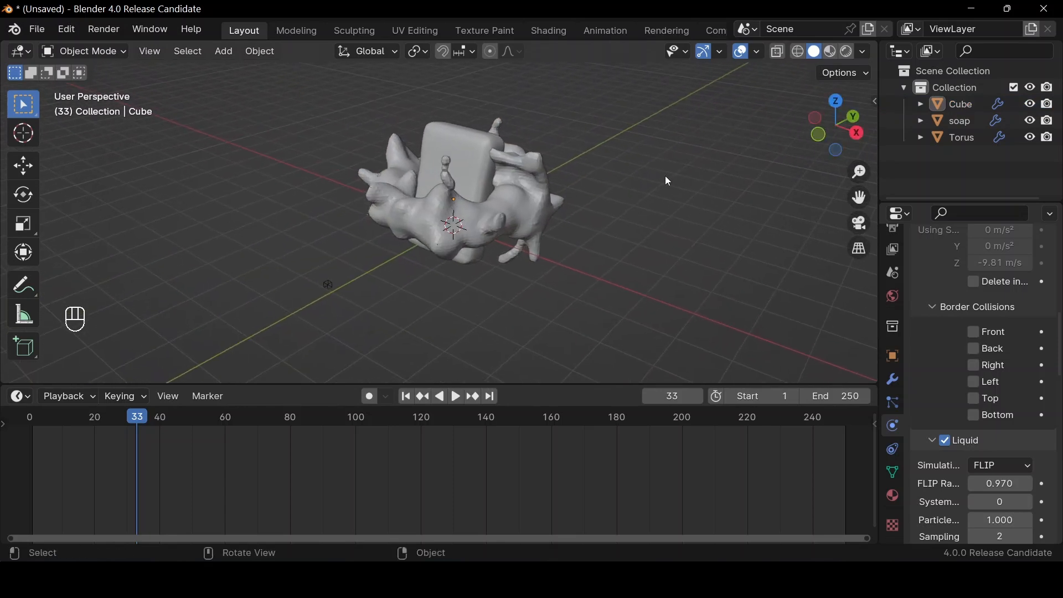
Apply Shade Smooth to all objects in the scene and replay the simulation briefly
{"action": "key", "text": "a"}
{"action": "right_click", "coordinate": [613, 193]}
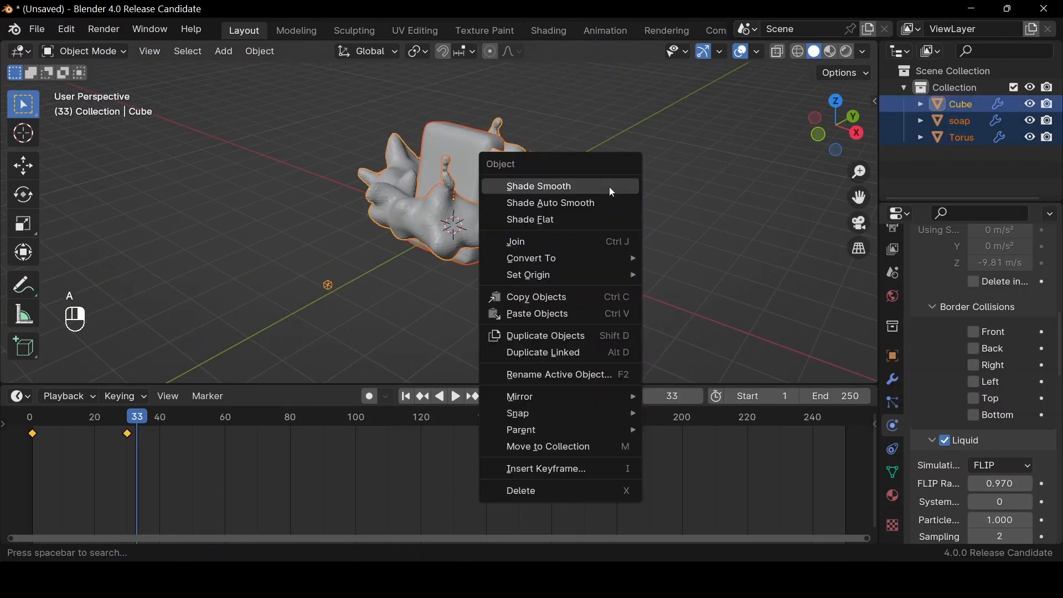
{"action": "left_click", "coordinate": [611, 188]}
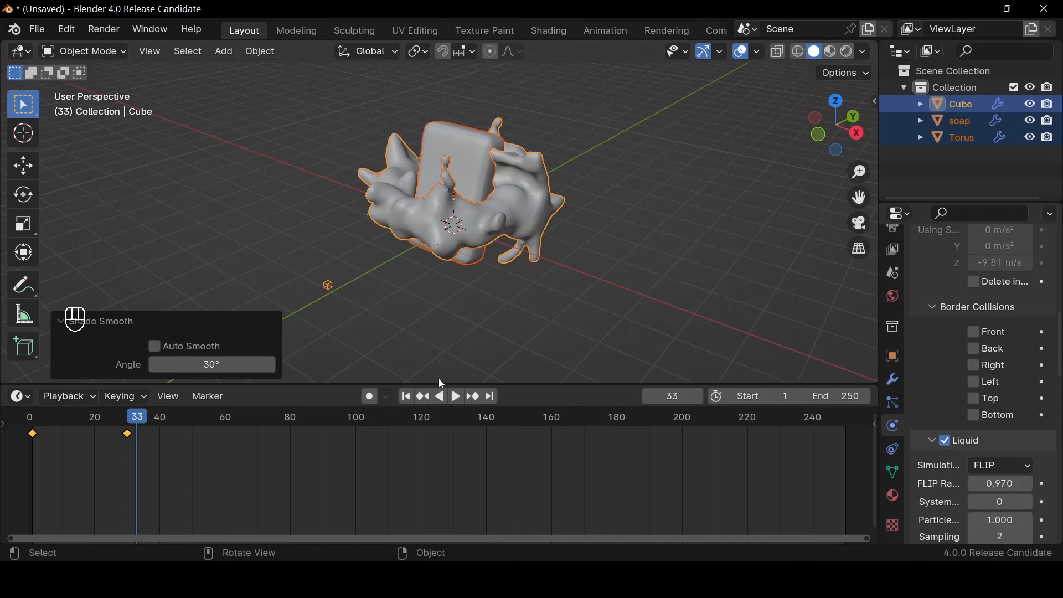
{"action": "key", "text": "space"}
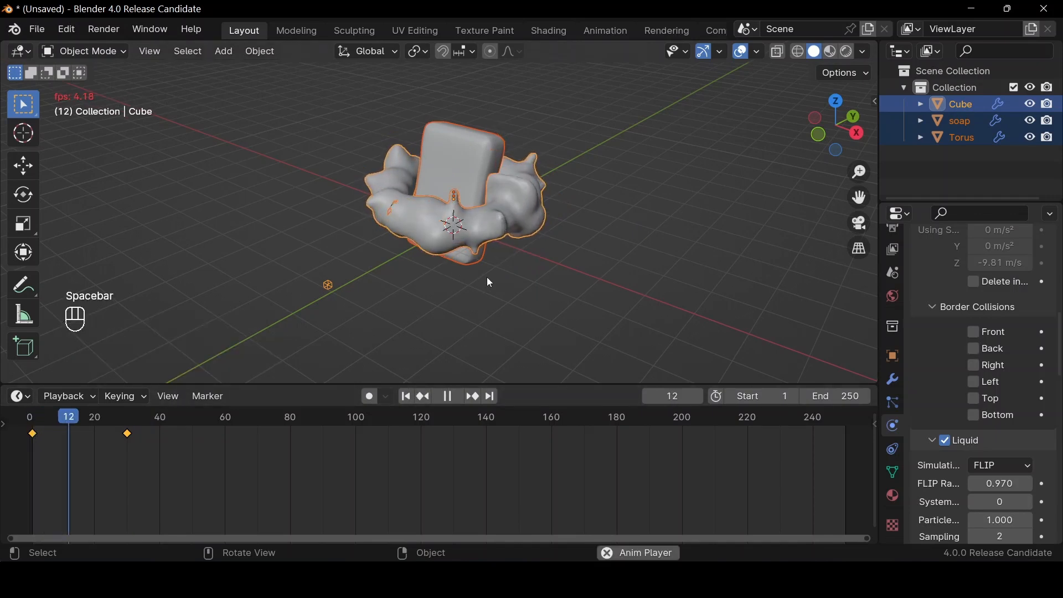
{"action": "key", "text": "space"}
Set the fluid domain's maximum resolution to 40
{"action": "scroll", "coordinate": [982, 410], "scroll_direction": "up", "scroll_amount": 15}
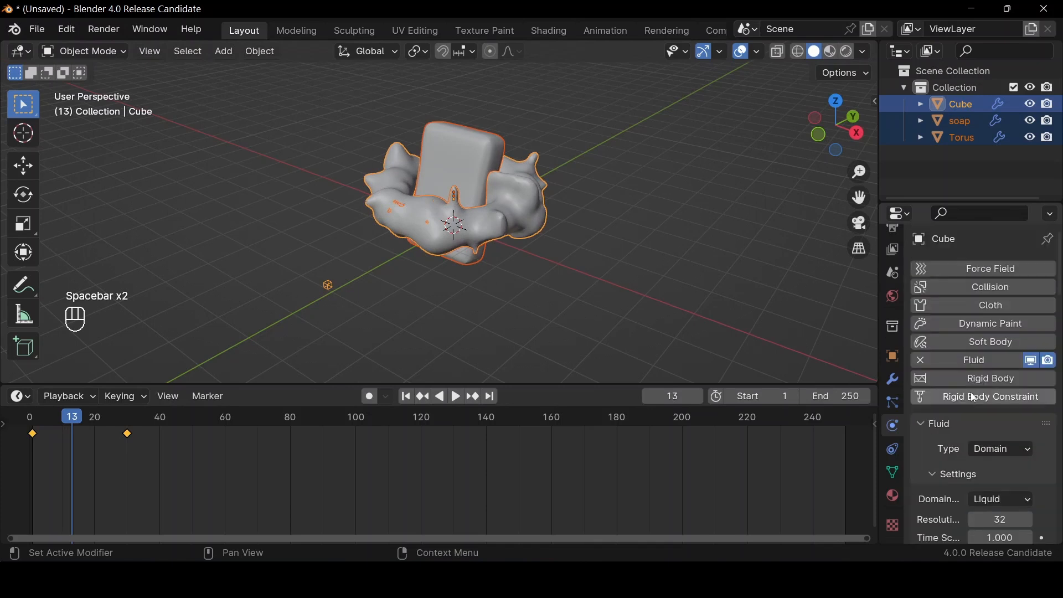
{"action": "scroll", "coordinate": [982, 410], "scroll_direction": "down", "scroll_amount": 2}
{"action": "scroll", "coordinate": [991, 404], "scroll_direction": "down", "scroll_amount": 3}
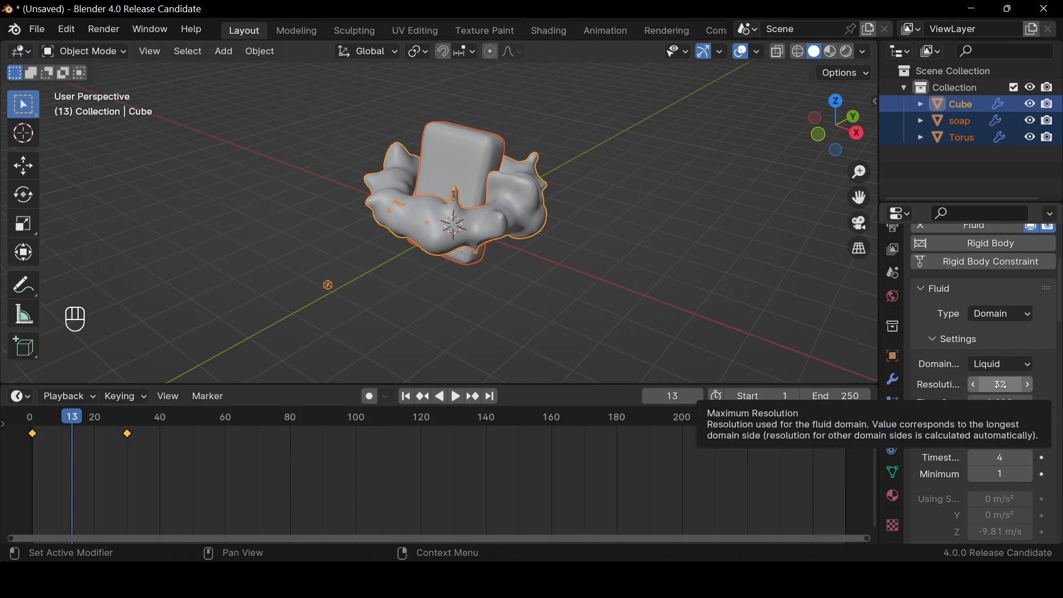
{"action": "left_click", "coordinate": [1005, 386]}
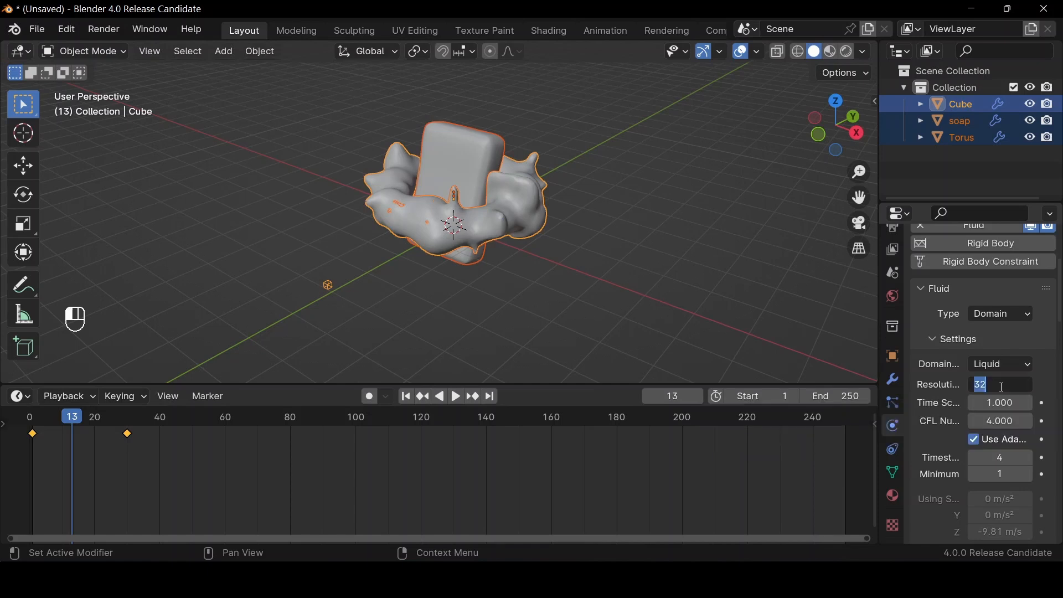
{"action": "type", "text": "40"}
{"action": "key", "text": "Return"}
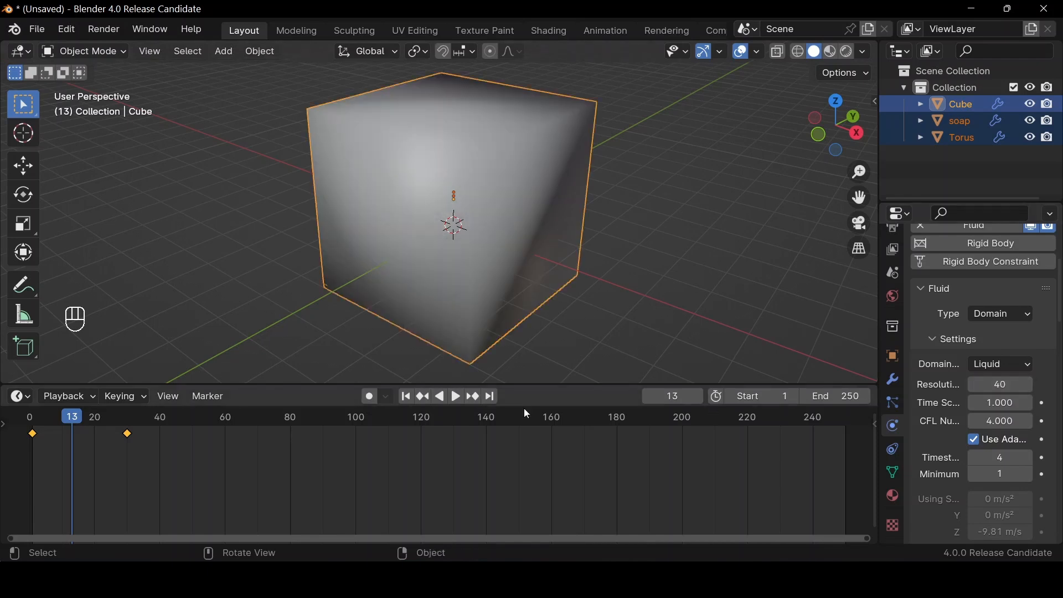
Play the simulation from the first frame to check the liquid's shape, and return to the first frame
{"action": "left_click", "coordinate": [410, 396]}
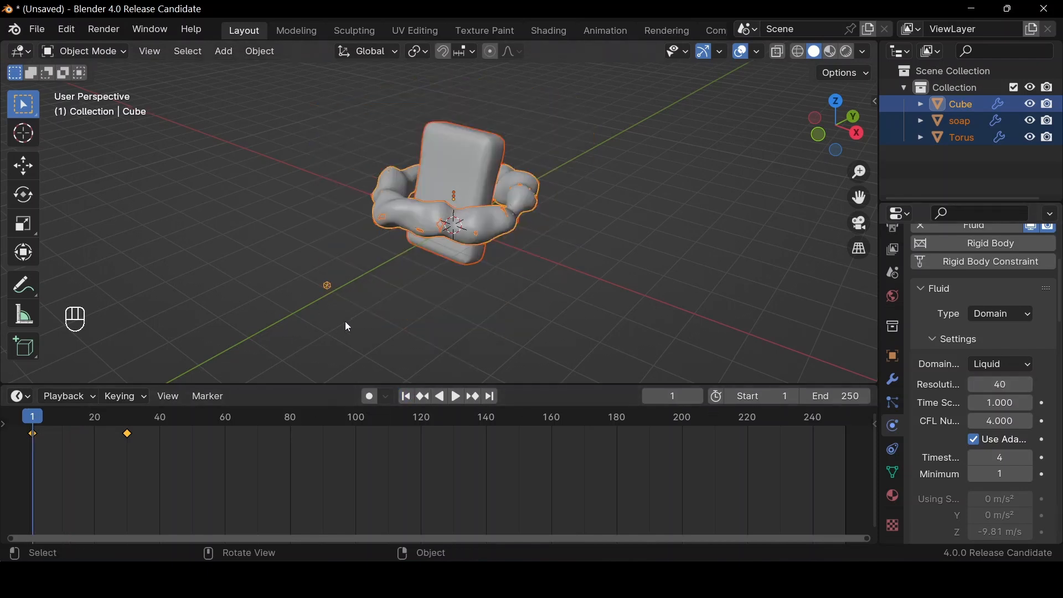
{"action": "key", "text": "space"}
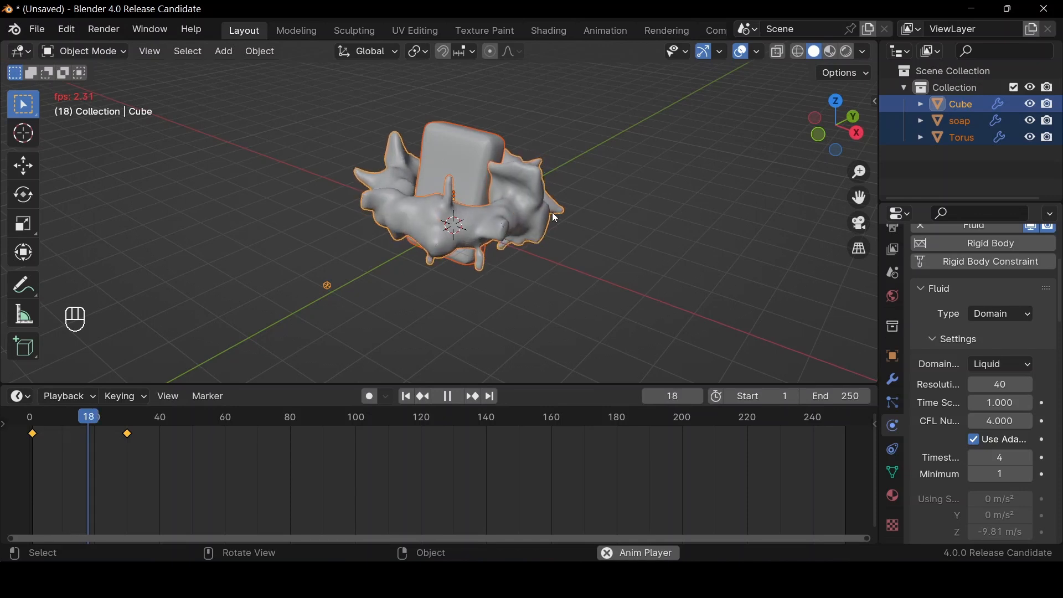
{"action": "key", "text": "space"}
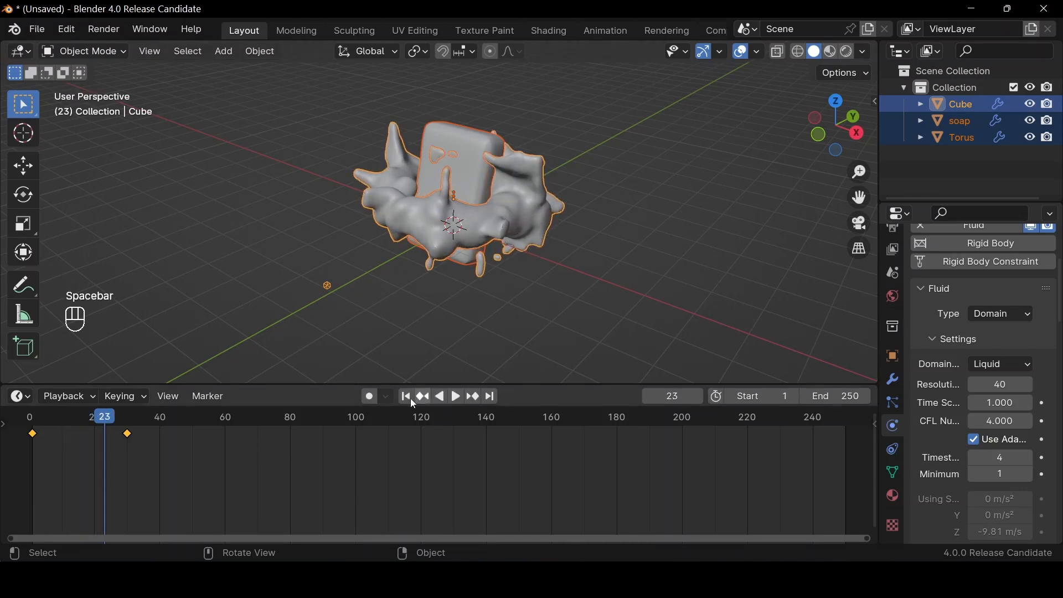
{"action": "left_click", "coordinate": [409, 397]}
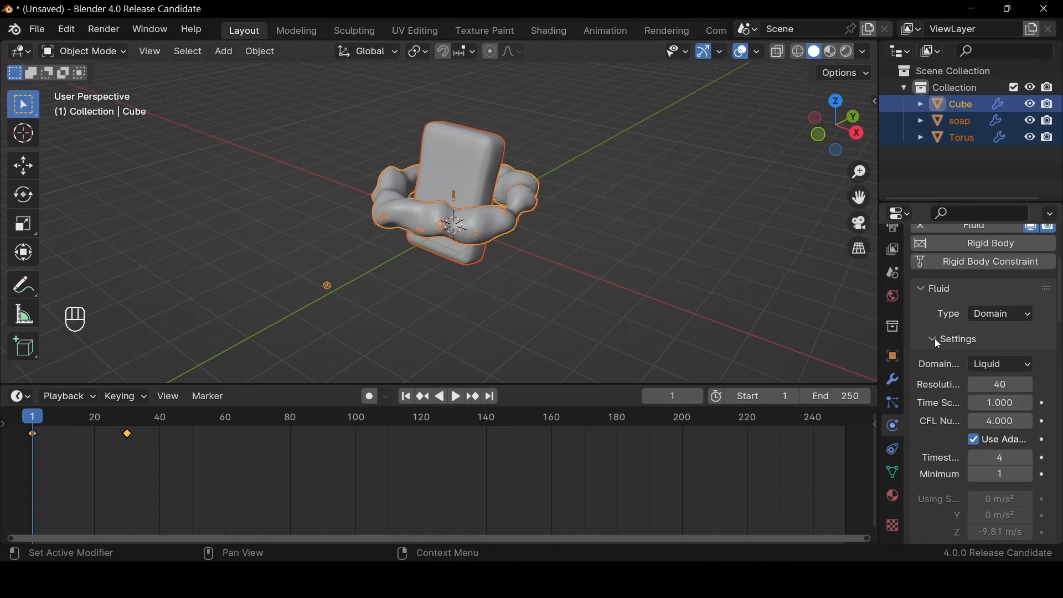
Set the Normal initial velocity of the torus inflow to 0.0025
{"action": "scroll", "coordinate": [936, 343], "scroll_direction": "down", "scroll_amount": 10}
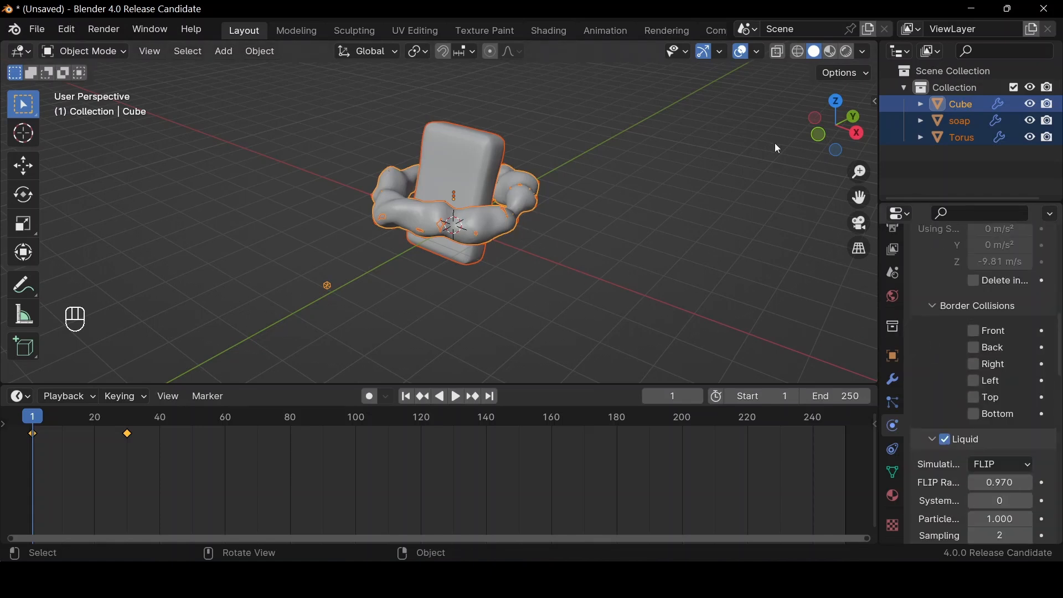
{"action": "left_click", "coordinate": [940, 139]}
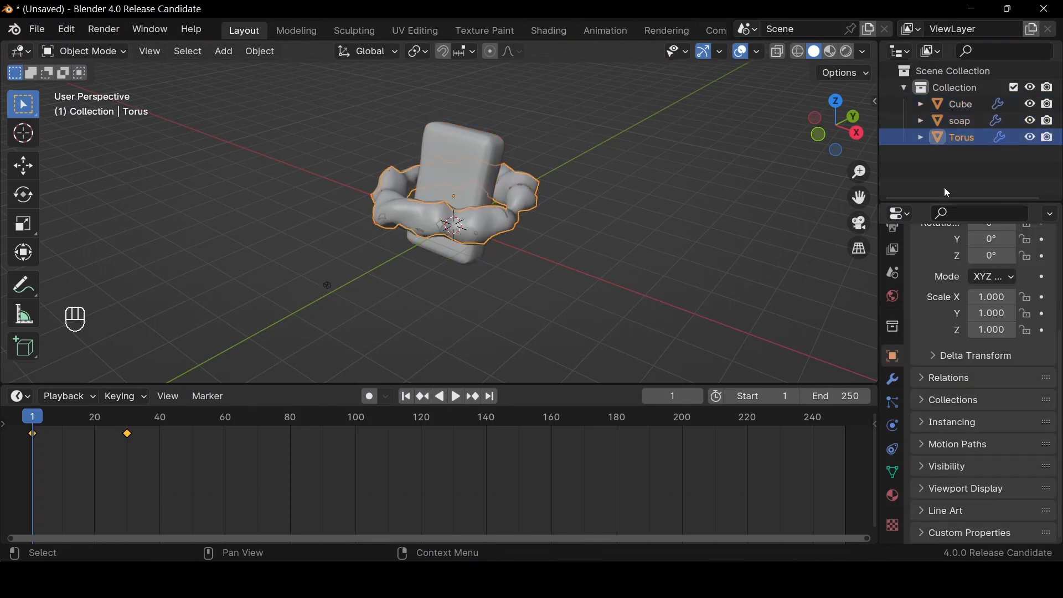
{"action": "left_click", "coordinate": [894, 450]}
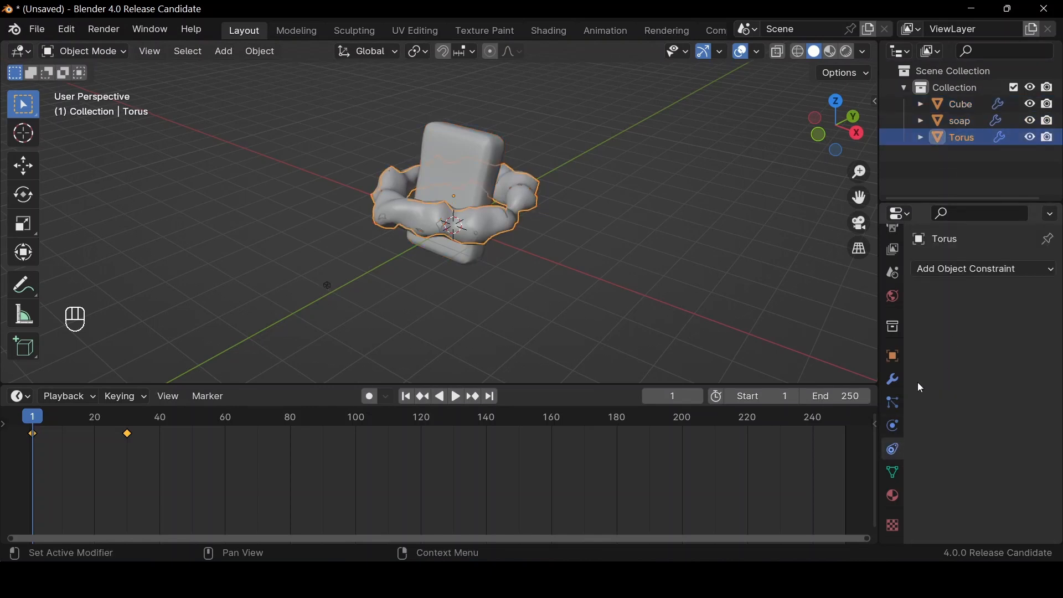
{"action": "left_click", "coordinate": [894, 426]}
{"action": "scroll", "coordinate": [966, 413], "scroll_direction": "down", "scroll_amount": 4}
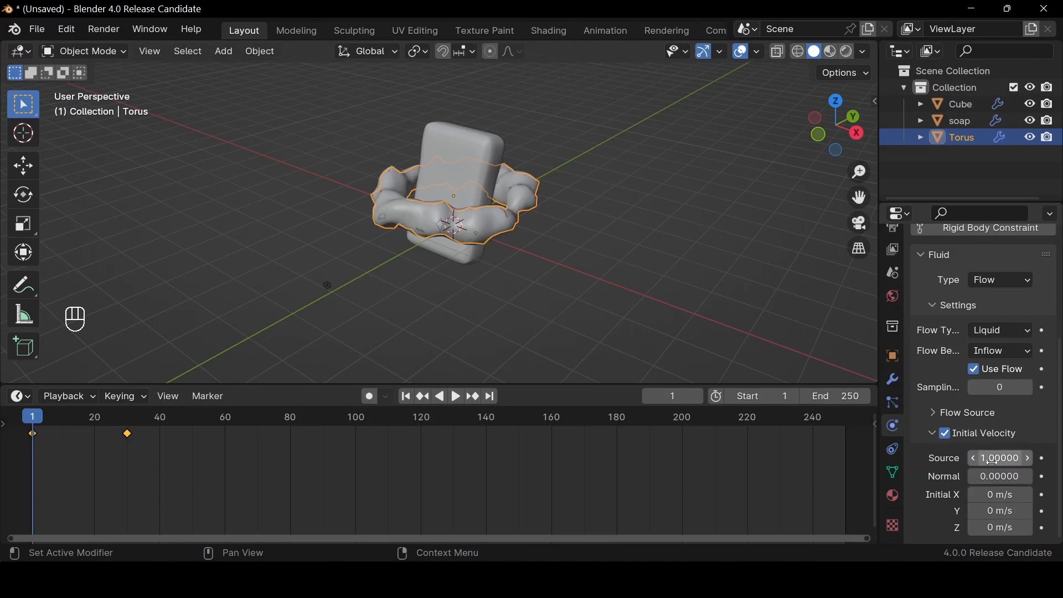
{"action": "left_click", "coordinate": [999, 479]}
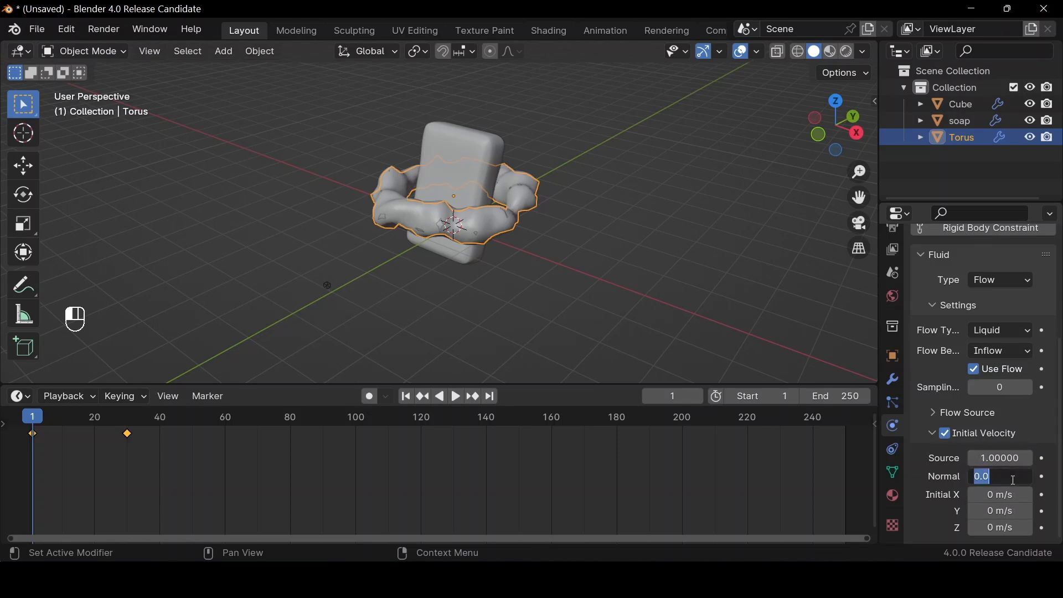
{"action": "type", "text": ".0025"}
{"action": "key", "text": "Return"}
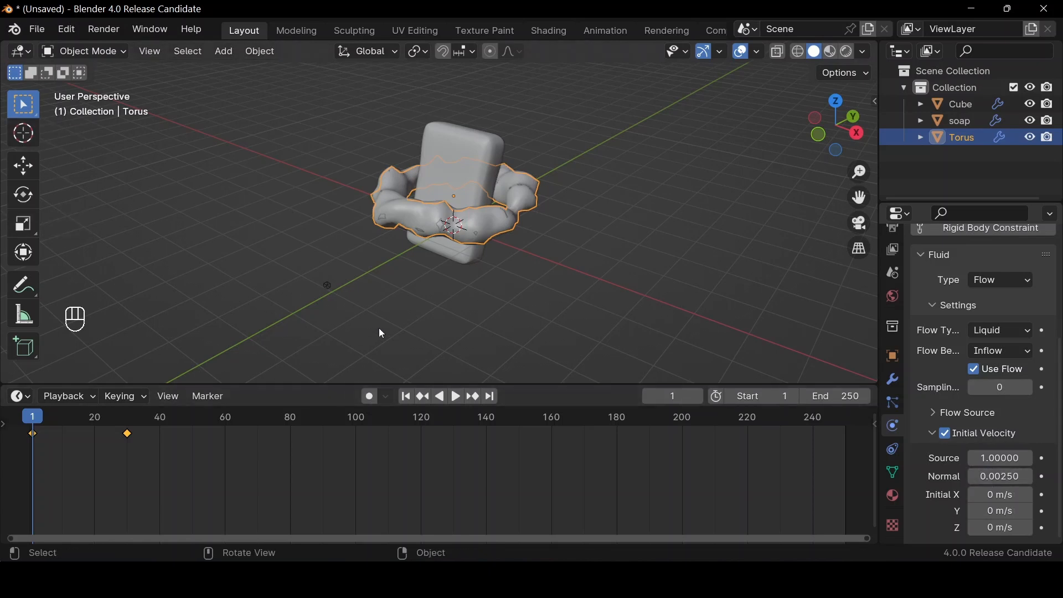
Play the simulation past frame 120 and inspect the resulting fluid mesh from the front
{"action": "key", "text": "space"}
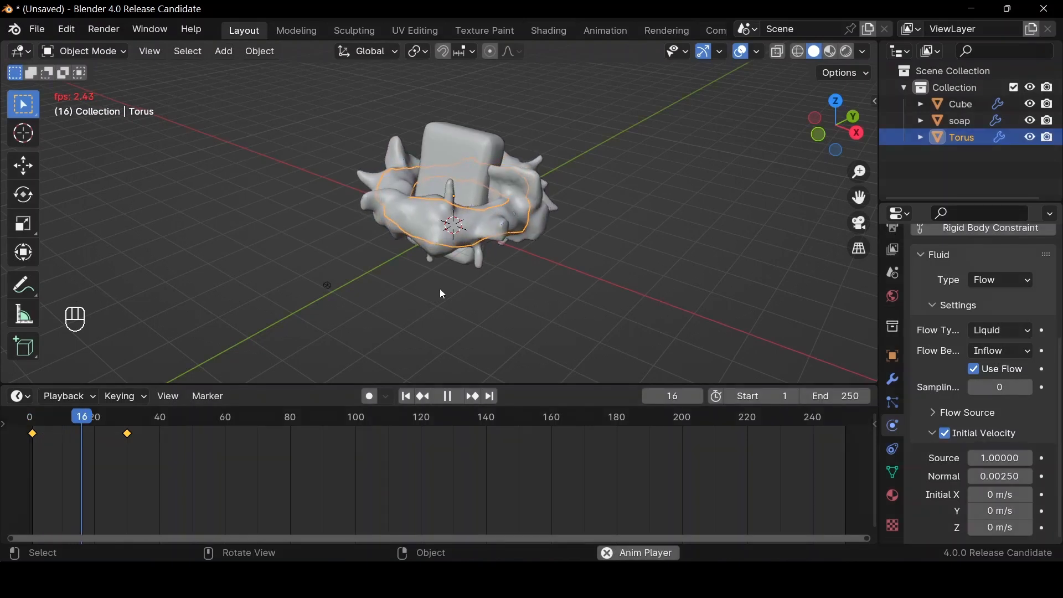
{"action": "key", "text": "space"}
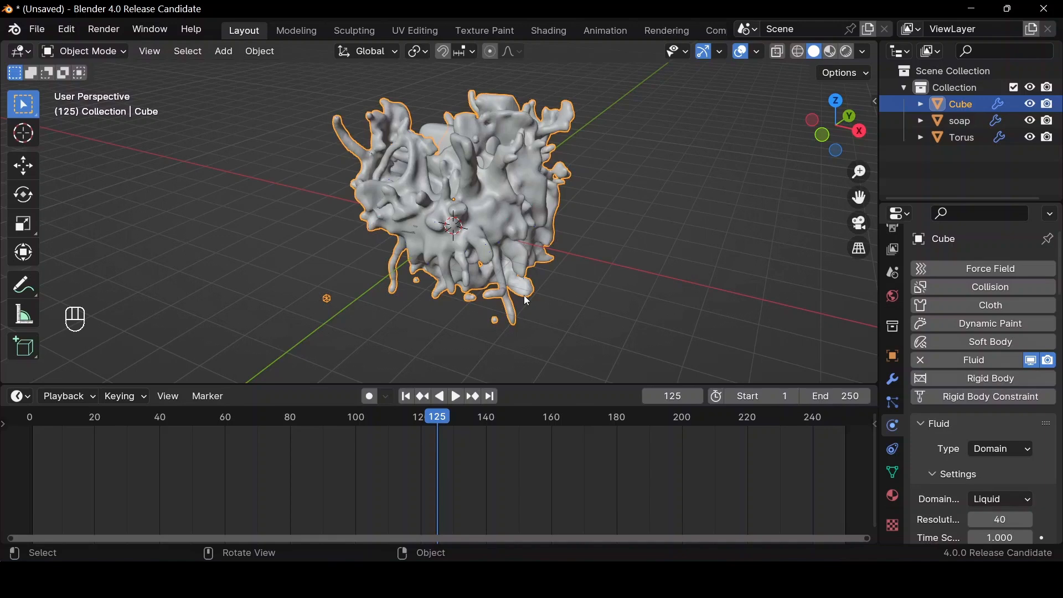
{"action": "left_click_drag", "start_coordinate": [855, 104], "coordinate": [797, 108]}
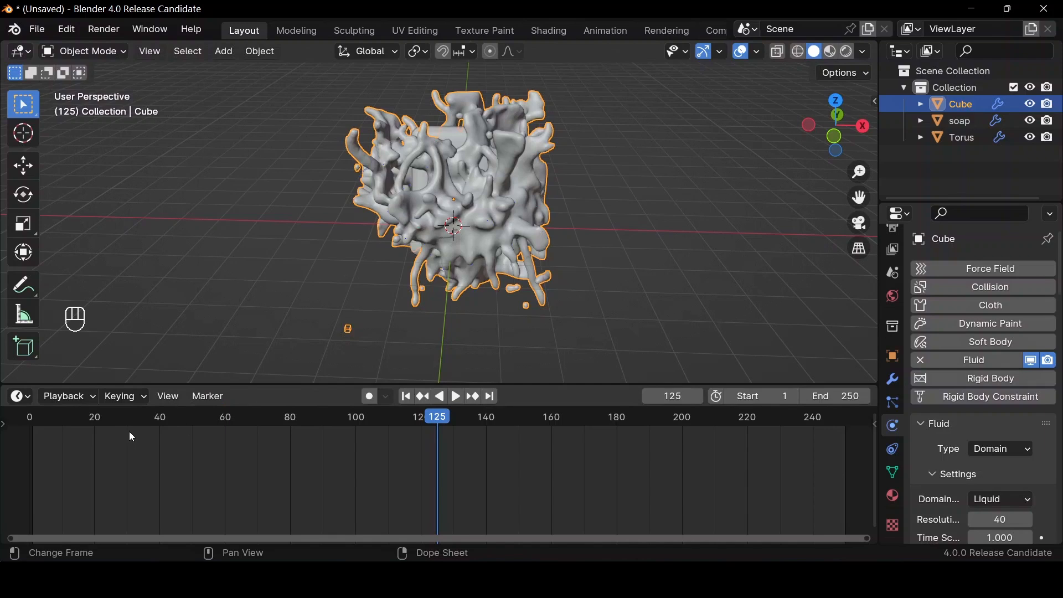
Set the scene's frame range to start at 25 and end at 120
{"action": "left_click", "coordinate": [752, 398]}
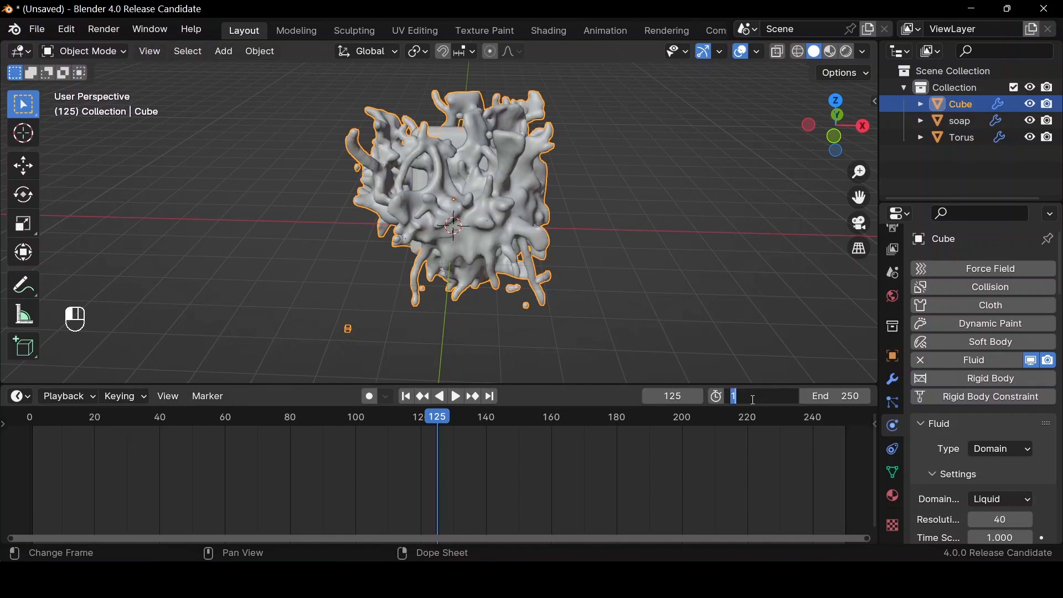
{"action": "type", "text": "25"}
{"action": "key", "text": "Return"}
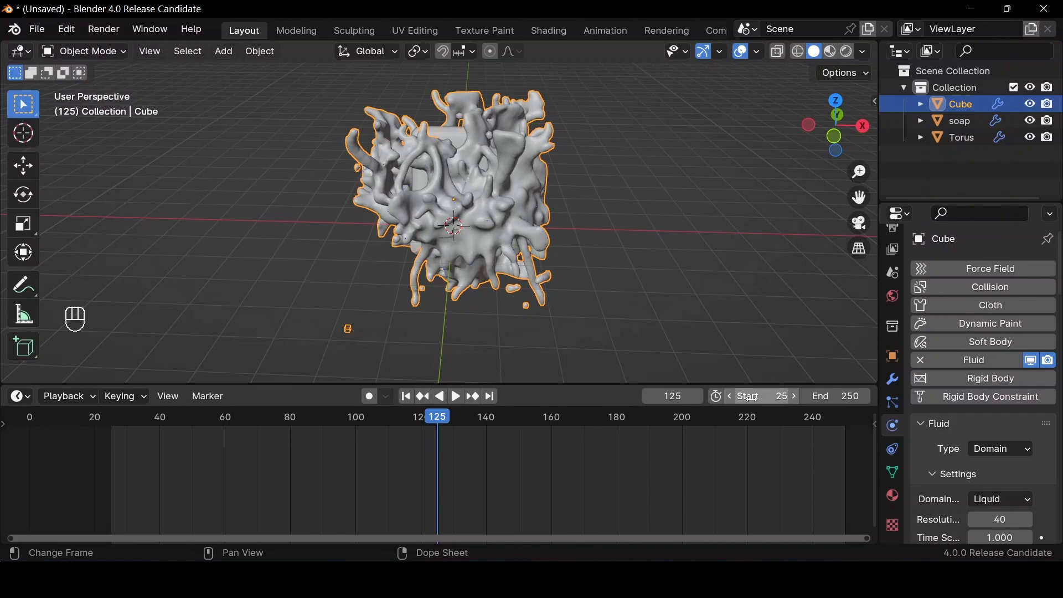
{"action": "left_click", "coordinate": [842, 399]}
{"action": "type", "text": "120"}
{"action": "key", "text": "Return"}
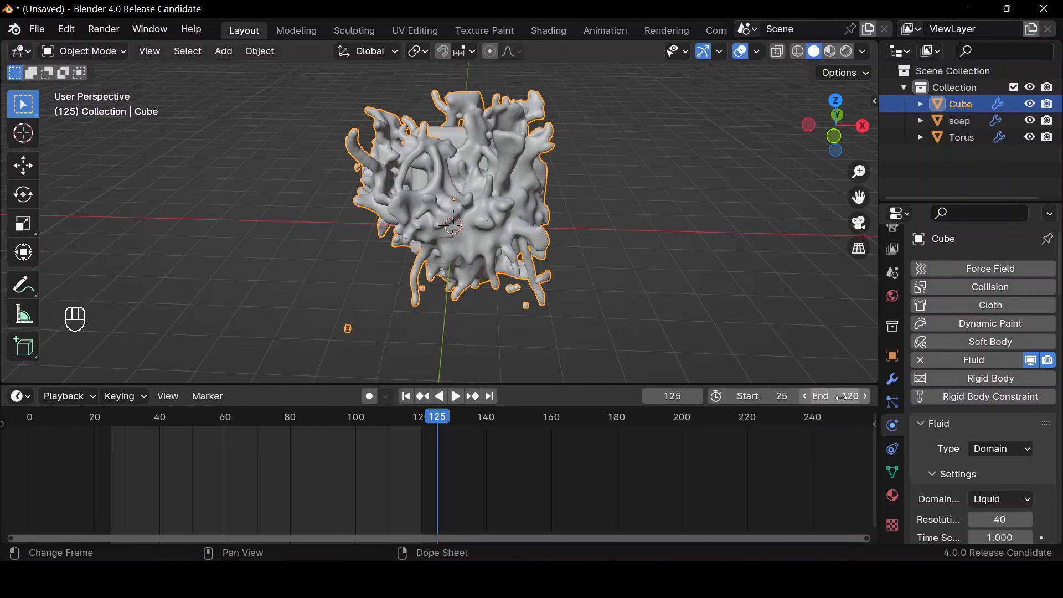
Set the fluid domain's cache to start at frame 25 and end at frame 120
{"action": "scroll", "coordinate": [990, 442], "scroll_direction": "down", "scroll_amount": 15}
{"action": "scroll", "coordinate": [991, 443], "scroll_direction": "down", "scroll_amount": 12}
{"action": "left_click", "coordinate": [1000, 387]}
{"action": "type", "text": "25"}
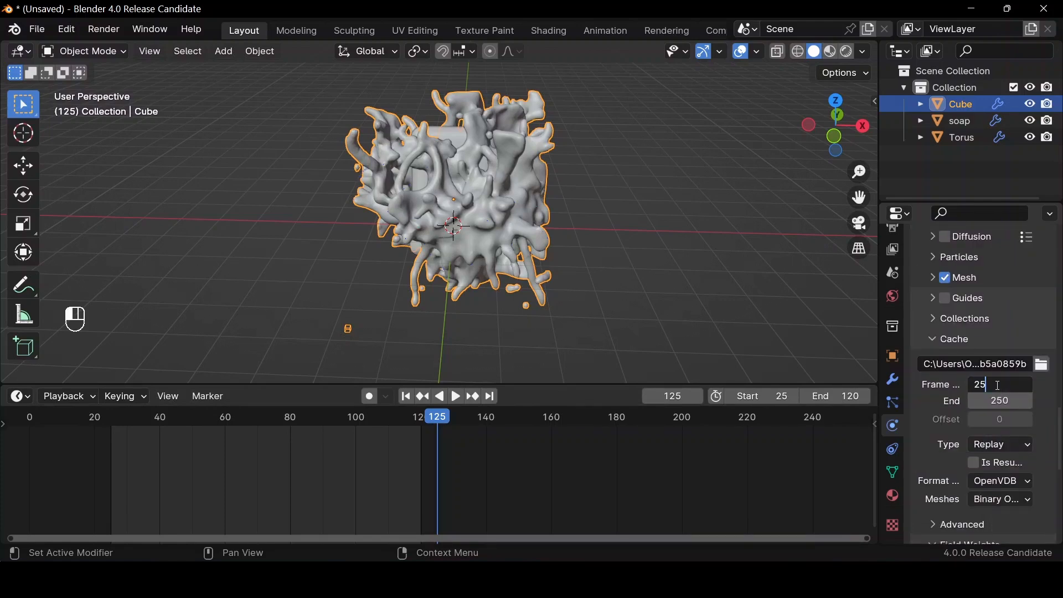
{"action": "key", "text": "Return"}
{"action": "left_click", "coordinate": [1005, 399]}
{"action": "type", "text": "120"}
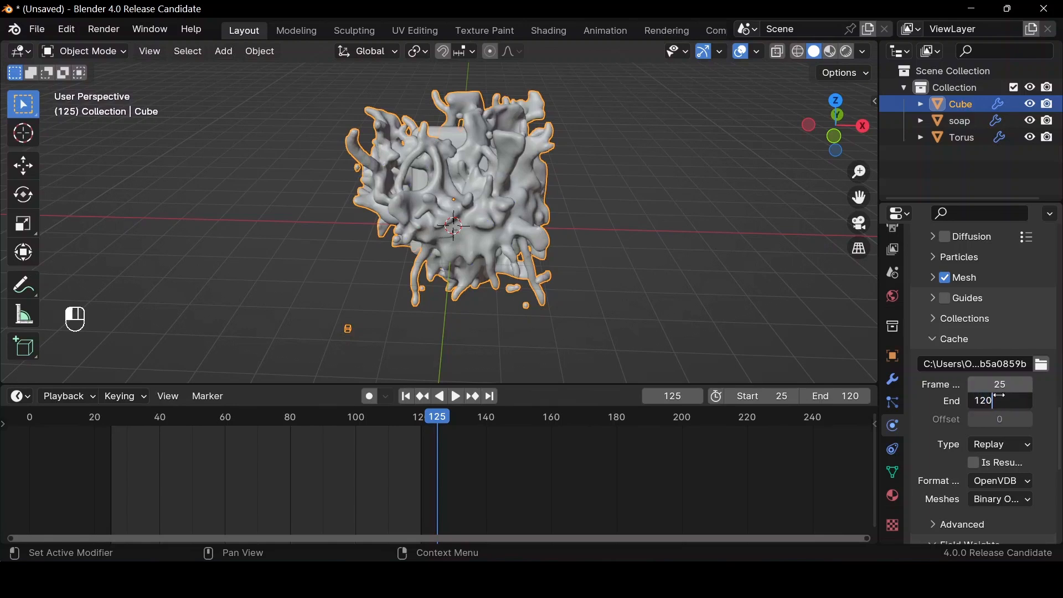
{"action": "key", "text": "Return"}
Fit the timeline to the frame range and add a Turbulence force field at the world origin
{"action": "left_click_drag", "start_coordinate": [823, 124], "coordinate": [833, 126]}
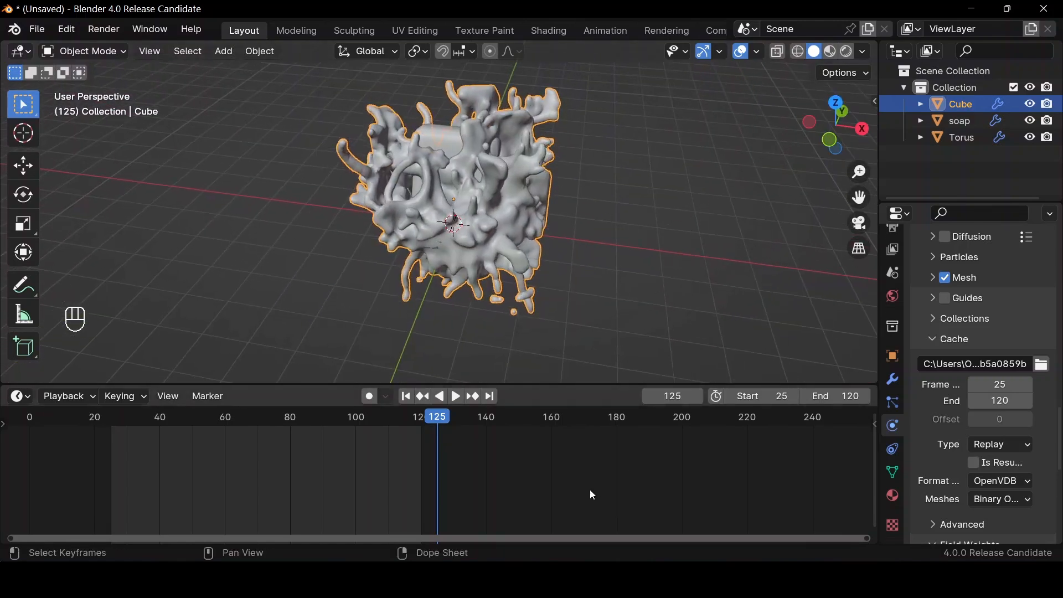
{"action": "key", "text": "Home"}
{"action": "left_click_drag", "start_coordinate": [833, 125], "coordinate": [833, 125]}
{"action": "key", "text": "shift+a"}
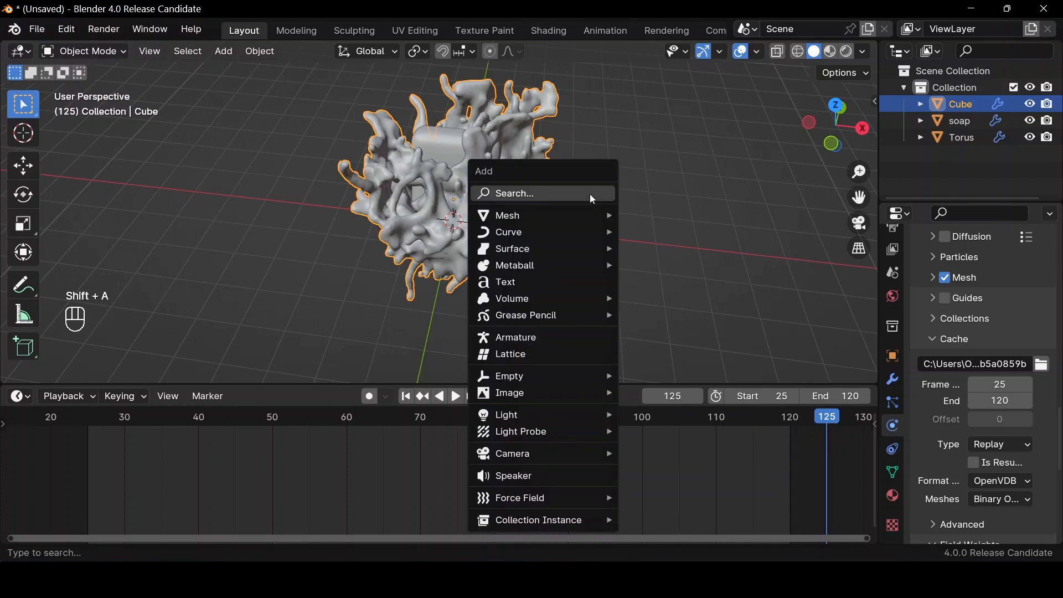
{"action": "type", "text": "tu"}
{"action": "key", "text": "Return"}
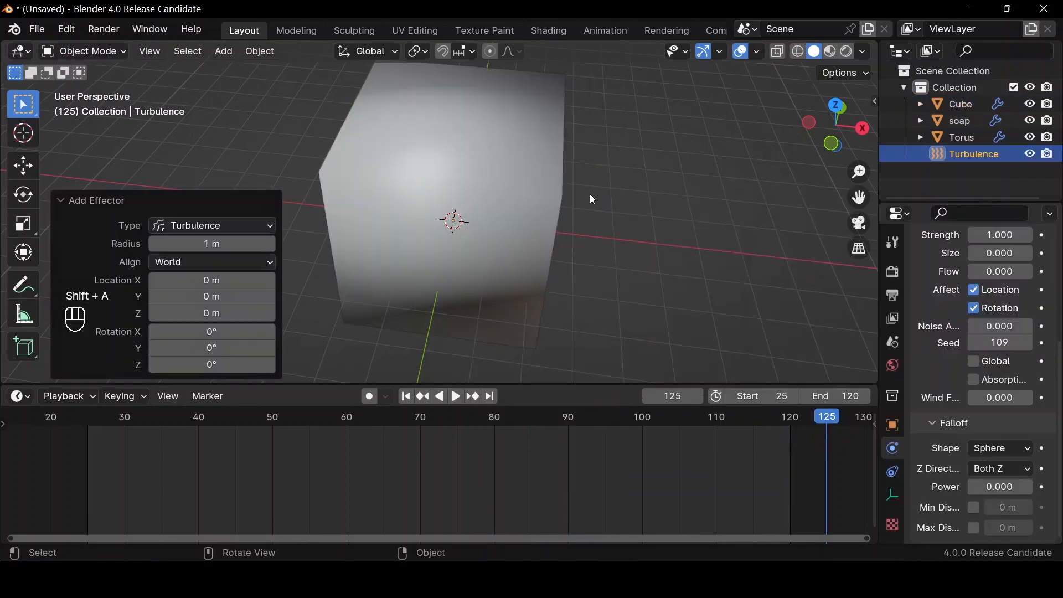
Show the scene in wireframe and move the Turbulence field down about 0.34 m along the Z axis
{"action": "key", "text": "shift"}
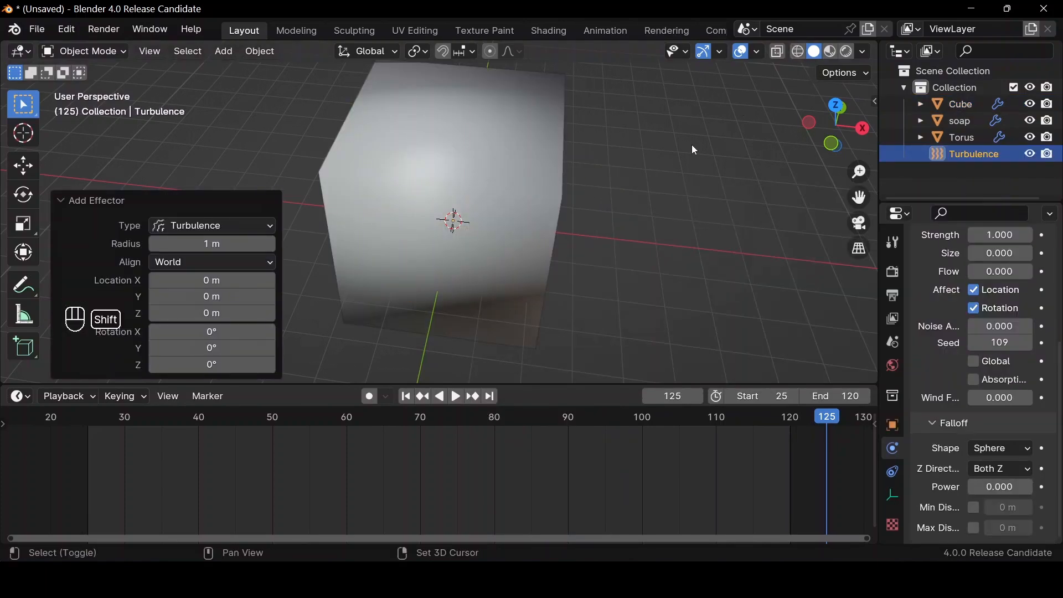
{"action": "key", "text": "shift+z"}
{"action": "left_click_drag", "start_coordinate": [806, 122], "coordinate": [423, 215]}
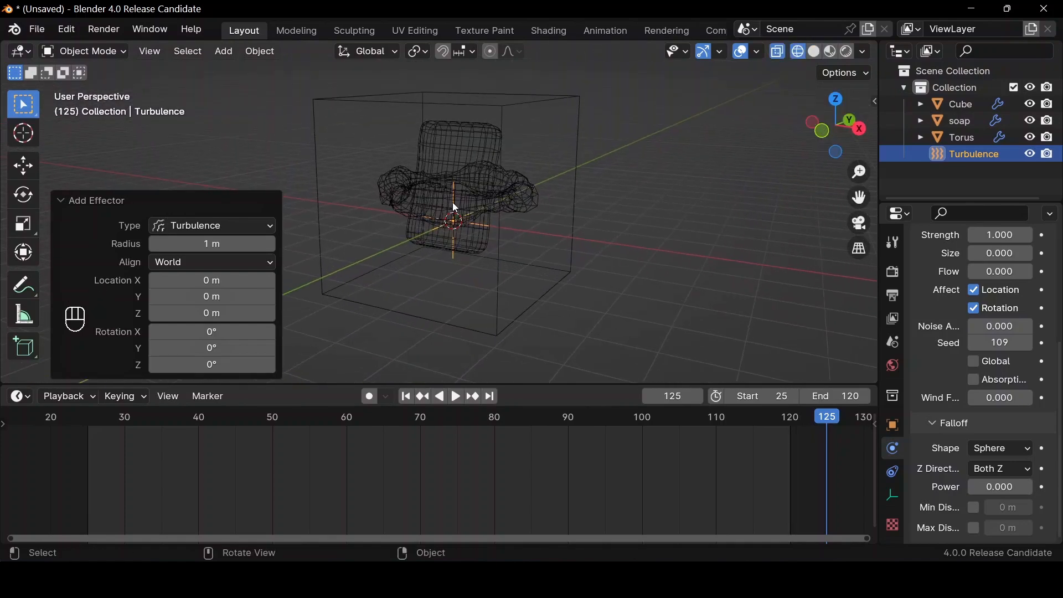
{"action": "key", "text": "g"}
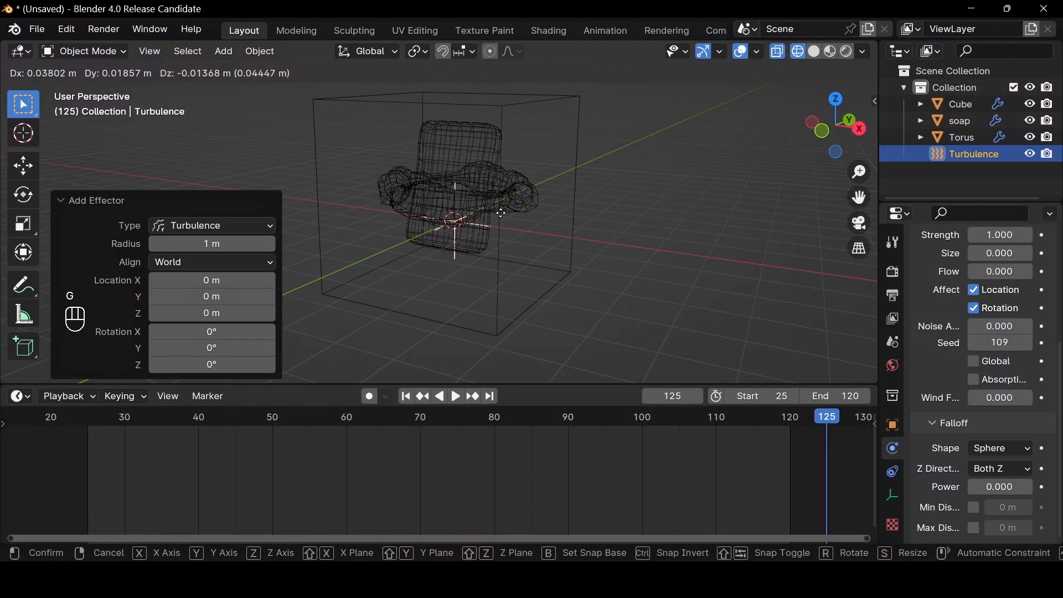
{"action": "key", "text": "z"}
{"action": "left_click", "coordinate": [527, 251]}
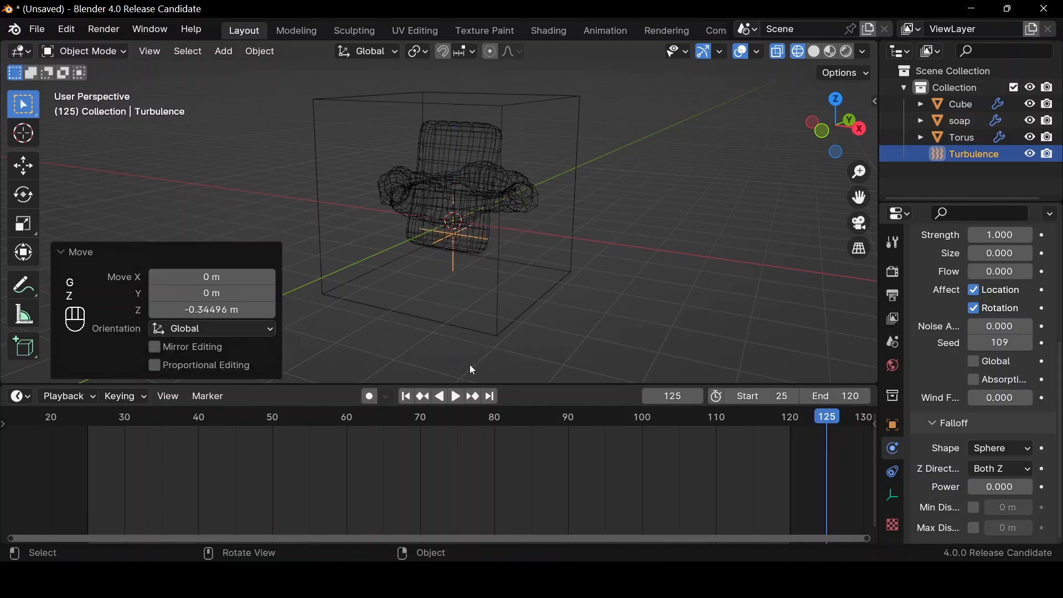
Play the simulation from the first frame to frame 49 and examine the splash from another side
{"action": "left_click", "coordinate": [408, 398]}
{"action": "key", "text": "space"}
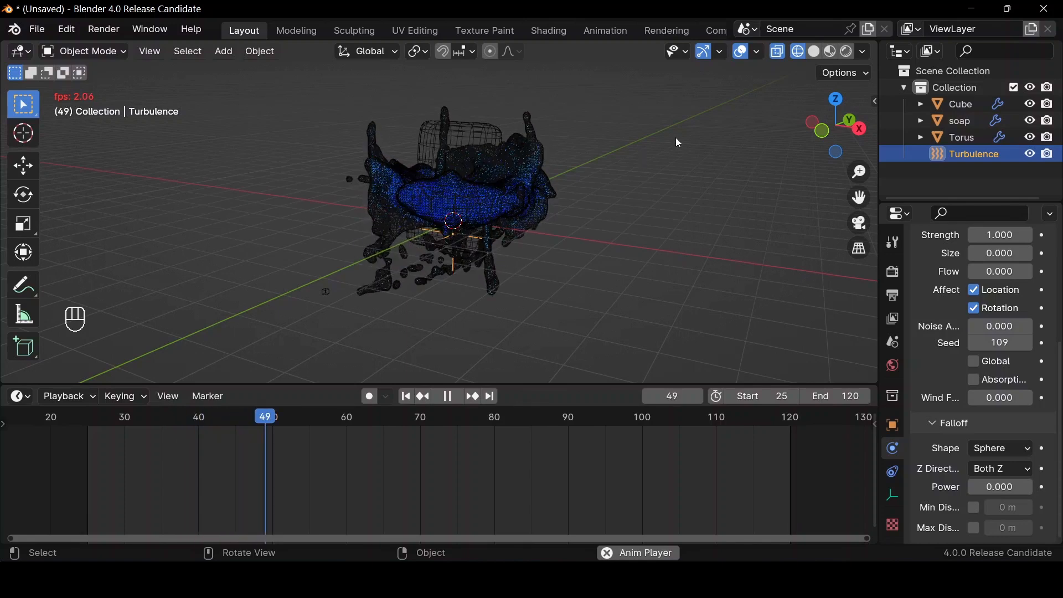
{"action": "key", "text": "space"}
{"action": "left_click_drag", "start_coordinate": [820, 122], "coordinate": [552, 254]}
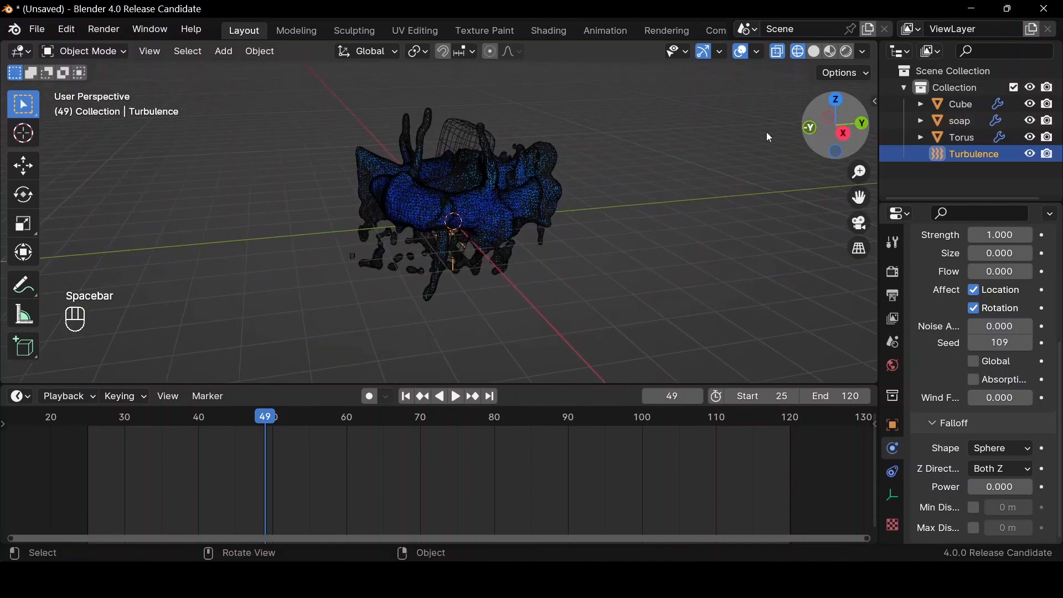
Move the Turbulence field up about 0.67 m along Z and check the fluid at frame 51 in solid shading
{"action": "key", "text": "g"}
{"action": "key", "text": "z"}
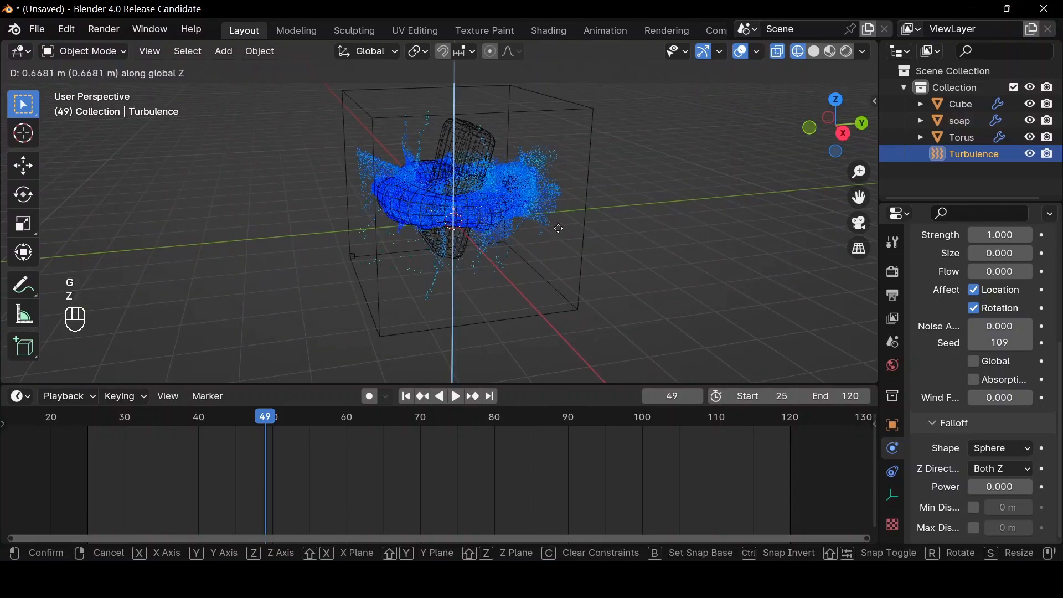
{"action": "left_click", "coordinate": [559, 228]}
{"action": "key", "text": "space"}
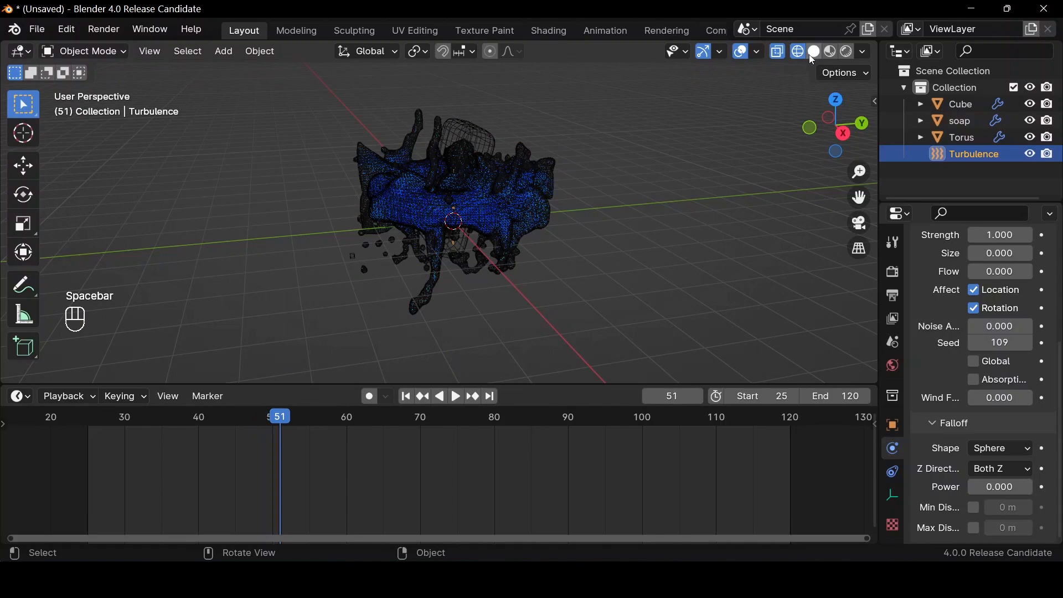
{"action": "left_click", "coordinate": [810, 55]}
{"action": "mouse_move", "coordinate": [818, 113]}
{"action": "left_mouse_down"}
{"action": "mouse_move", "coordinate": [778, 125]}
{"action": "mouse_move", "coordinate": [828, 114]}
{"action": "left_mouse_up"}
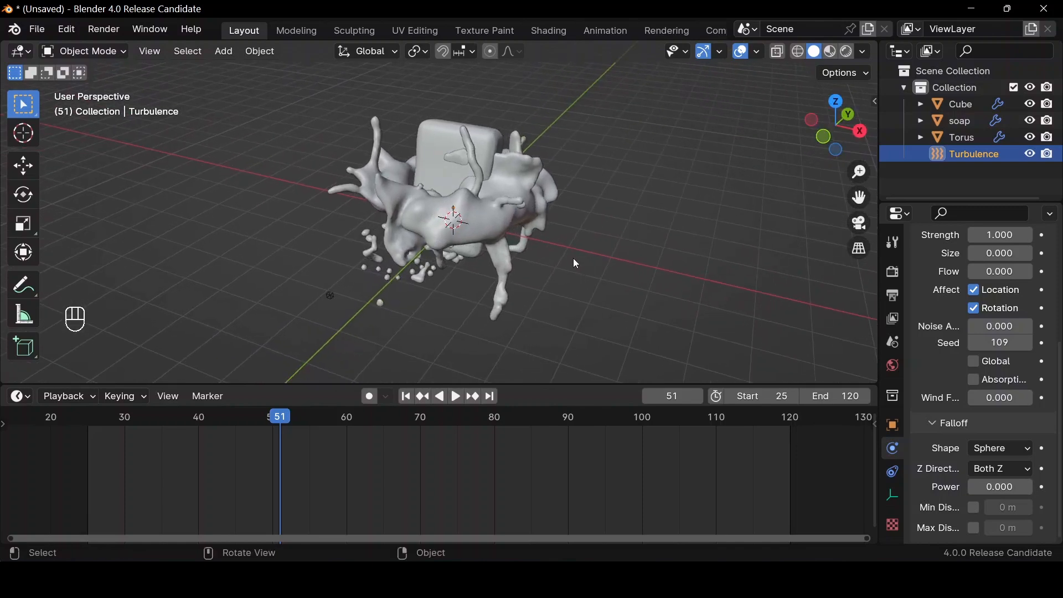
Set the fluid domain's resolution divisions to 64
{"action": "left_click", "coordinate": [490, 212]}
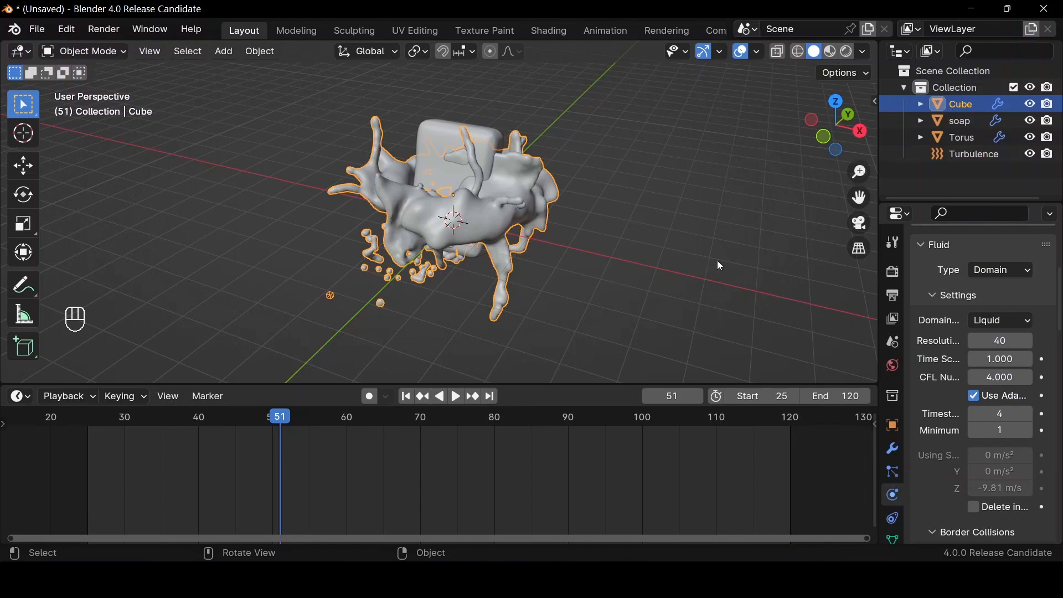
{"action": "left_click", "coordinate": [997, 339]}
{"action": "type", "text": "64"}
{"action": "key", "text": "Return"}
Set the domain mesh's upres factor to 4 and both its positive and negative smoothing to 3
{"action": "scroll", "coordinate": [991, 360], "scroll_direction": "down", "scroll_amount": 10}
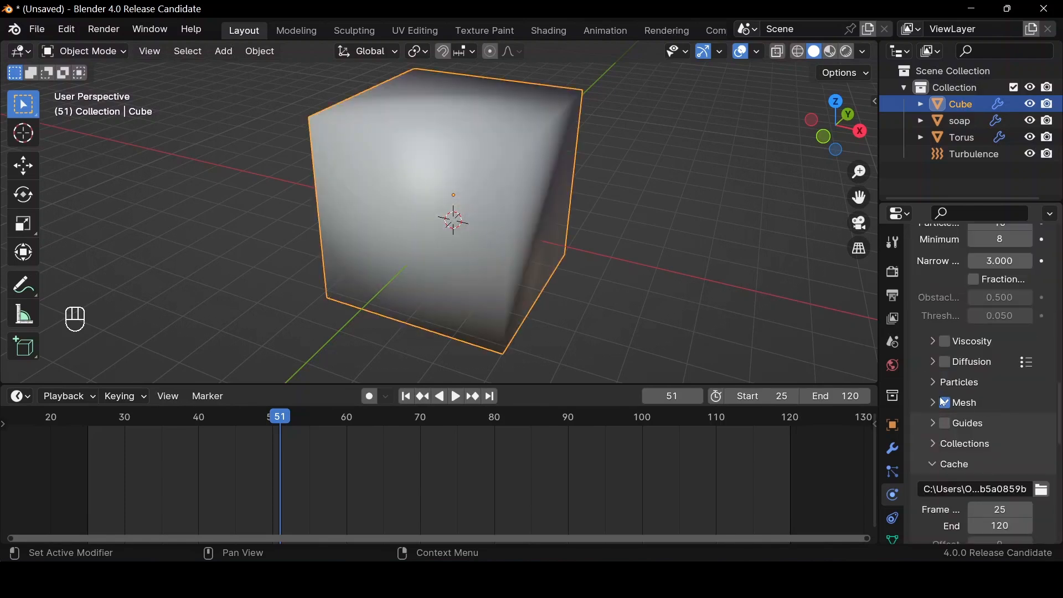
{"action": "left_click", "coordinate": [932, 404]}
{"action": "left_click", "coordinate": [1000, 425]}
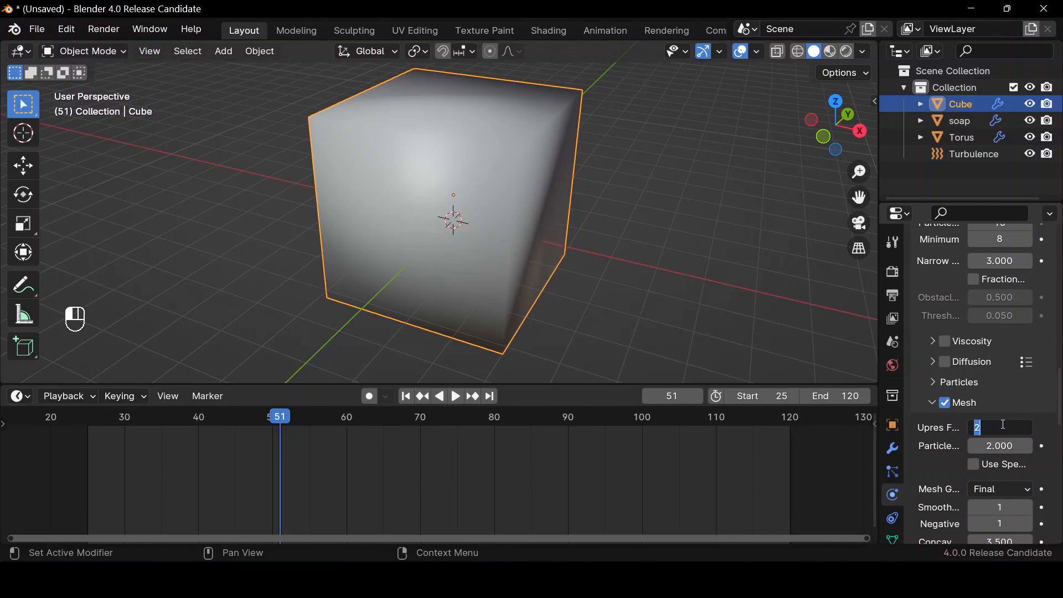
{"action": "type", "text": "4"}
{"action": "key", "text": "Return"}
{"action": "scroll", "coordinate": [991, 442], "scroll_direction": "down", "scroll_amount": 3}
{"action": "left_click_drag", "start_coordinate": [991, 441], "coordinate": [990, 457]}
{"action": "type", "text": "3"}
{"action": "key", "text": "Return"}
{"action": "scroll", "coordinate": [992, 433], "scroll_direction": "down", "scroll_amount": 15}
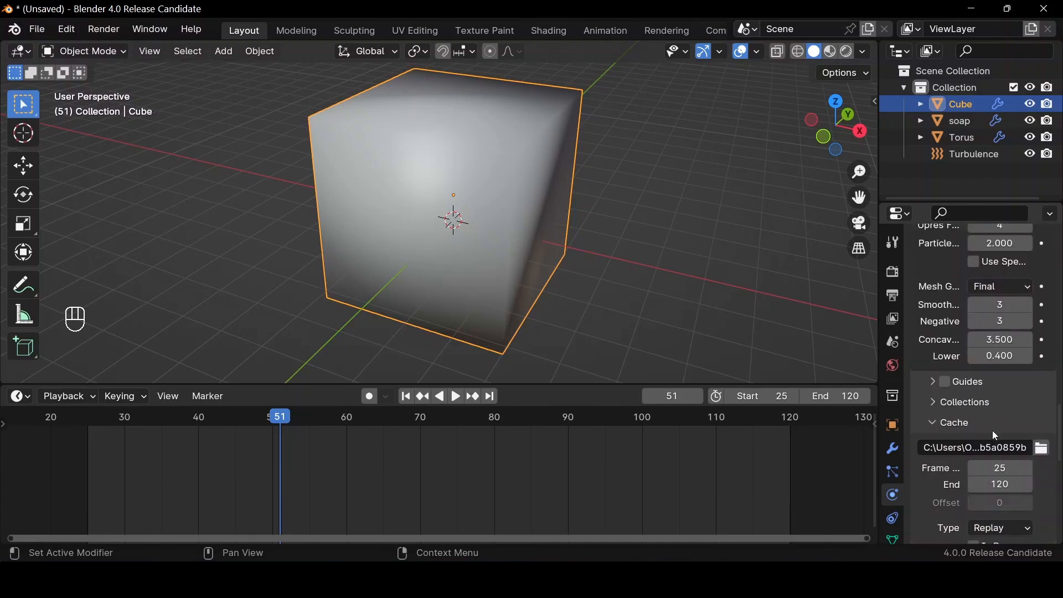
Return to the first frame and set the fluid domain's cache type to All
{"action": "scroll", "coordinate": [992, 423], "scroll_direction": "up", "scroll_amount": 3}
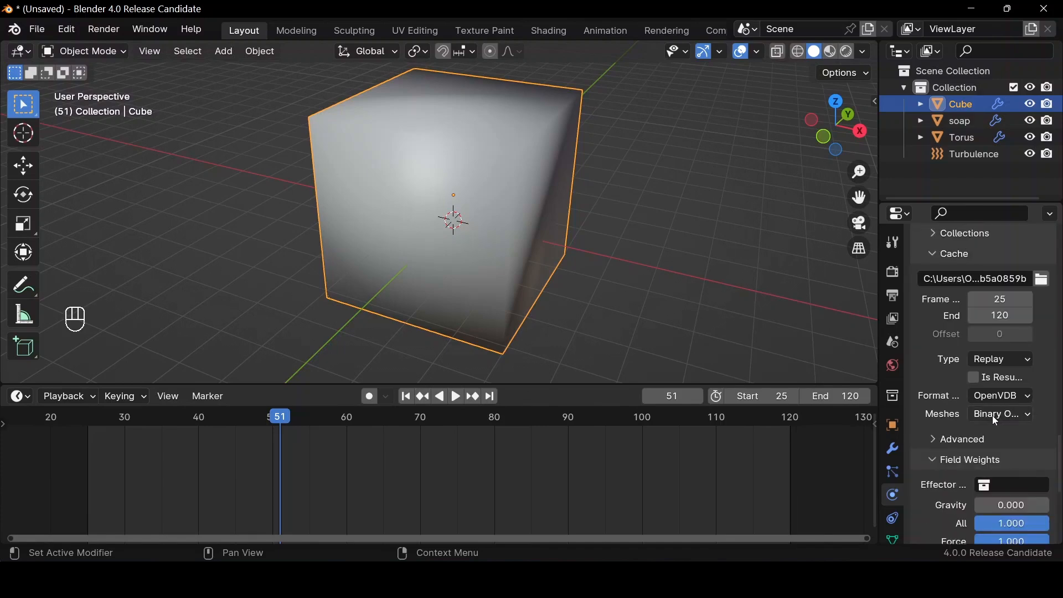
{"action": "left_click", "coordinate": [406, 396]}
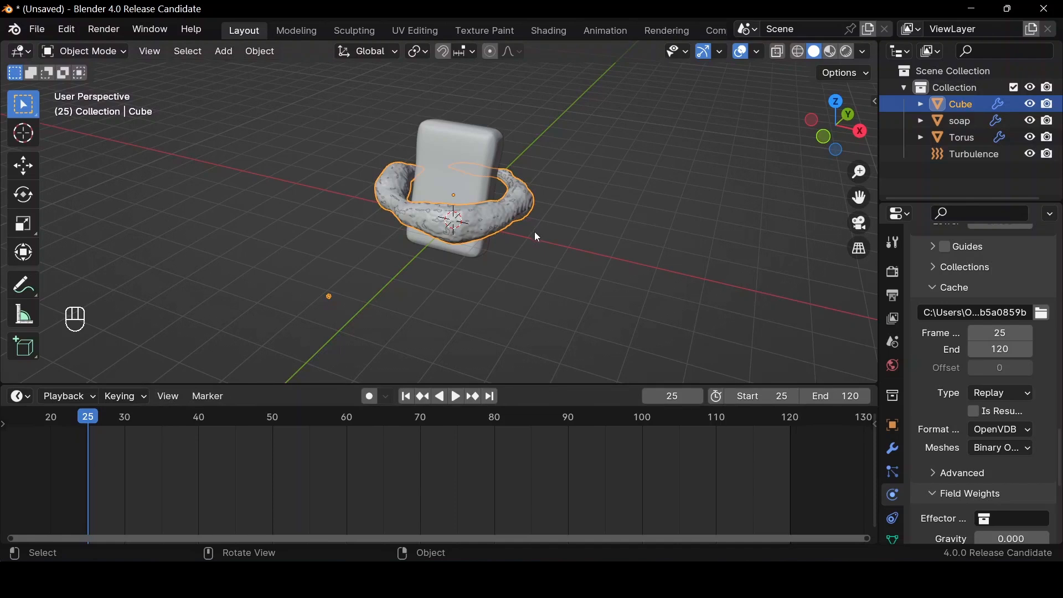
{"action": "left_click", "coordinate": [994, 393]}
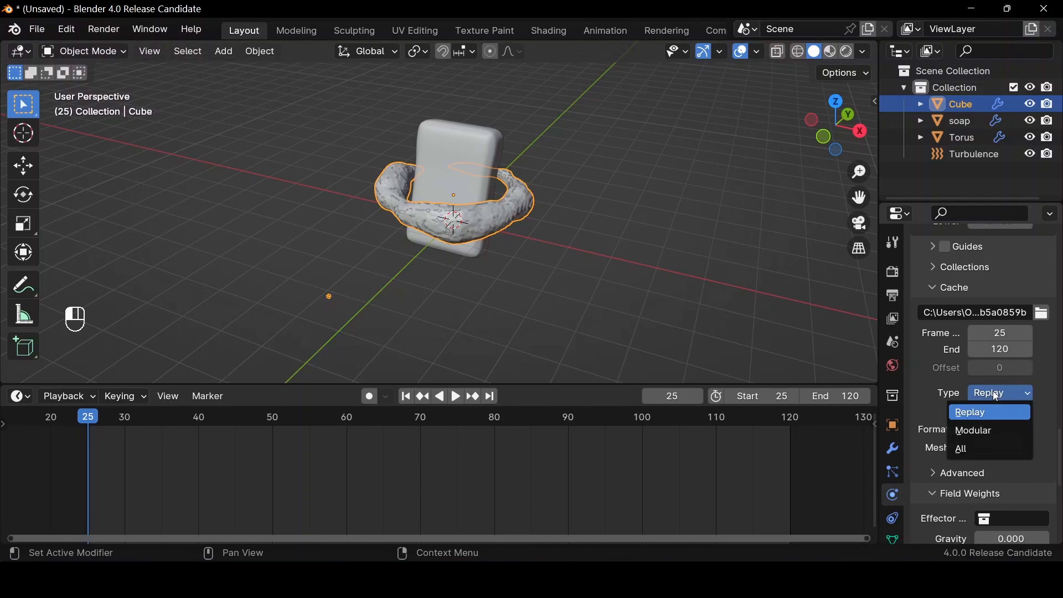
{"action": "left_click", "coordinate": [973, 448]}
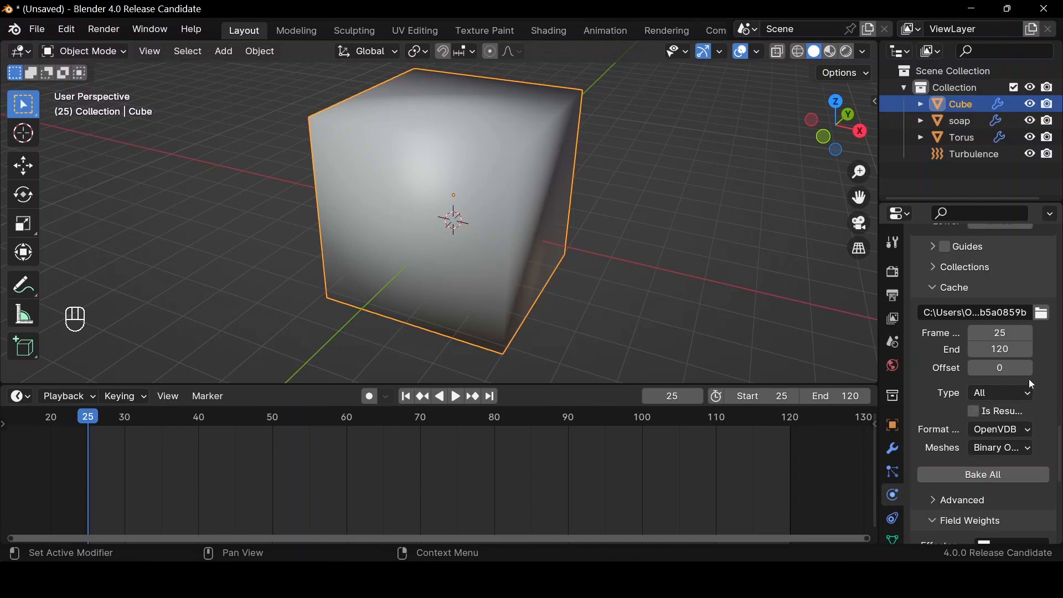
Check the cache folder location without changing it and bake the entire fluid simulation
{"action": "left_click", "coordinate": [1042, 314]}
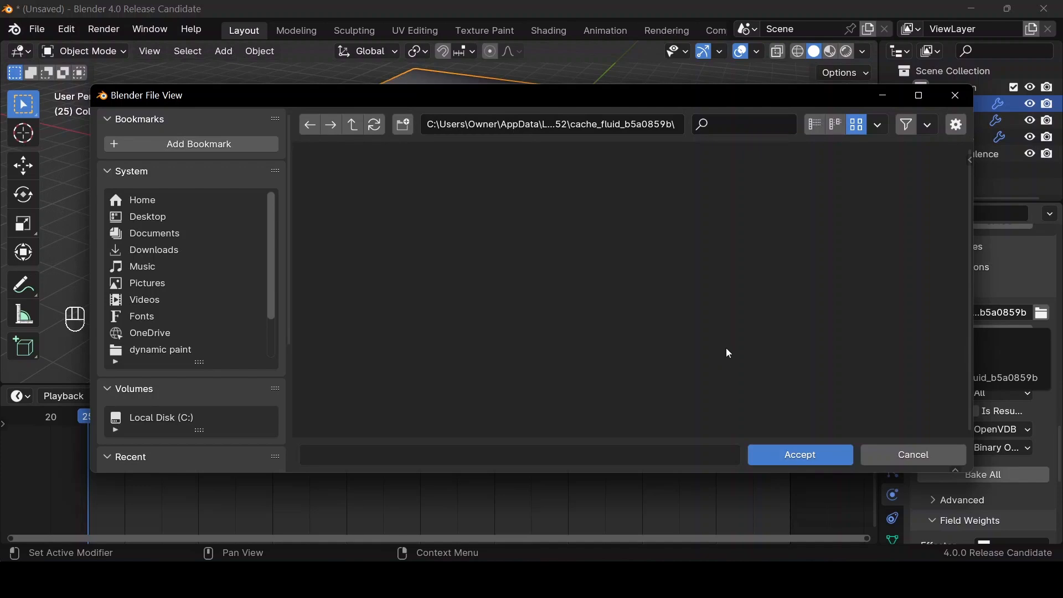
{"action": "left_click", "coordinate": [889, 457]}
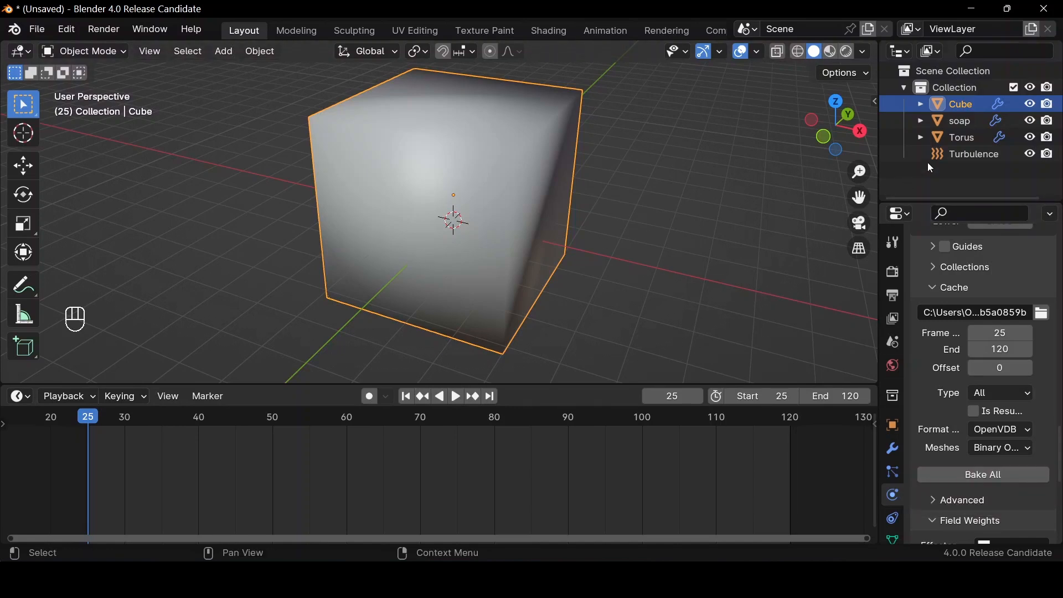
{"action": "left_click", "coordinate": [977, 480]}
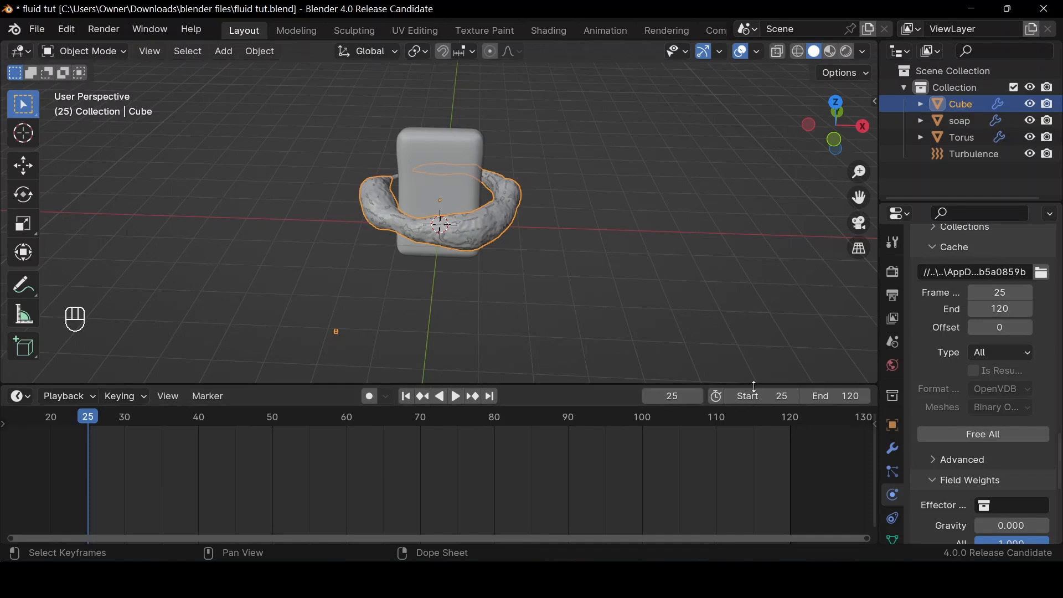
Play the baked simulation to frame 35 and set the scene's start frame to 35
{"action": "key", "text": "space"}
{"action": "key", "text": "space"}
{"action": "key", "text": "space"}
{"action": "key", "text": "space"}
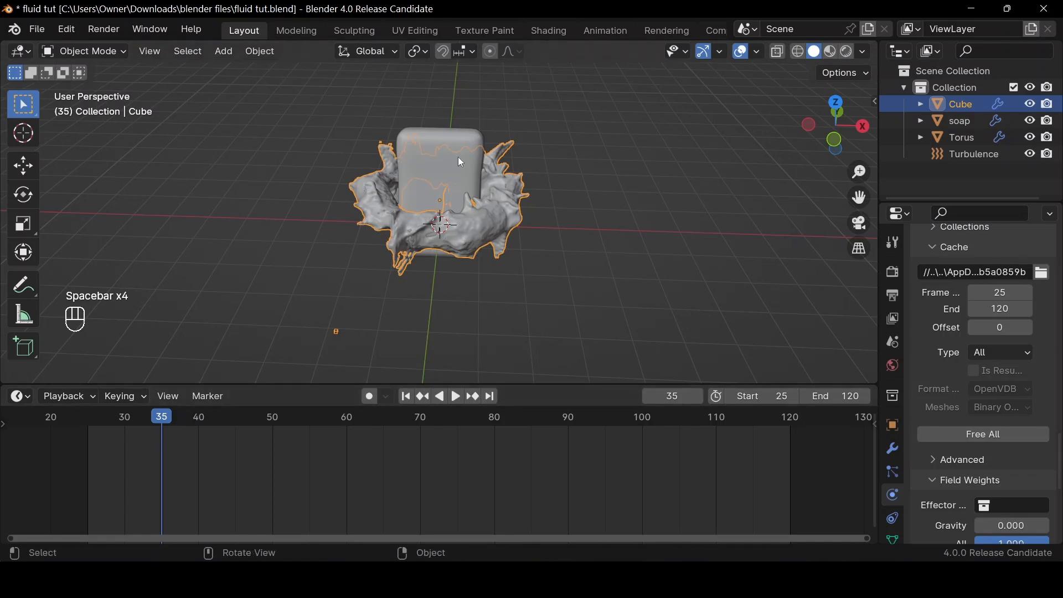
{"action": "left_click", "coordinate": [779, 398]}
{"action": "type", "text": "35"}
{"action": "key", "text": "Return"}
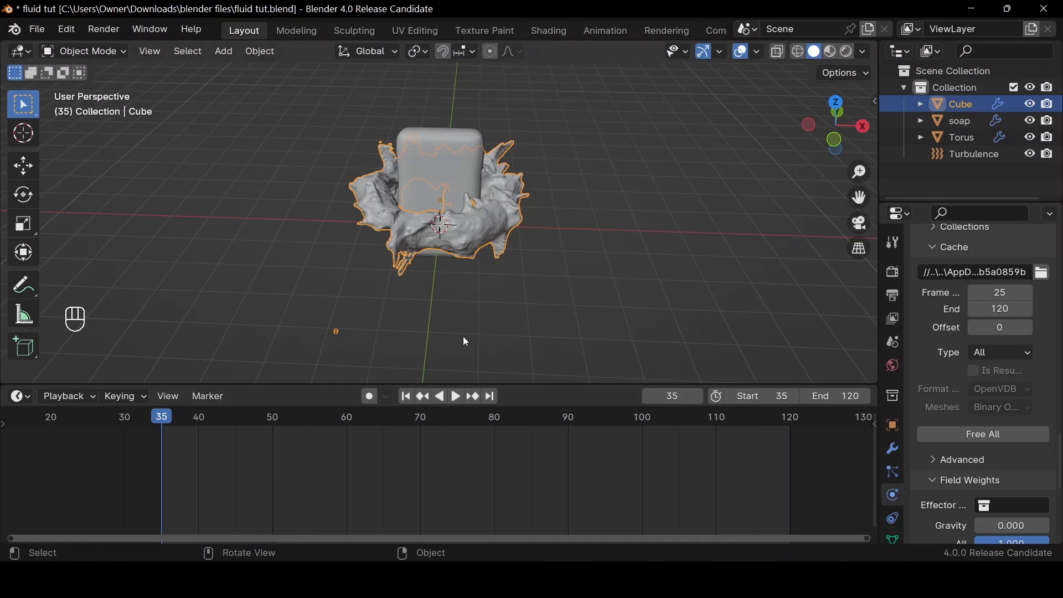
Replay the animation from its new start, stop at frame 40 and save the file
{"action": "key", "text": "space"}
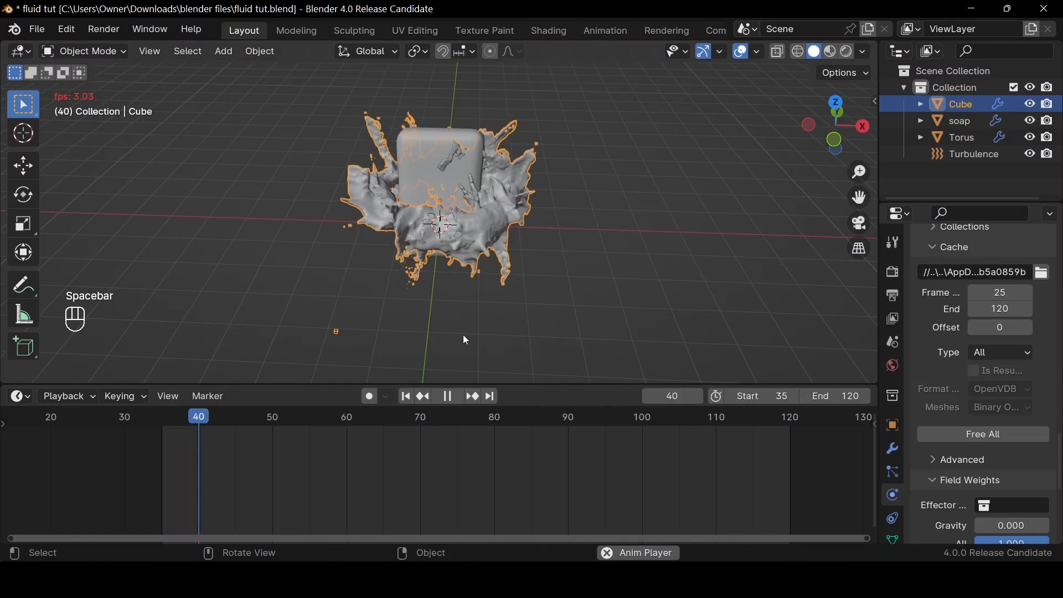
{"action": "left_click", "coordinate": [406, 397]}
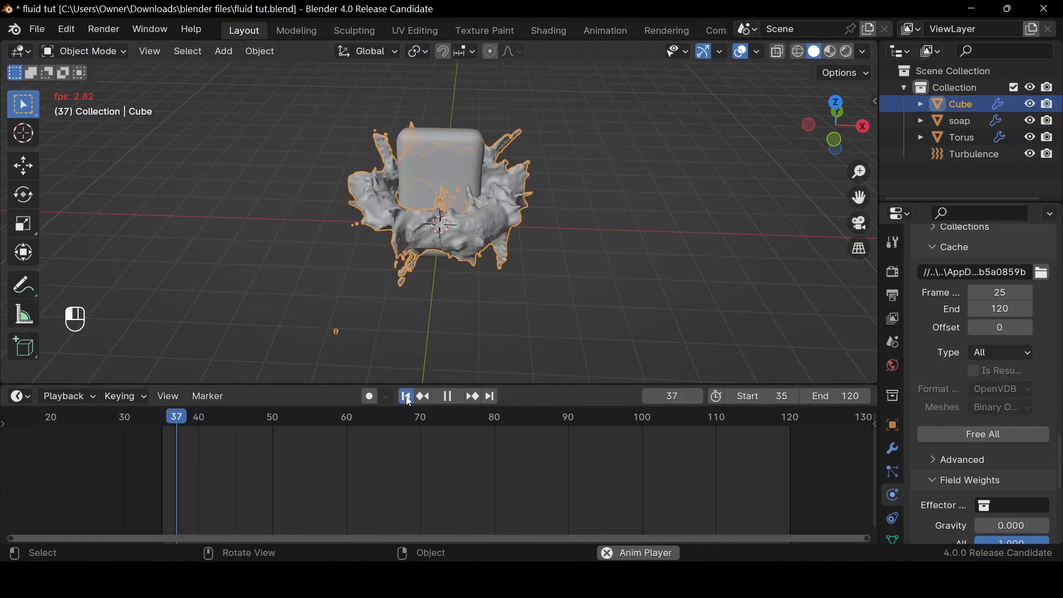
{"action": "key", "text": "space"}
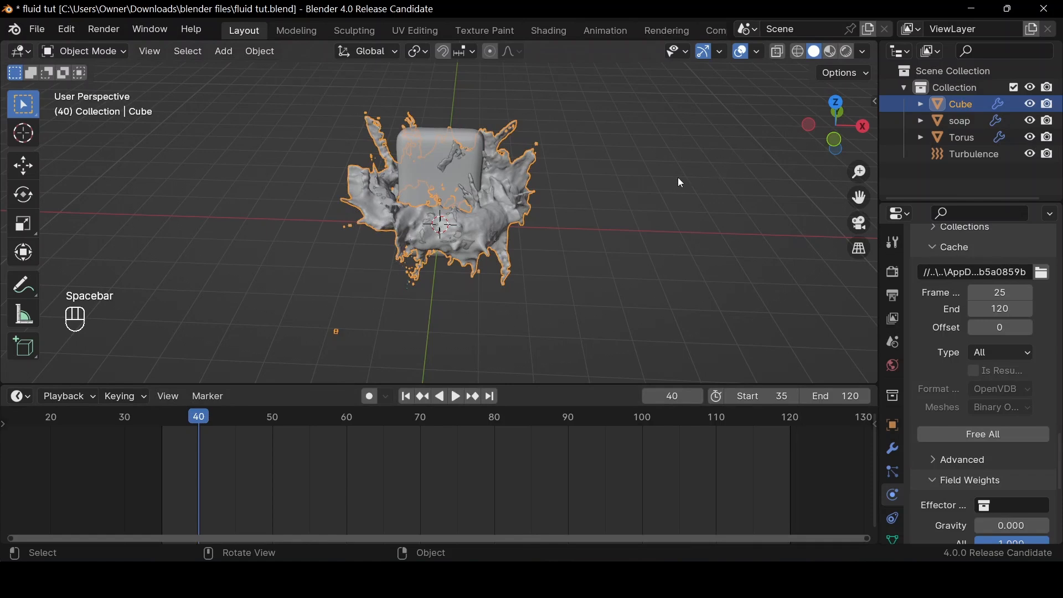
{"action": "key", "text": "ctrl"}
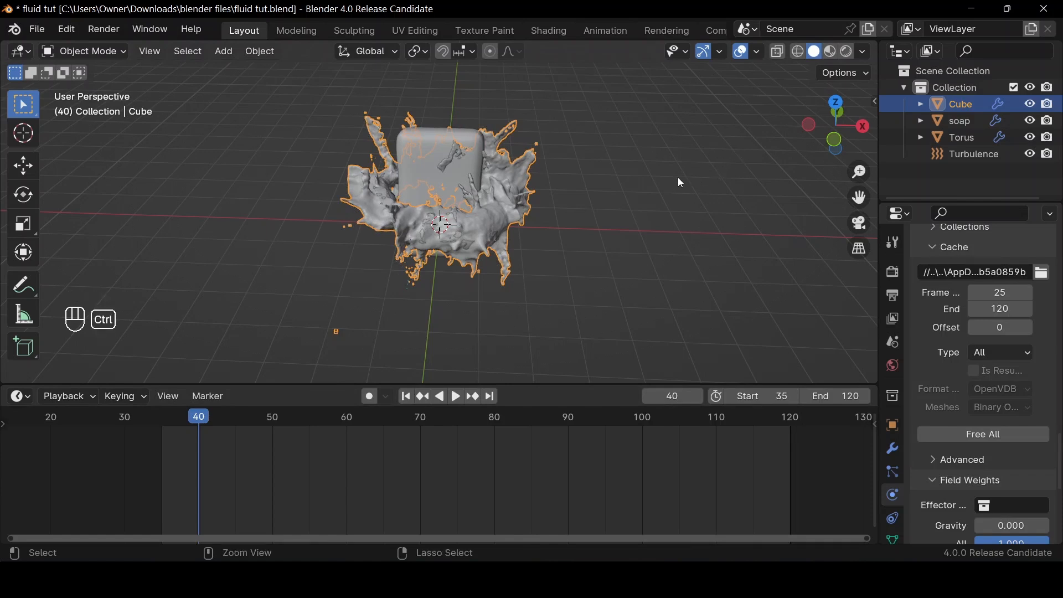
{"action": "key", "text": "ctrl+s"}
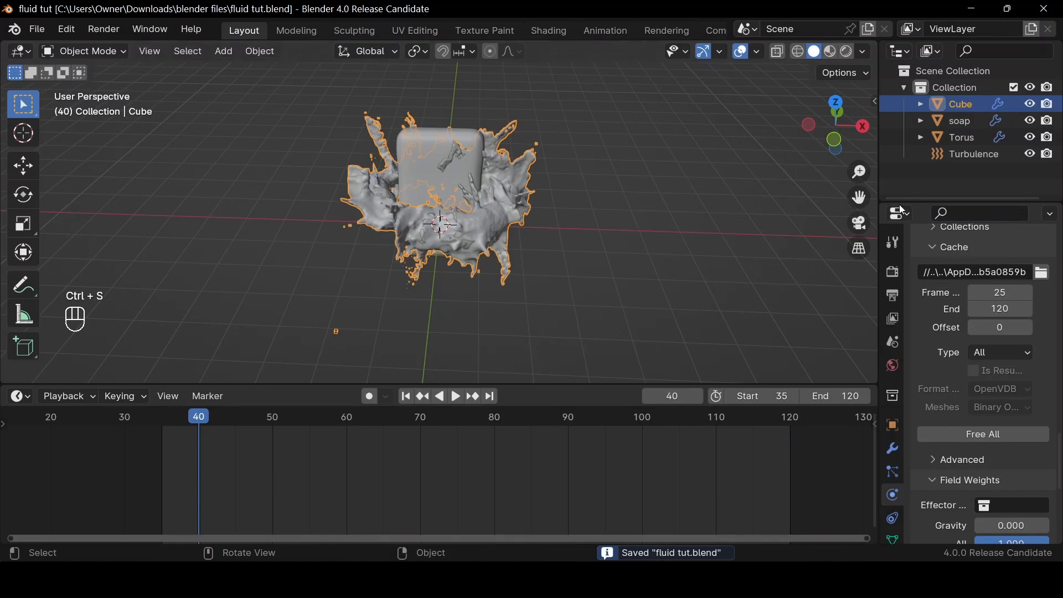
Delete the Torus inflow object from the scene
{"action": "scroll", "coordinate": [747, 331], "scroll_direction": "up", "scroll_amount": 4}
{"action": "scroll", "coordinate": [742, 327], "scroll_direction": "down", "scroll_amount": 3}
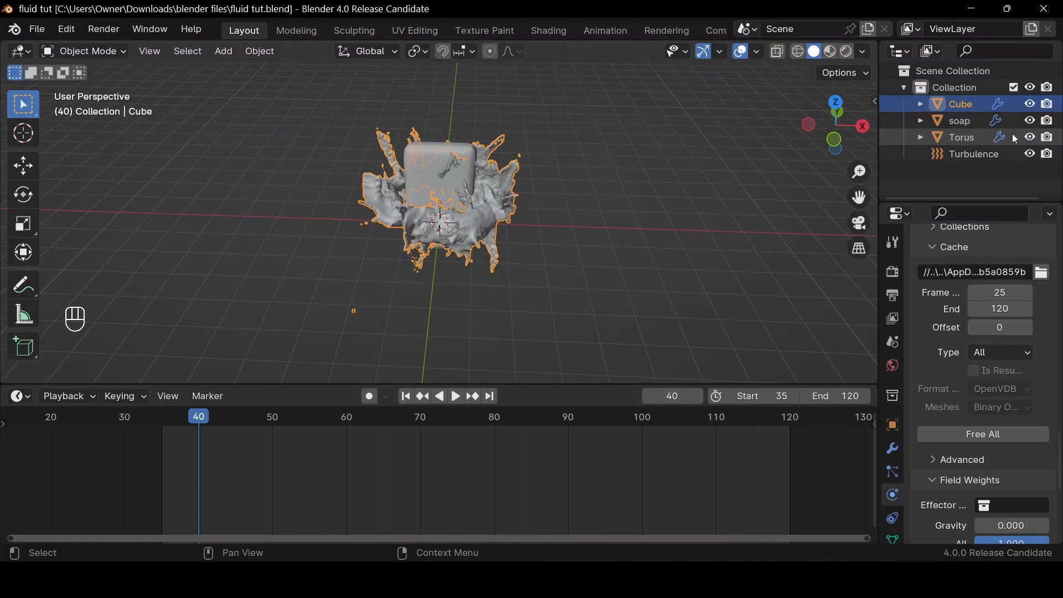
{"action": "left_click", "coordinate": [957, 137]}
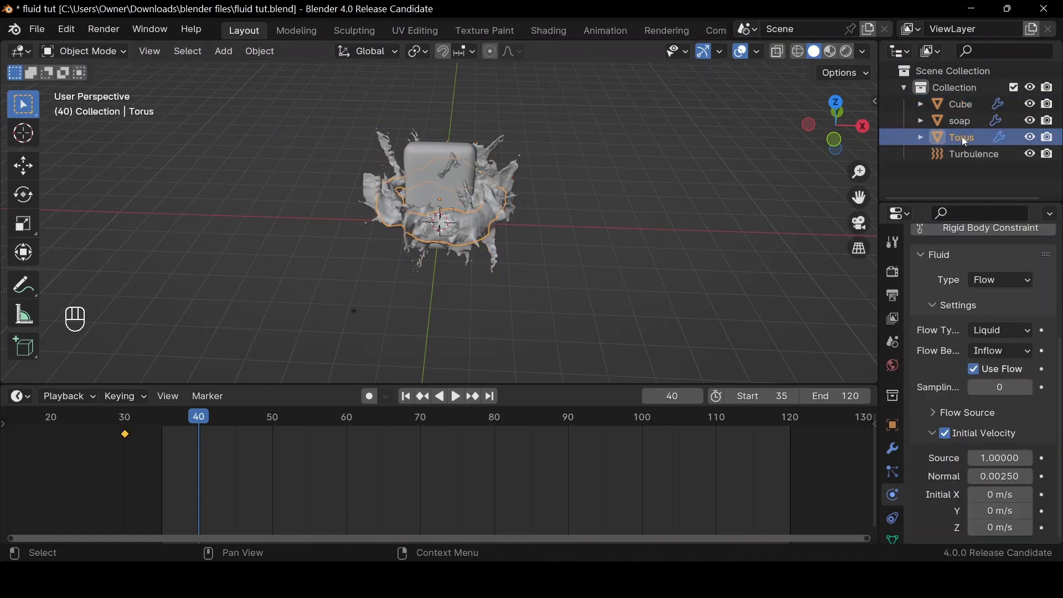
{"action": "key", "text": "Delete"}
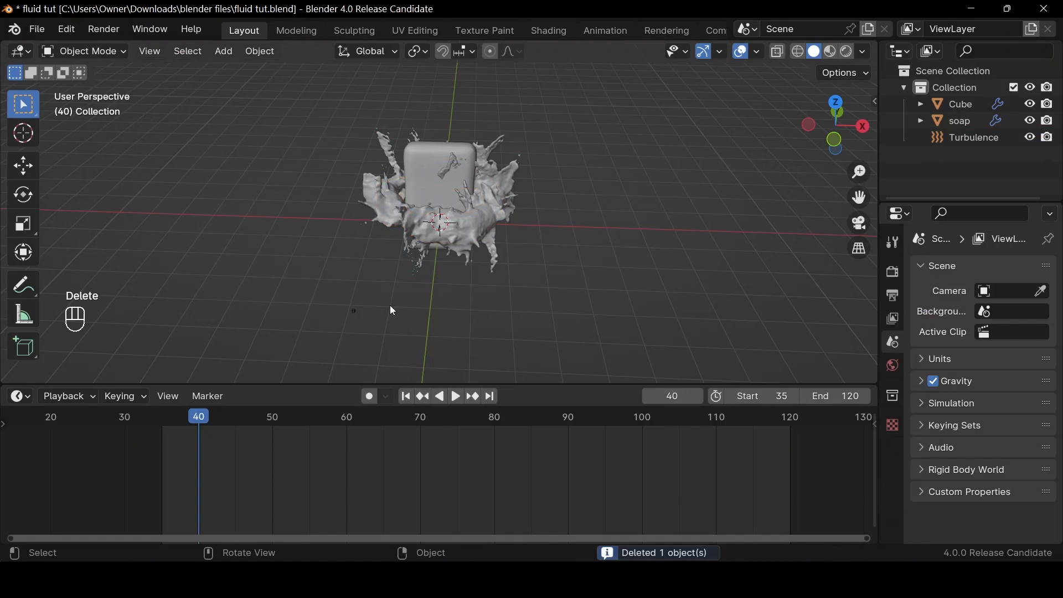
Replay the baked splash from the first frame without the torus and examine it from a different angle
{"action": "left_click", "coordinate": [407, 397]}
{"action": "key", "text": "space"}
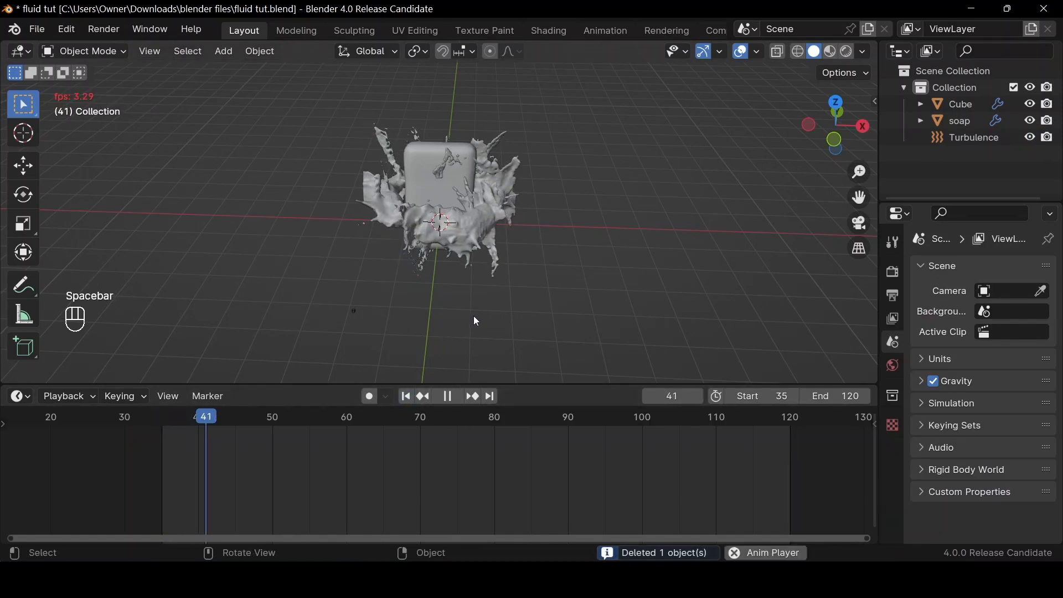
{"action": "key", "text": "space"}
{"action": "left_click_drag", "start_coordinate": [824, 152], "coordinate": [513, 239]}
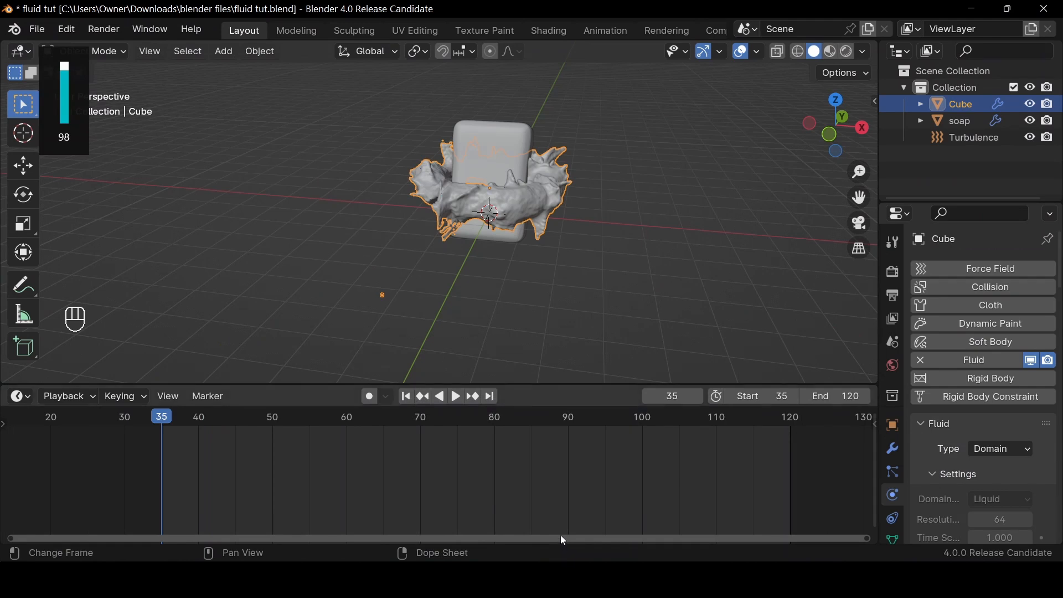
Frame the soap and splash in front orthographic view and add a camera at the world origin
{"action": "left_click", "coordinate": [829, 136]}
{"action": "scroll", "coordinate": [705, 175], "scroll_direction": "up", "scroll_amount": 1}
{"action": "left_click_drag", "start_coordinate": [860, 197], "coordinate": [806, 274]}
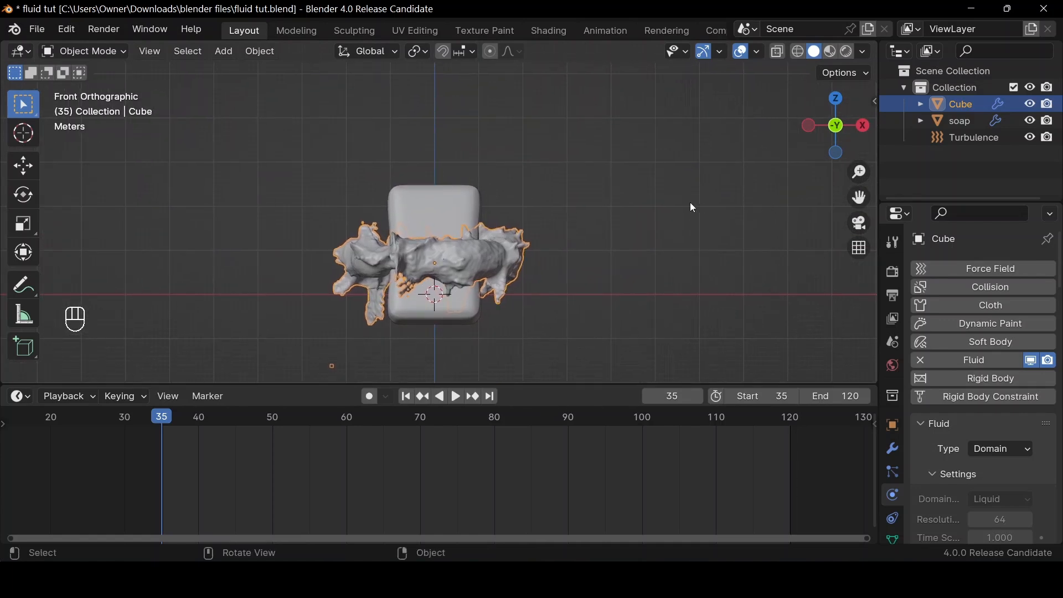
{"action": "key", "text": "shift+a"}
{"action": "type", "text": "ca"}
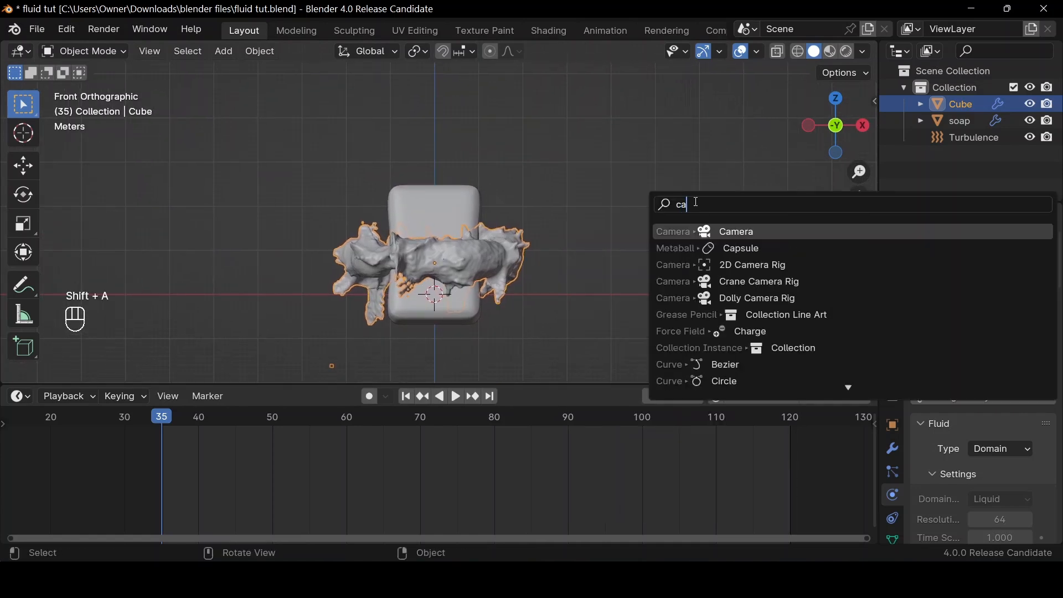
{"action": "key", "text": "Return"}
{"action": "key", "text": "ctrl"}
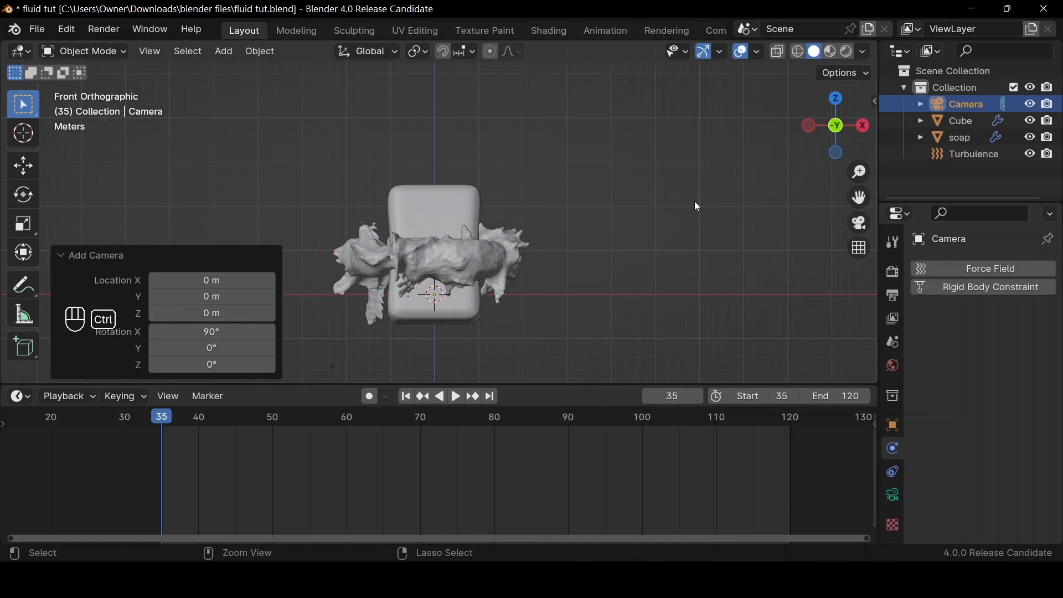
Align the camera to the front view and move it about 0.82 m down and 0.05 m sideways to centre the soap
{"action": "key", "text": "ctrl+alt+KP_0"}
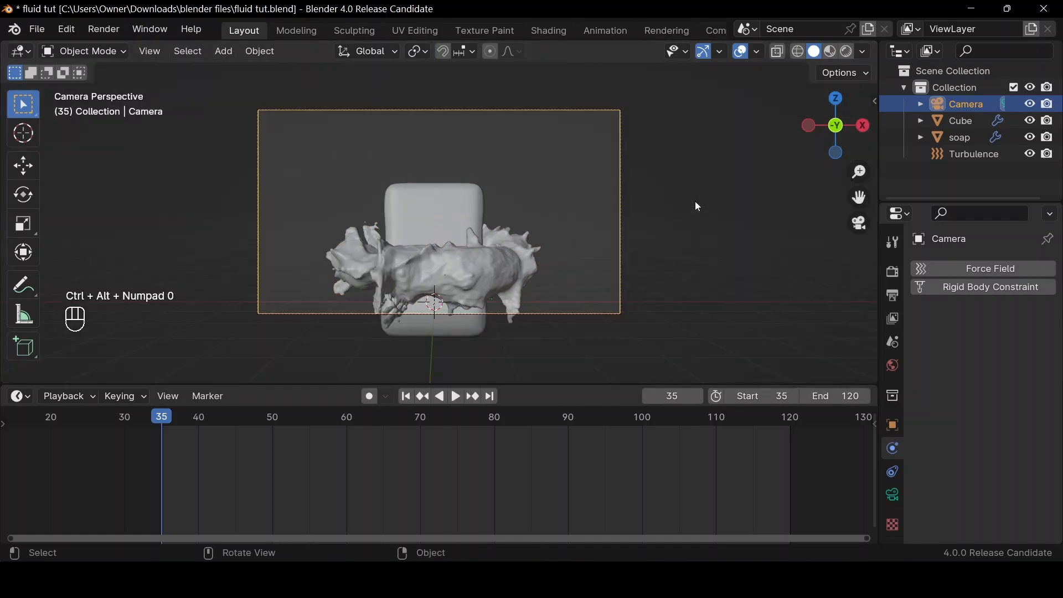
{"action": "key", "text": "g"}
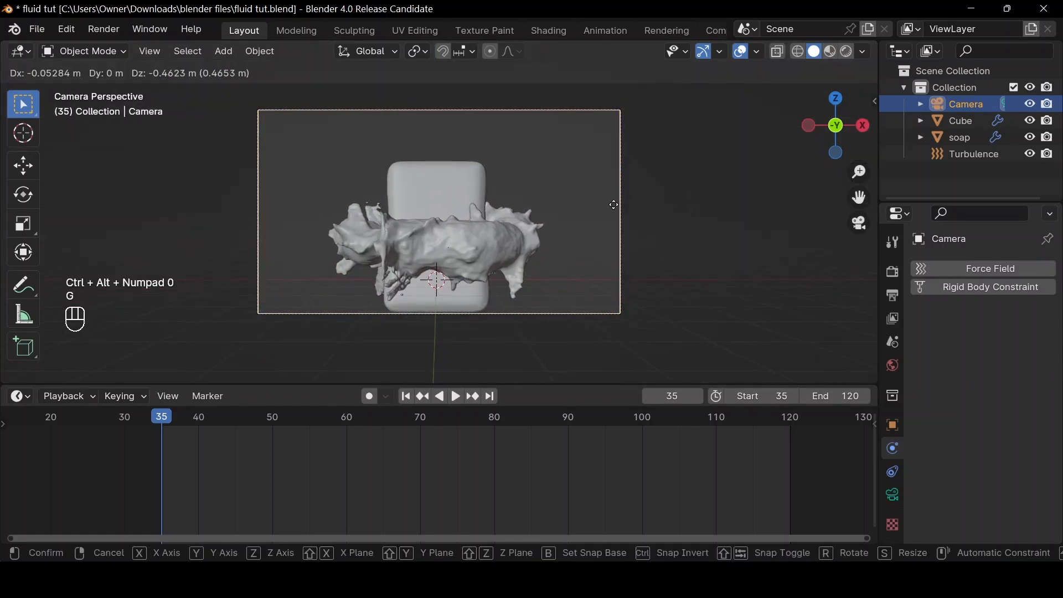
{"action": "left_click", "coordinate": [613, 230]}
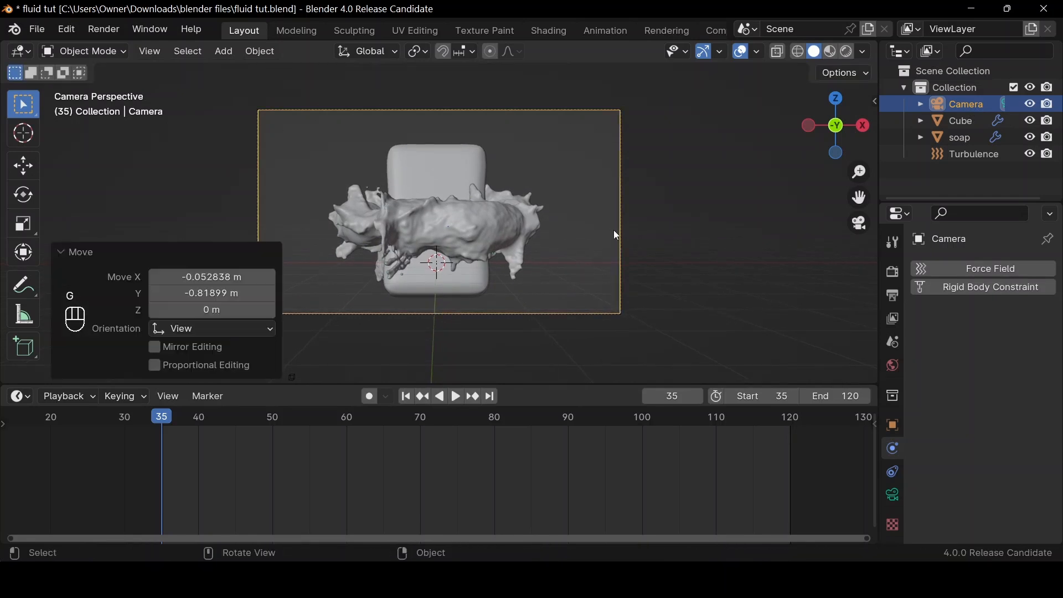
{"action": "scroll", "coordinate": [613, 228], "scroll_direction": "down", "scroll_amount": 1}
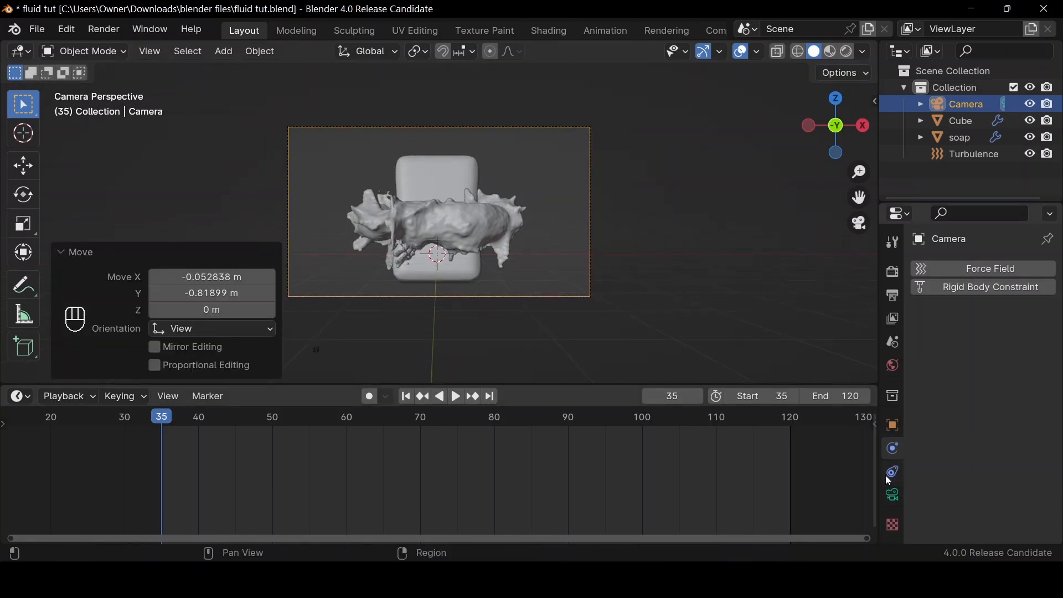
Set the camera's focal length to 80 mm
{"action": "left_click", "coordinate": [893, 494]}
{"action": "left_click", "coordinate": [1000, 348]}
{"action": "type", "text": "80"}
{"action": "key", "text": "Return"}
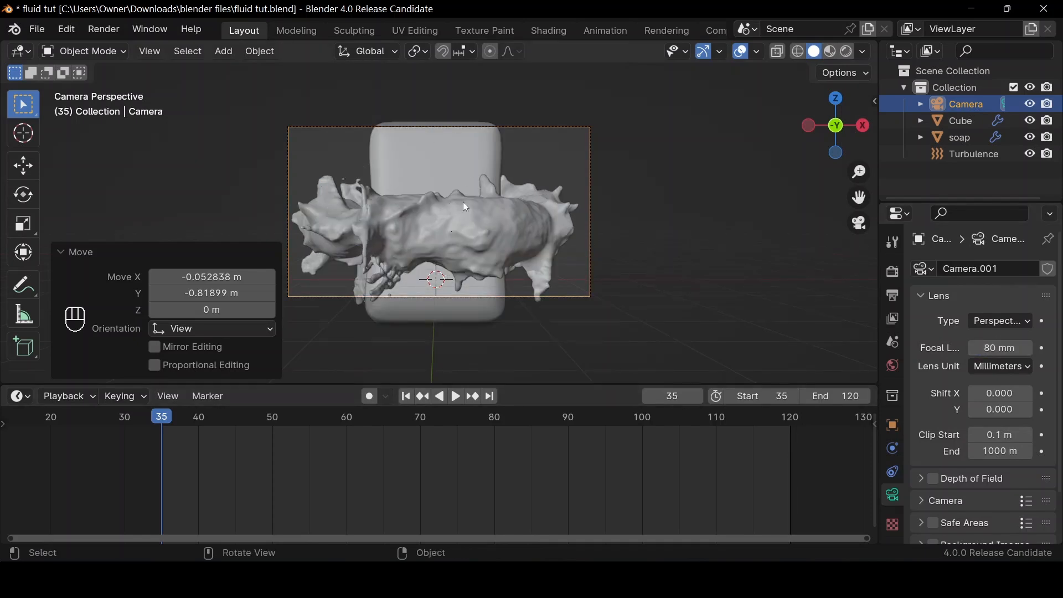
Move the camera back about 7 m along its local Z axis so the soap and splash fit inside the frame
{"action": "key", "text": "g"}
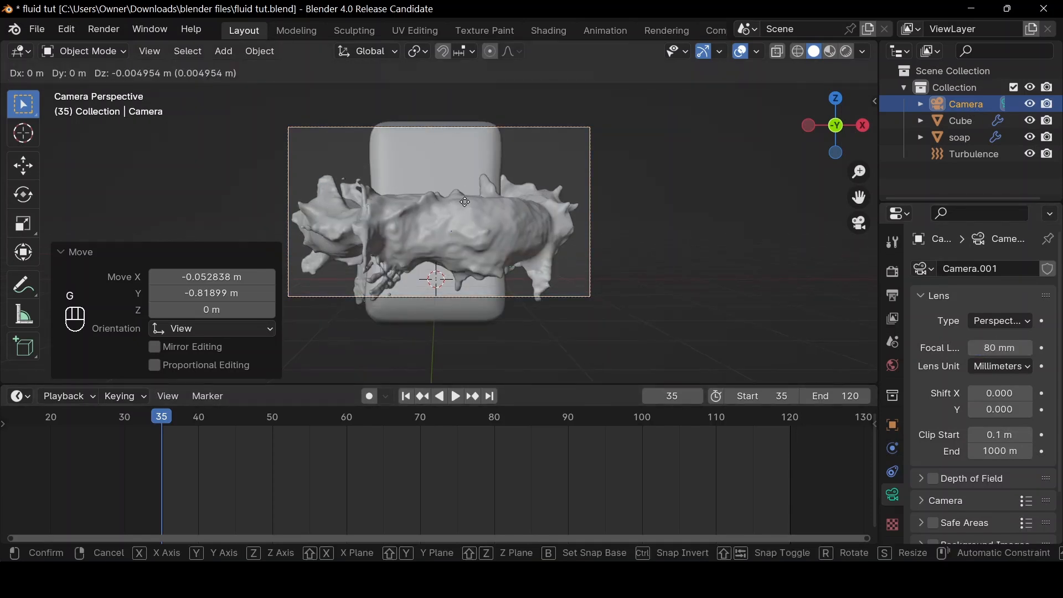
{"action": "key", "text": "z"}
{"action": "key", "text": "z"}
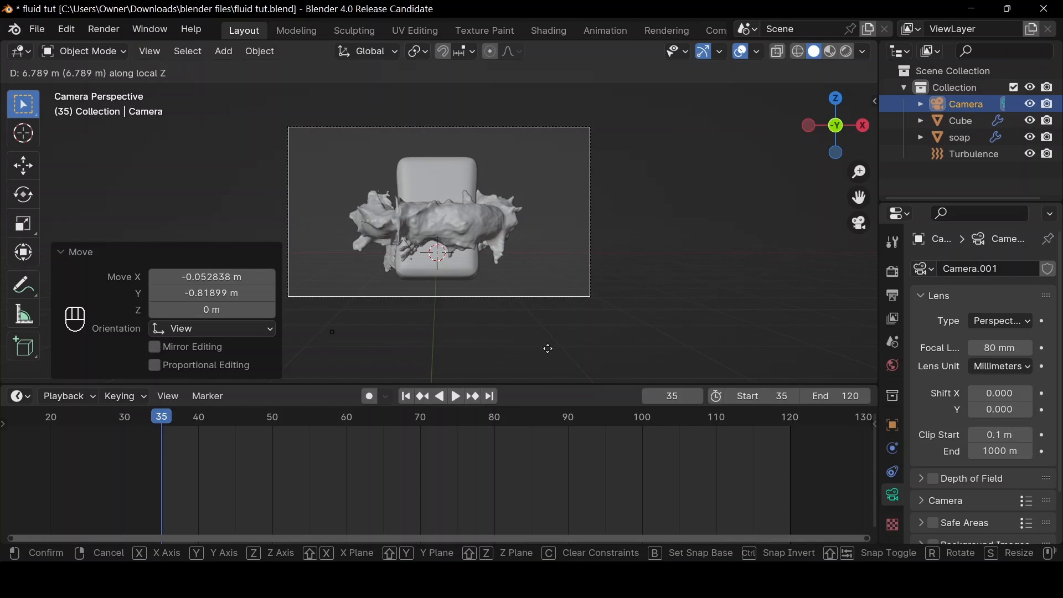
{"action": "left_click", "coordinate": [561, 363]}
Add a 2 m mesh plane at the world origin
{"action": "left_click_drag", "start_coordinate": [825, 128], "coordinate": [786, 146]}
{"action": "key", "text": "a"}
{"action": "scroll", "coordinate": [821, 132], "scroll_direction": "down", "scroll_amount": 5}
{"action": "left_click", "coordinate": [624, 175]}
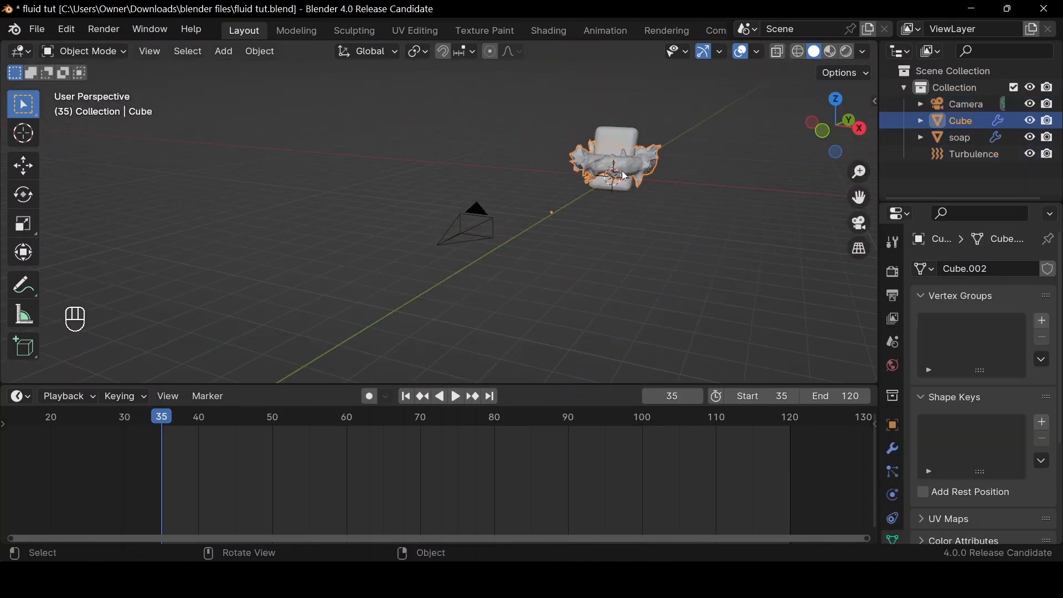
{"action": "key", "text": "shift+a"}
{"action": "mouse_move", "coordinate": [633, 165]}
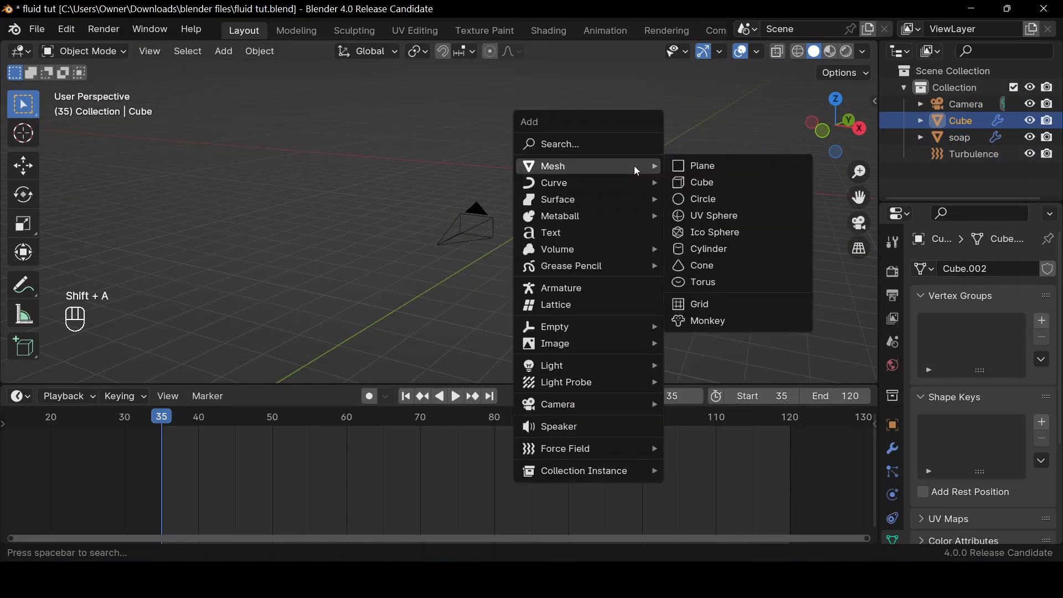
{"action": "left_click", "coordinate": [683, 165]}
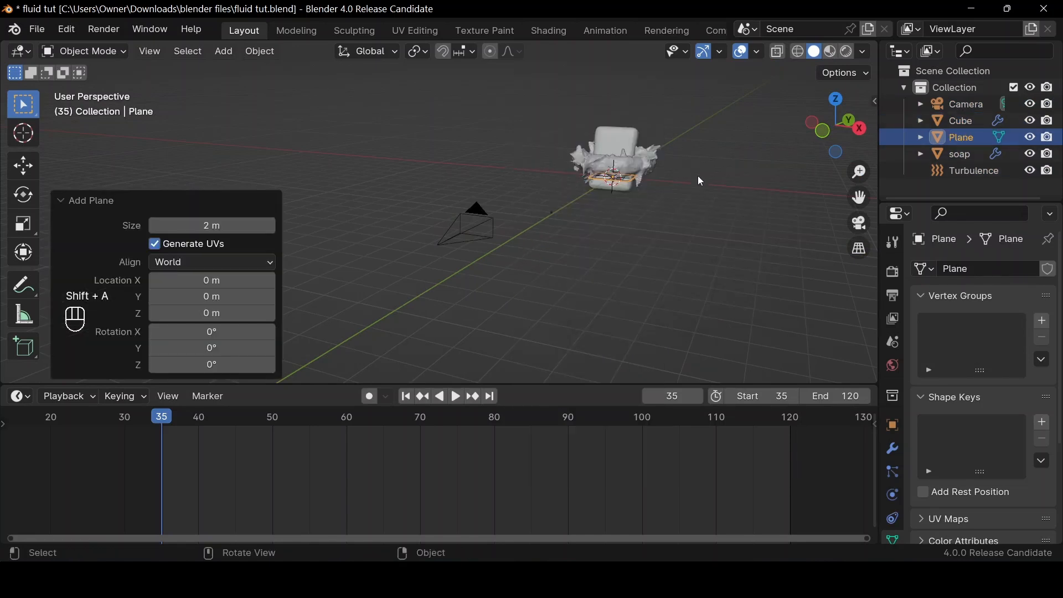
Lower the plane about 1.32 m along the Z axis so it sits beneath the soap in the camera view
{"action": "left_click", "coordinate": [859, 223]}
{"action": "left_click", "coordinate": [859, 223]}
{"action": "left_click", "coordinate": [858, 223]}
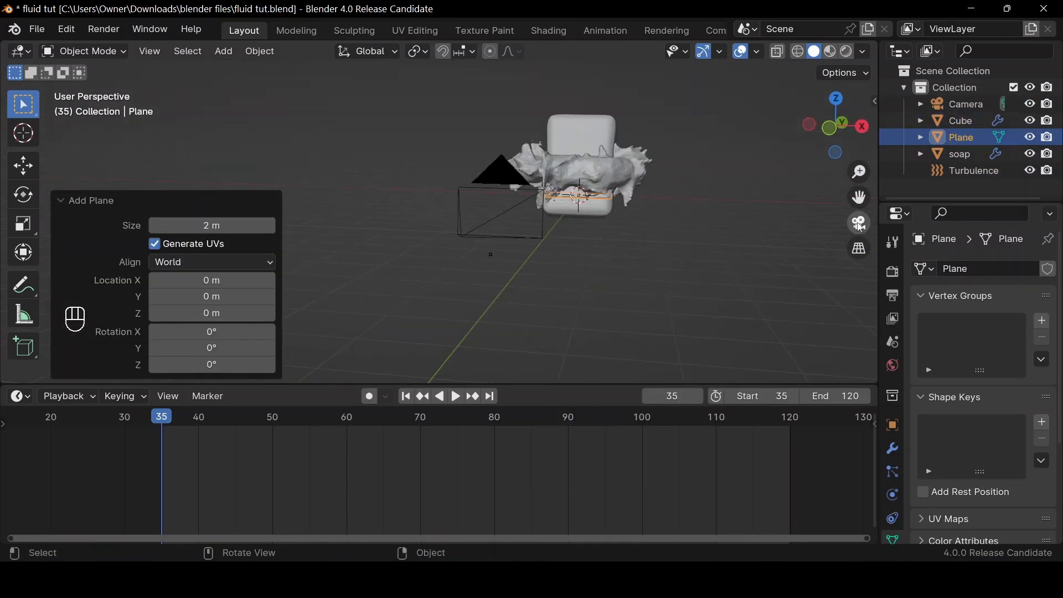
{"action": "key", "text": "g"}
{"action": "key", "text": "z"}
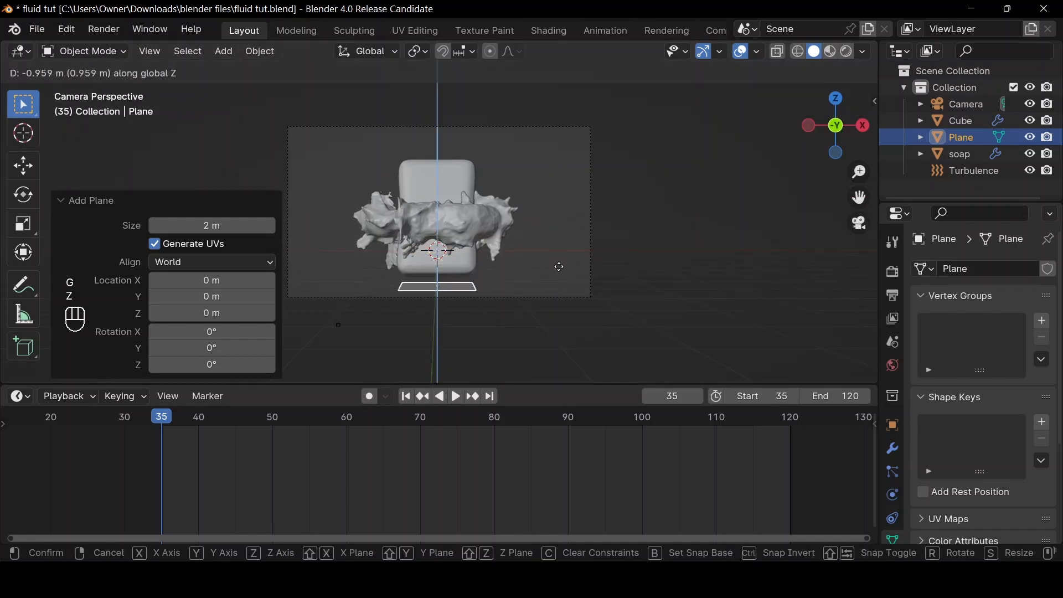
{"action": "left_click", "coordinate": [562, 283]}
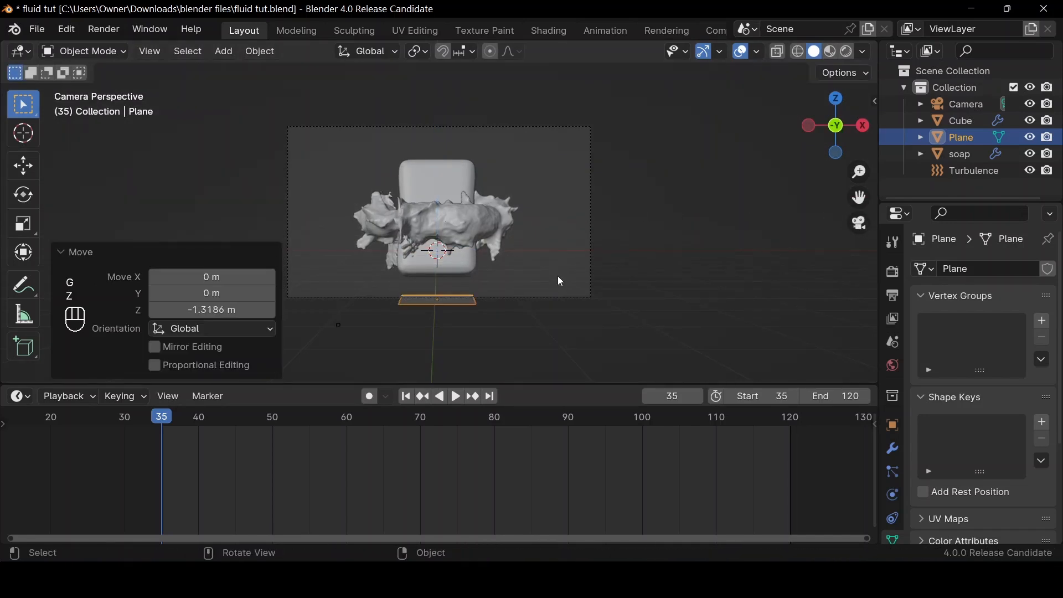
Scale the plane up by a factor of about 8.1 to form a wide floor around the soap
{"action": "mouse_move", "coordinate": [816, 131]}
{"action": "left_mouse_down"}
{"action": "mouse_move", "coordinate": [836, 110]}
{"action": "mouse_move", "coordinate": [833, 119]}
{"action": "left_mouse_up"}
{"action": "key", "text": "s"}
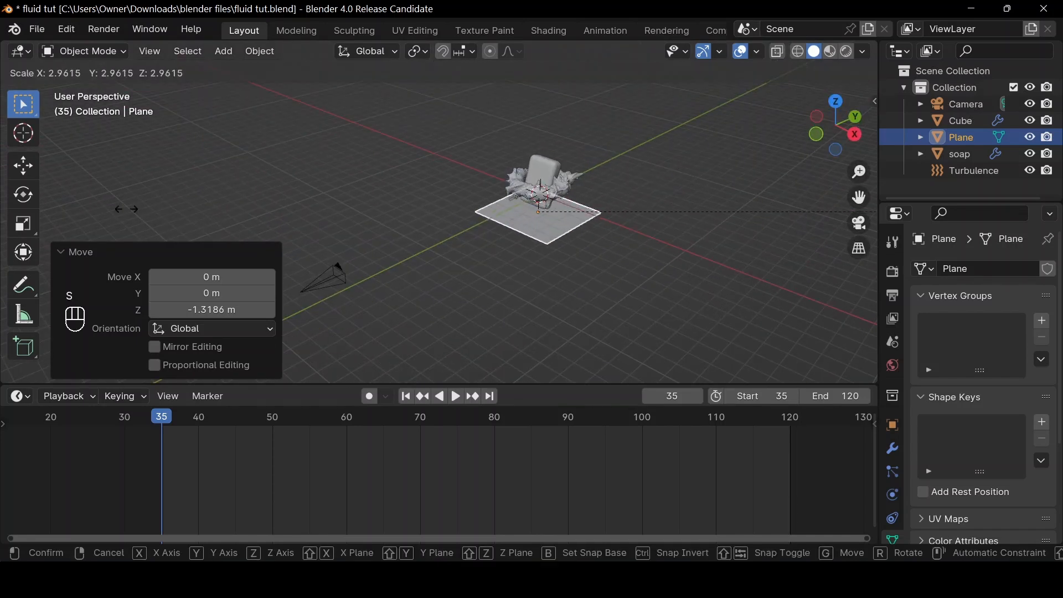
{"action": "left_click", "coordinate": [826, 64]}
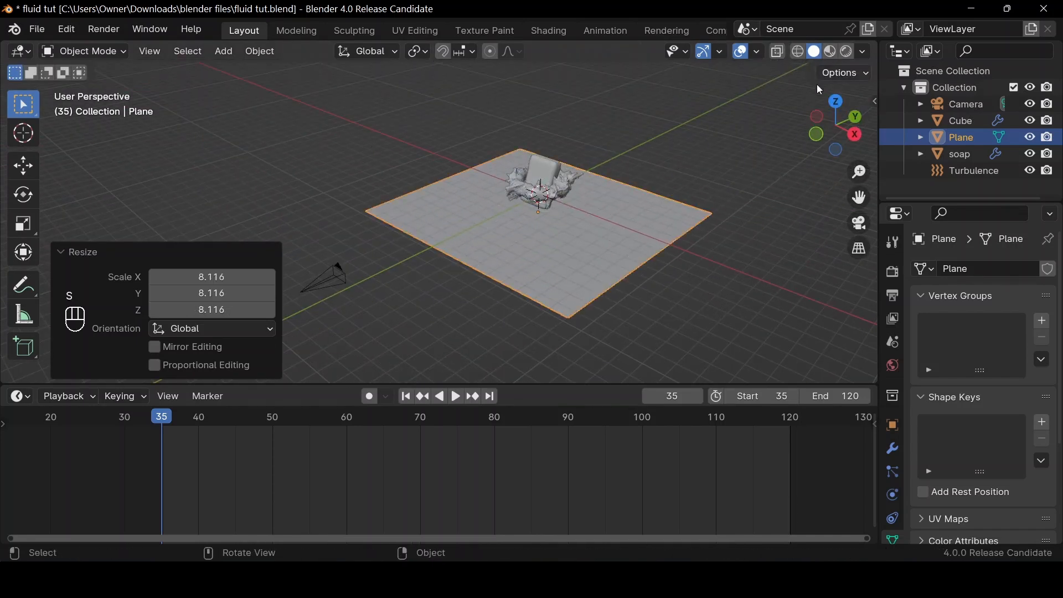
{"action": "left_click", "coordinate": [861, 232]}
Extrude the plane's edge behind the soap straight up along the Z axis to form a tall back wall
{"action": "left_click_drag", "start_coordinate": [817, 147], "coordinate": [721, 132]}
{"action": "key", "text": "Tab"}
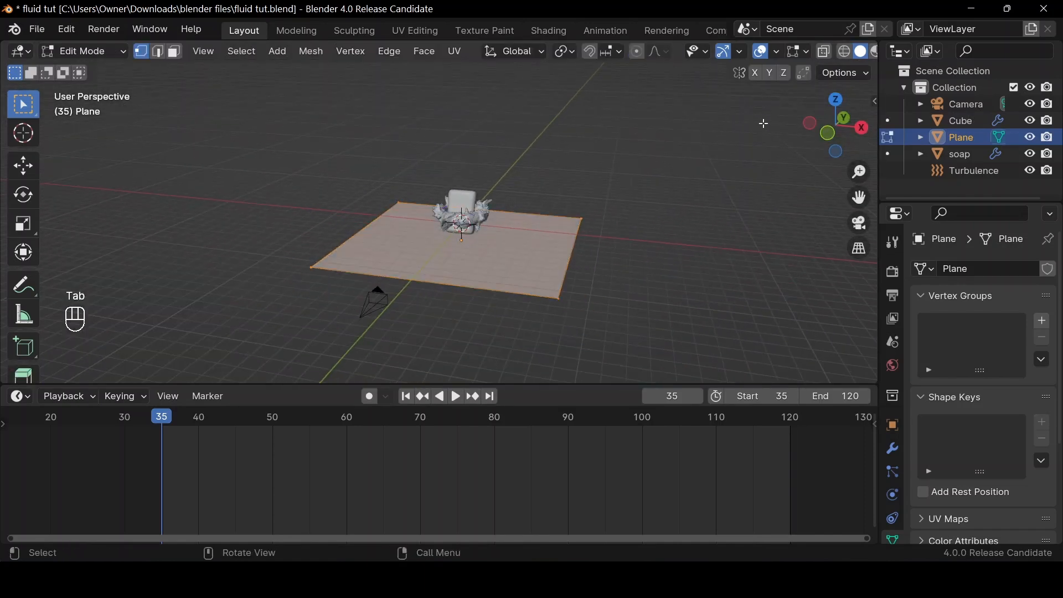
{"action": "mouse_move", "coordinate": [834, 130]}
{"action": "left_mouse_down"}
{"action": "mouse_move", "coordinate": [814, 136]}
{"action": "mouse_move", "coordinate": [827, 138]}
{"action": "left_mouse_up"}
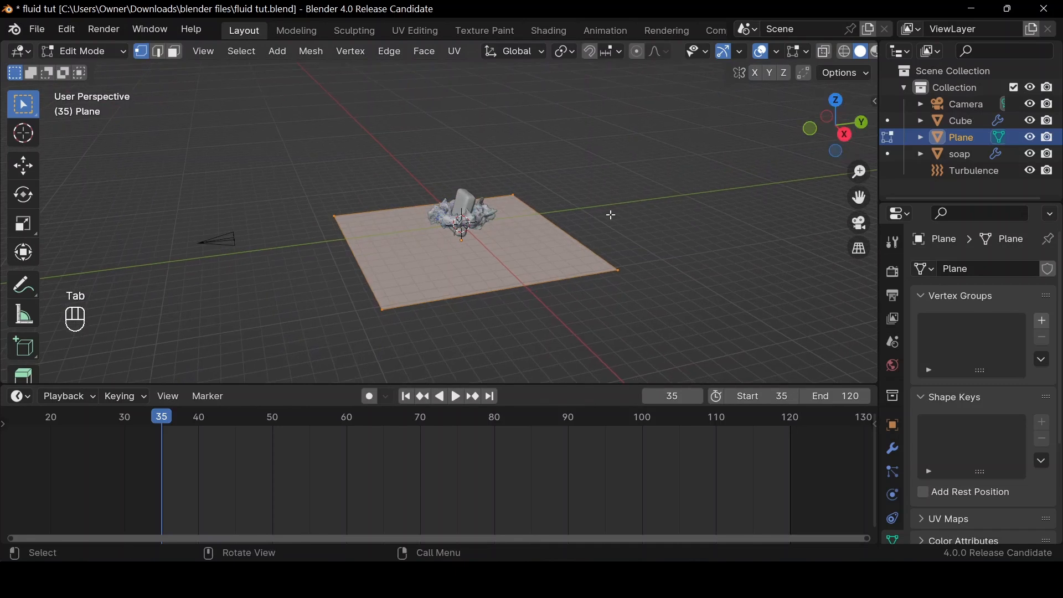
{"action": "key", "text": "3"}
{"action": "key", "text": "2"}
{"action": "left_click", "coordinate": [562, 229]}
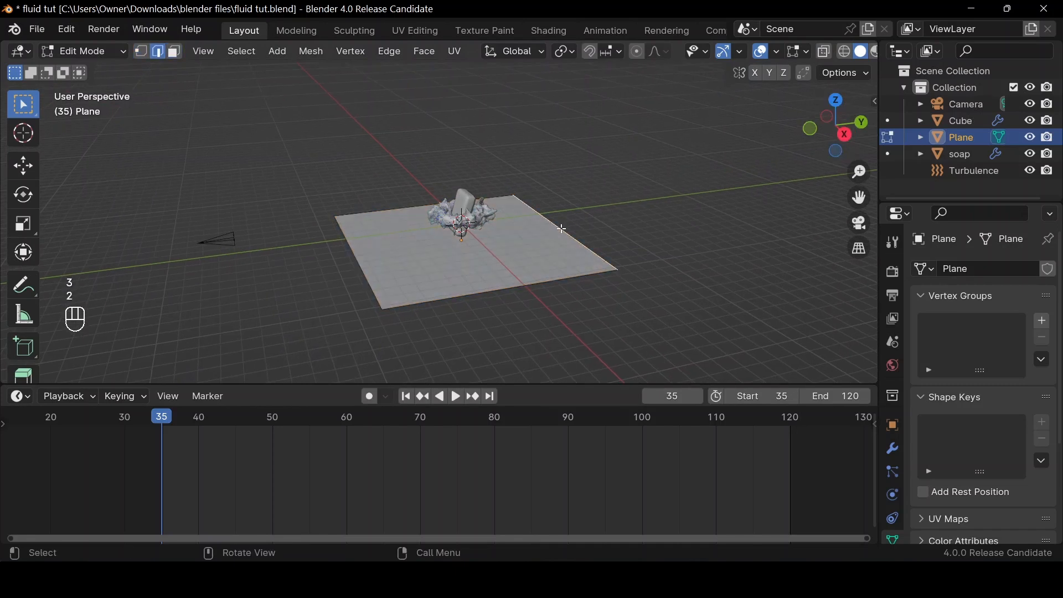
{"action": "key", "text": "e"}
{"action": "key", "text": "z"}
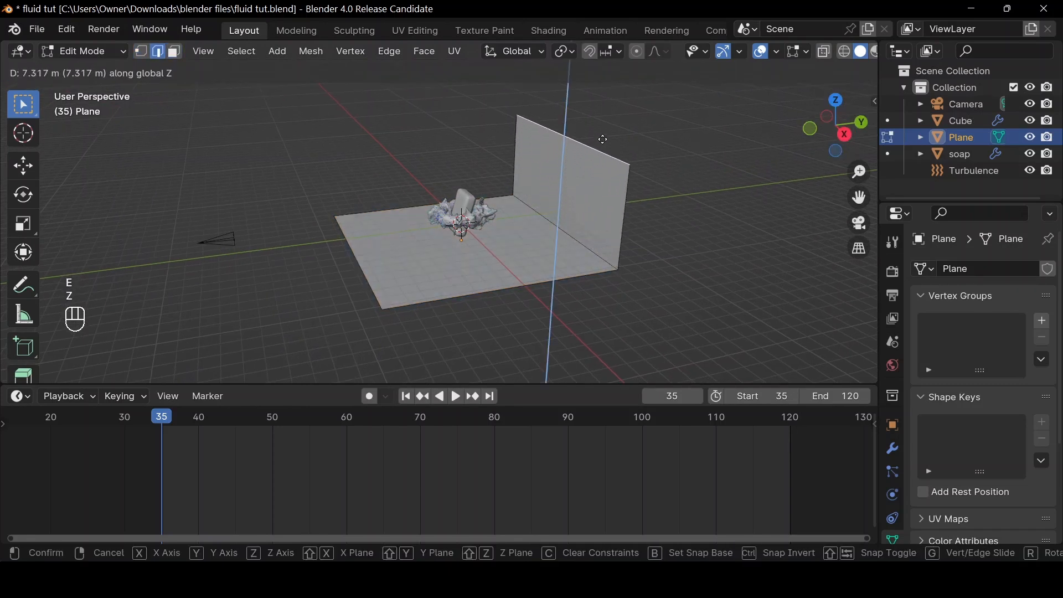
{"action": "left_click", "coordinate": [606, 128]}
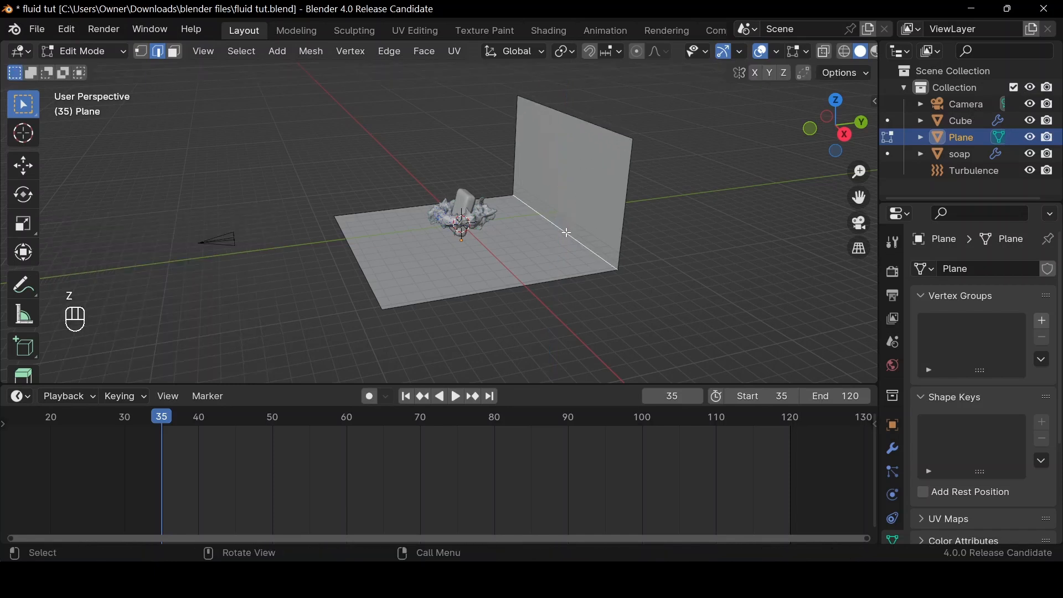
Bevel the edge between floor and back wall with 8 segments and a width of about 0.19 m
{"action": "key", "text": "ctrl+b"}
{"action": "scroll", "coordinate": [598, 229], "scroll_direction": "up", "scroll_amount": 6}
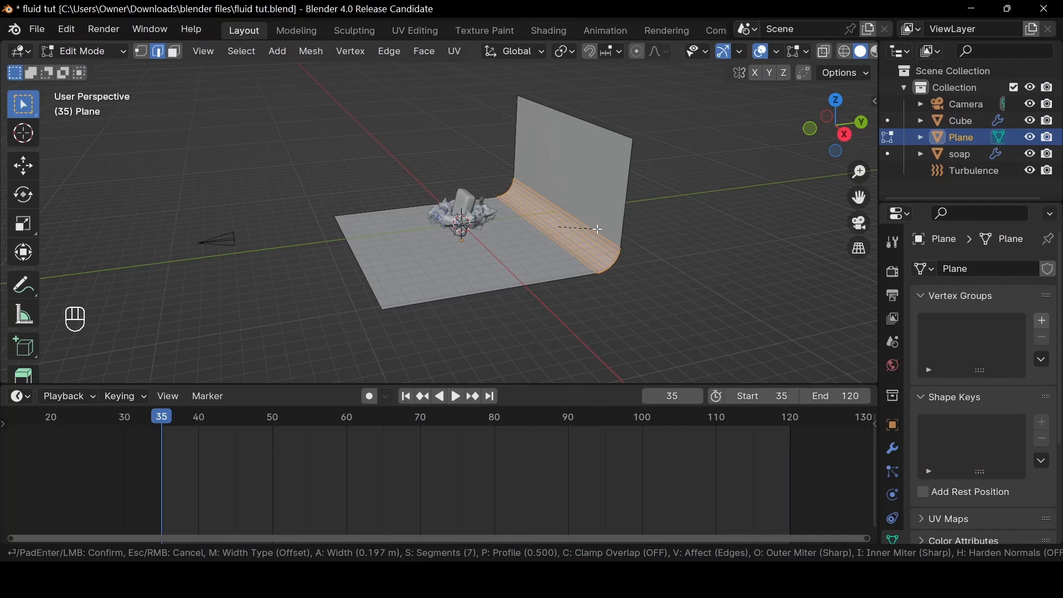
{"action": "scroll", "coordinate": [598, 229], "scroll_direction": "up", "scroll_amount": 1}
{"action": "left_click", "coordinate": [597, 229]}
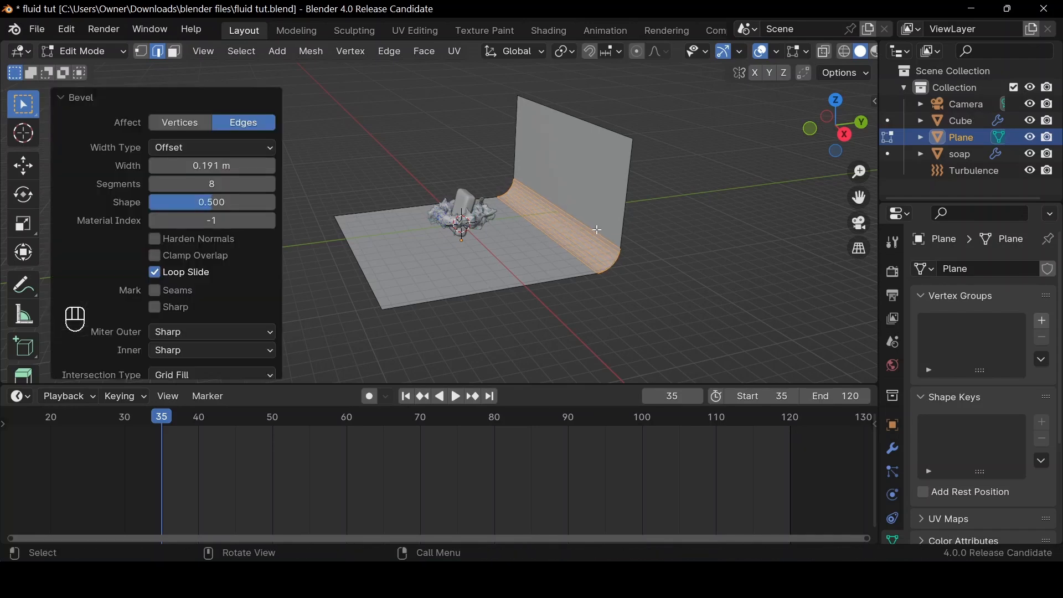
Shade the curved backdrop smooth in Object Mode and save the file with the scene seen through the camera
{"action": "key", "text": "Tab"}
{"action": "right_click", "coordinate": [542, 239]}
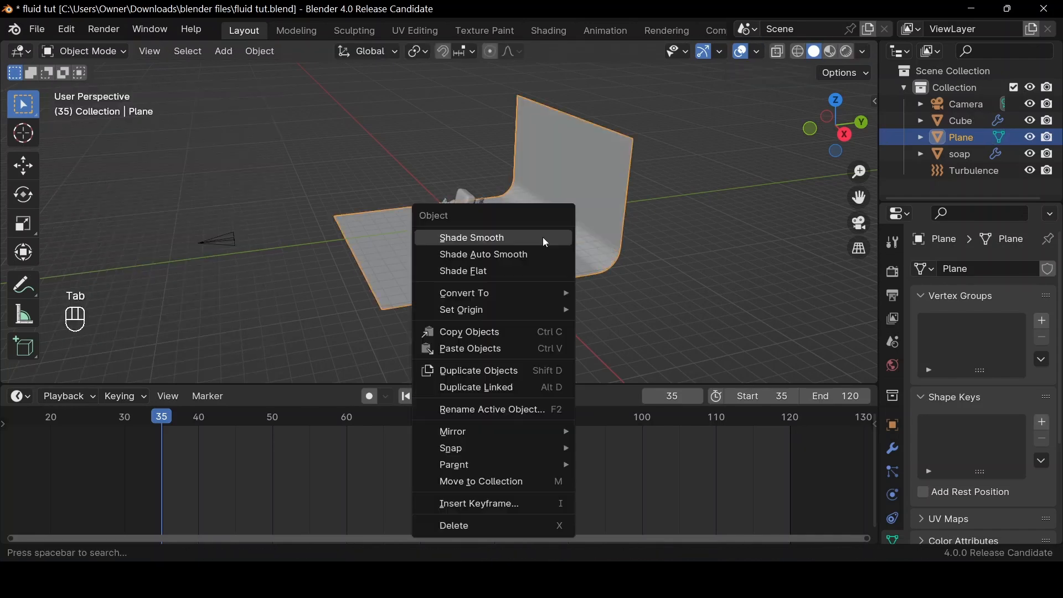
{"action": "left_click", "coordinate": [543, 238]}
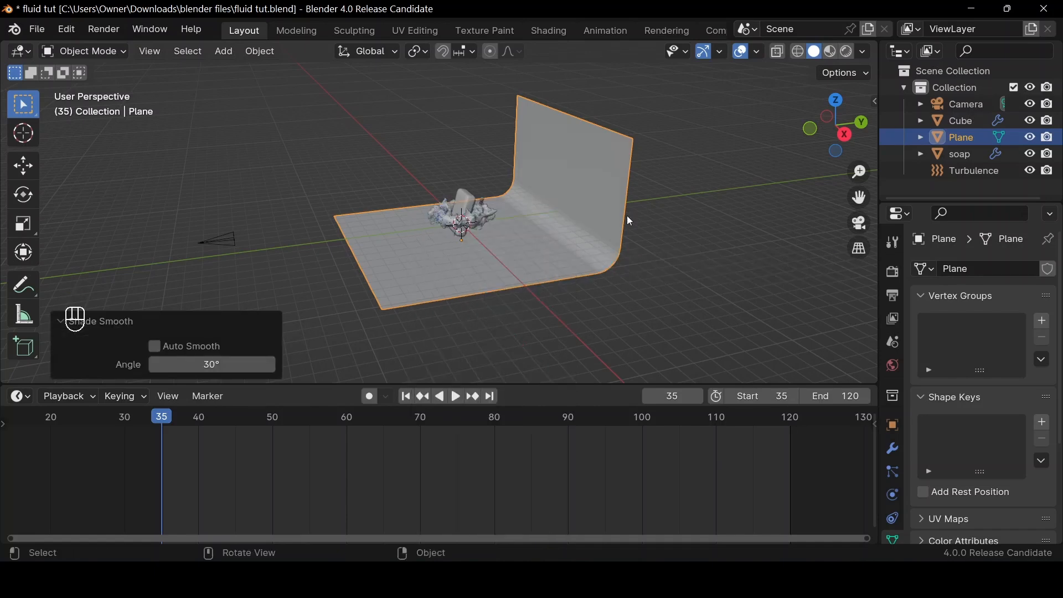
{"action": "left_click", "coordinate": [859, 223]}
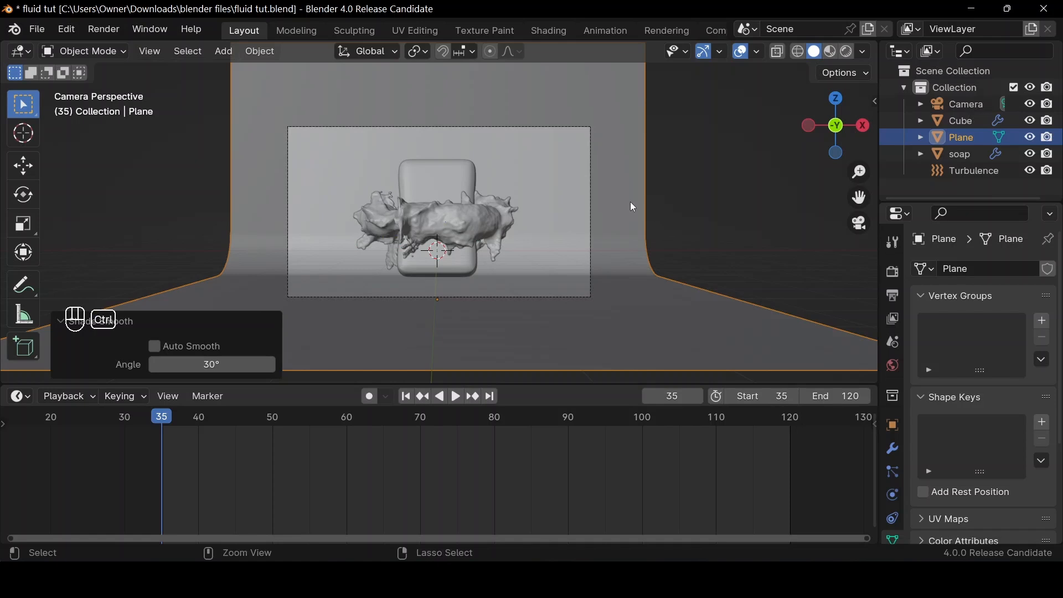
{"action": "key", "text": "ctrl+s"}
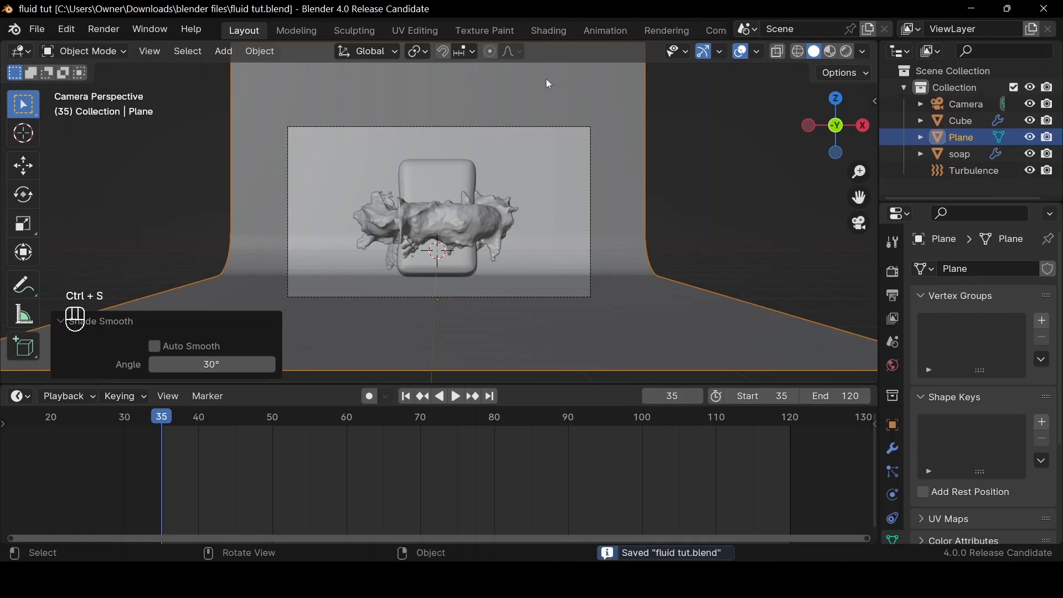
Switch to the Shading workspace and view the scene through the camera
{"action": "left_click", "coordinate": [549, 31]}
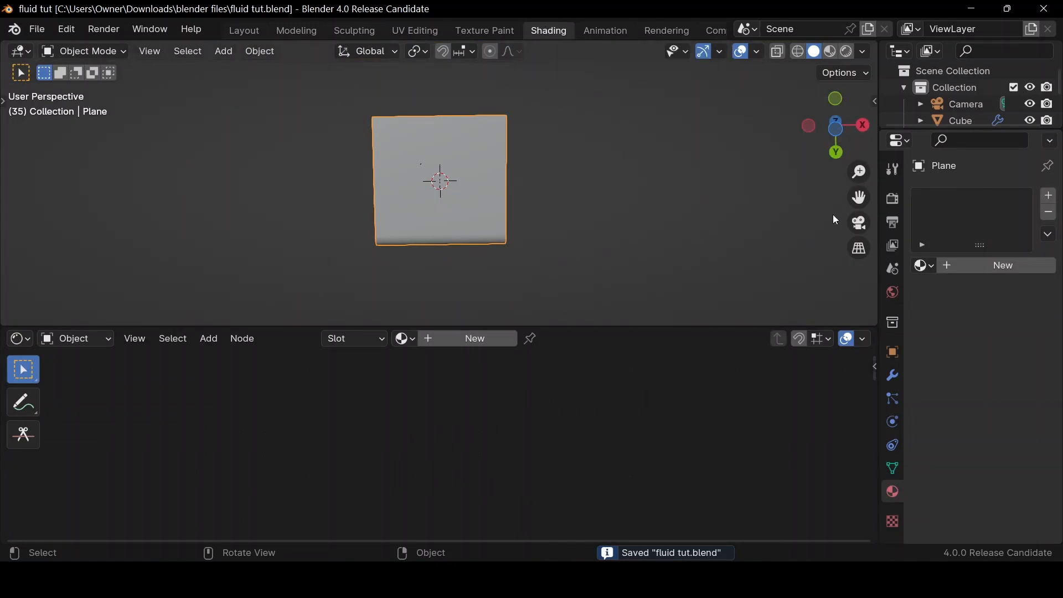
{"action": "left_click", "coordinate": [861, 226]}
{"action": "scroll", "coordinate": [562, 194], "scroll_direction": "down", "scroll_amount": 3}
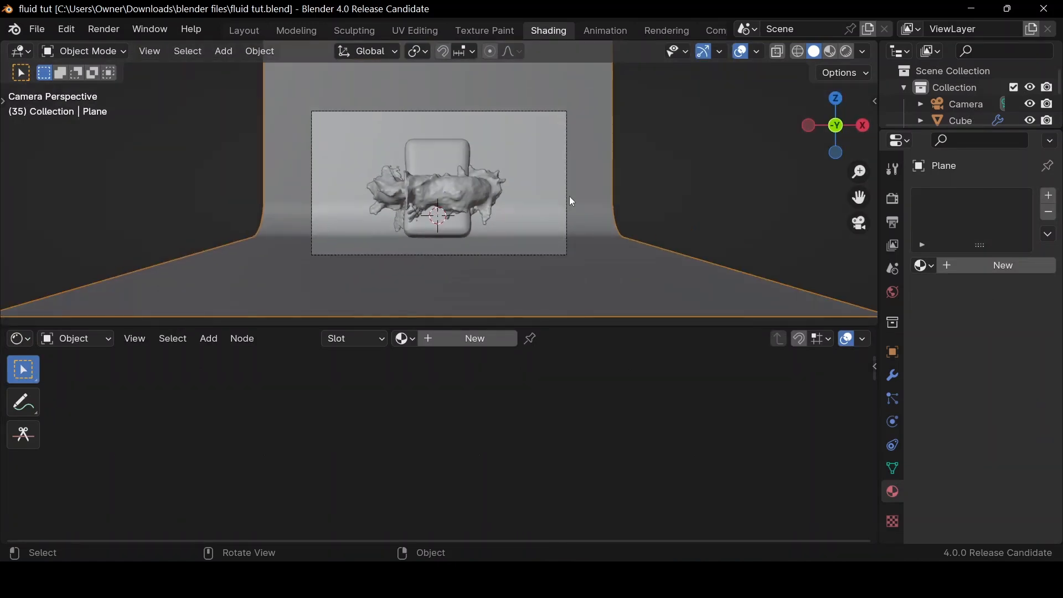
Show the viewport in rendered shading and set the render engine to Cycles
{"action": "left_click", "coordinate": [893, 199]}
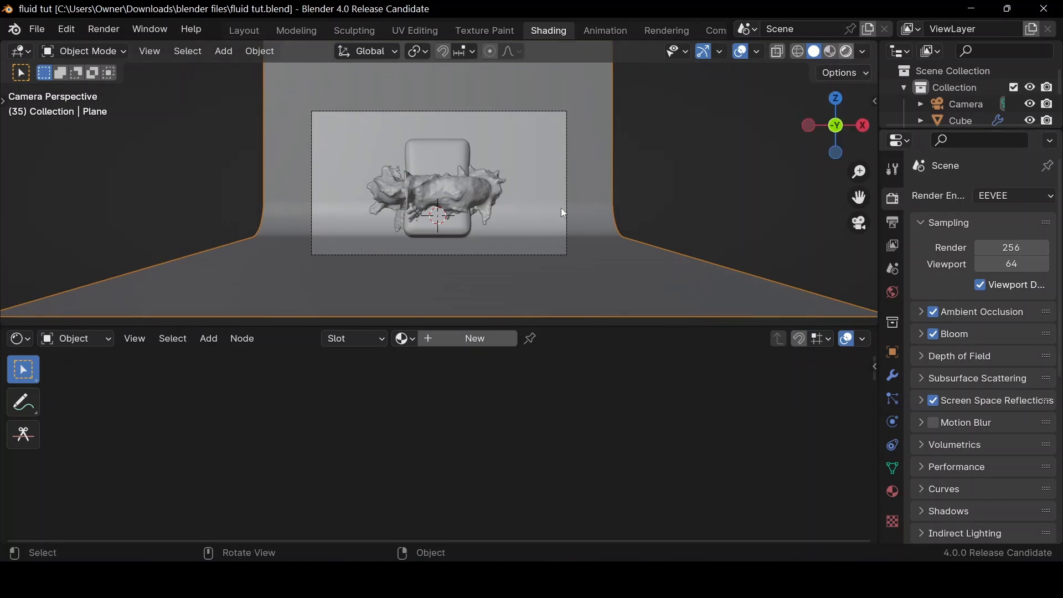
{"action": "key", "text": "z"}
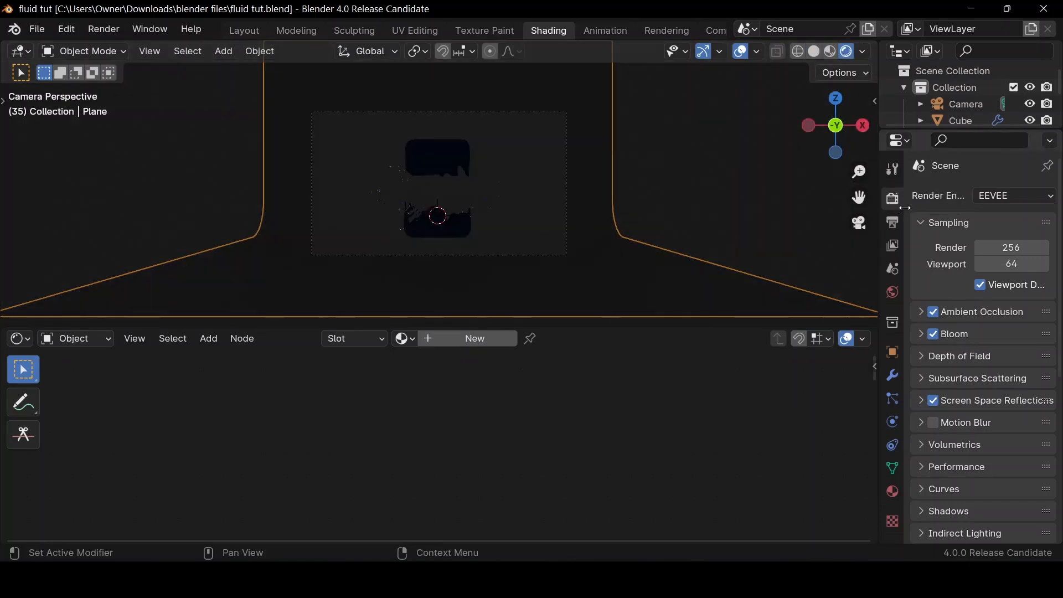
{"action": "left_click", "coordinate": [1023, 192]}
{"action": "left_click", "coordinate": [999, 253]}
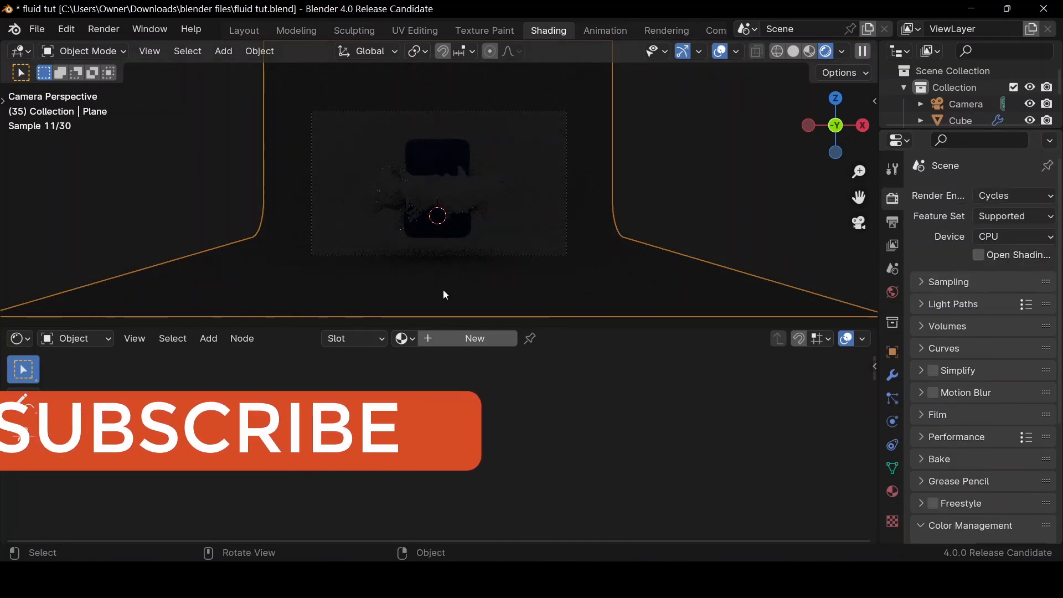
Switch the shader editor to the World shader and add an Environment Texture node beside the Background node
{"action": "left_click", "coordinate": [80, 340]}
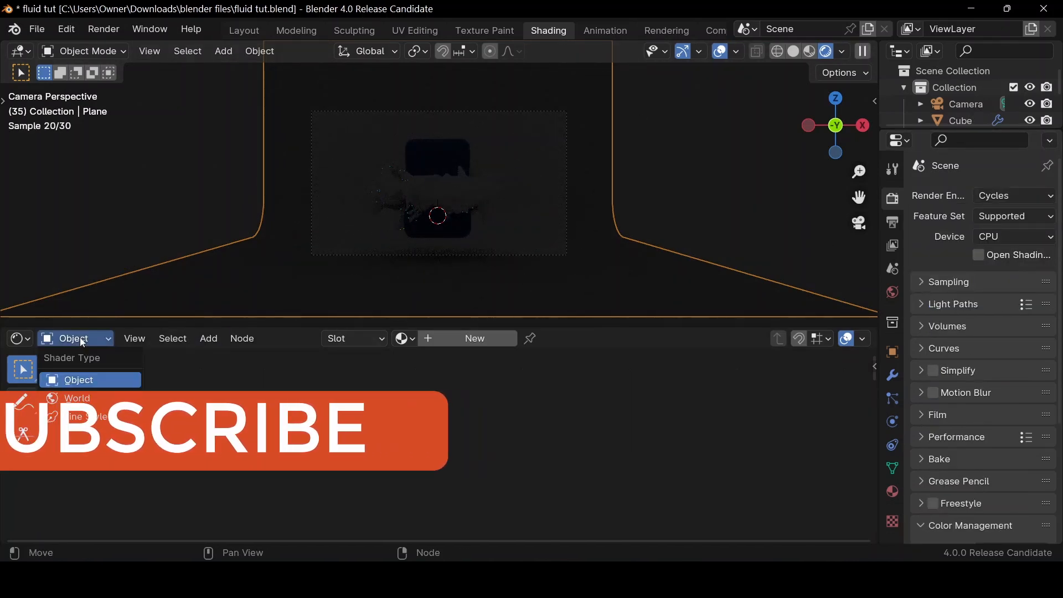
{"action": "left_click", "coordinate": [77, 398]}
{"action": "scroll", "coordinate": [213, 388], "scroll_direction": "down", "scroll_amount": 4}
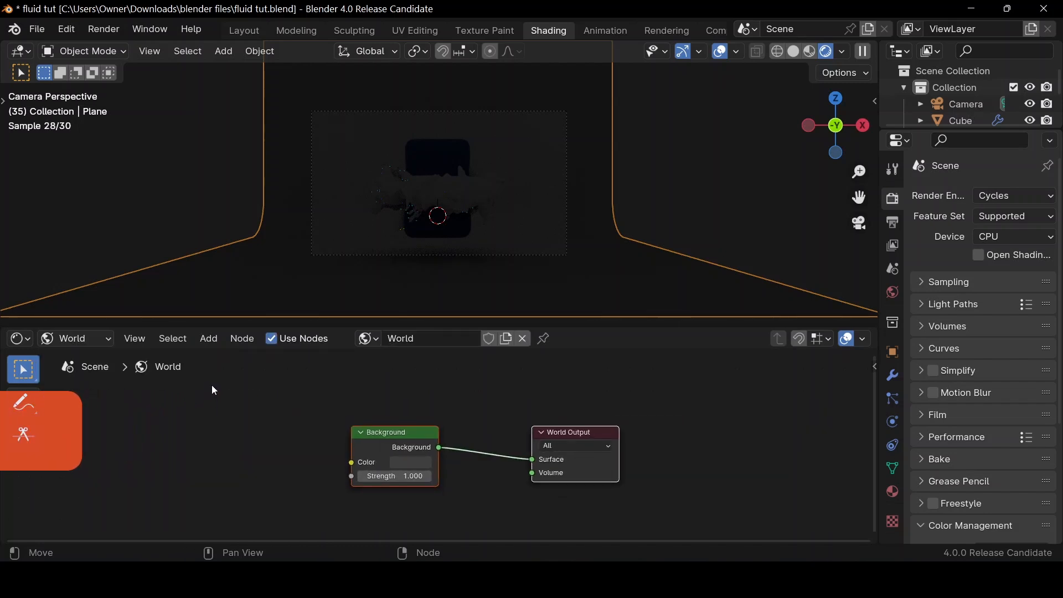
{"action": "scroll", "coordinate": [212, 387], "scroll_direction": "up", "scroll_amount": 2}
{"action": "scroll", "coordinate": [182, 403], "scroll_direction": "down", "scroll_amount": 2}
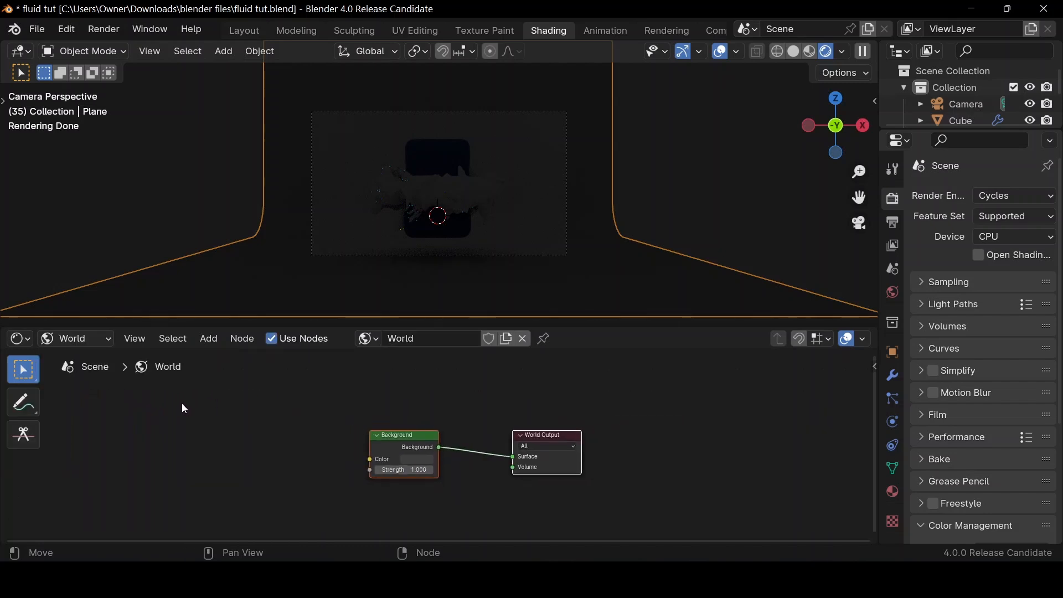
{"action": "key", "text": "shift+a"}
{"action": "mouse_move", "coordinate": [127, 392]}
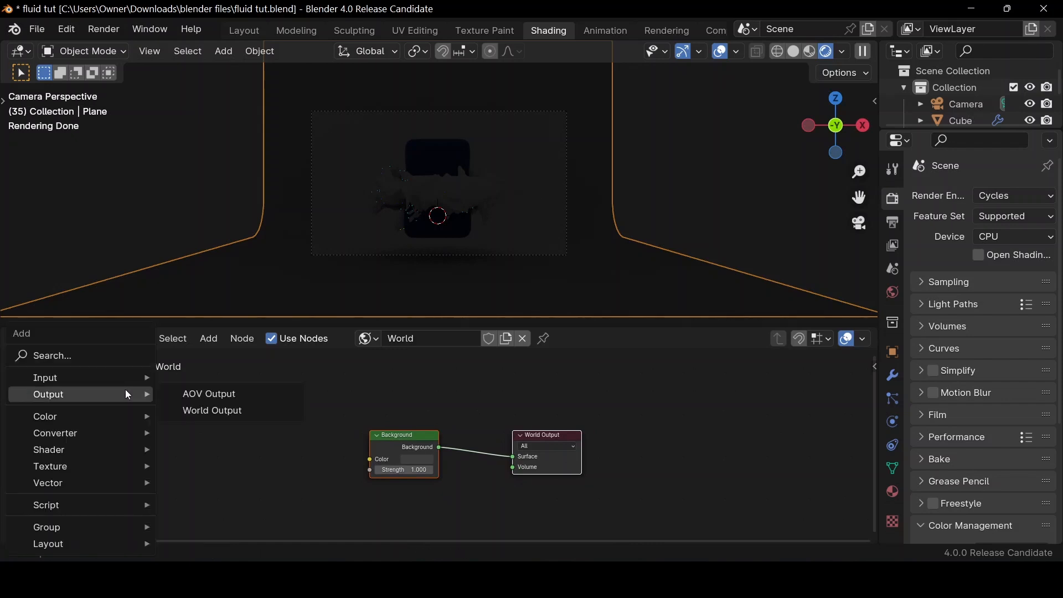
{"action": "type", "text": "en"}
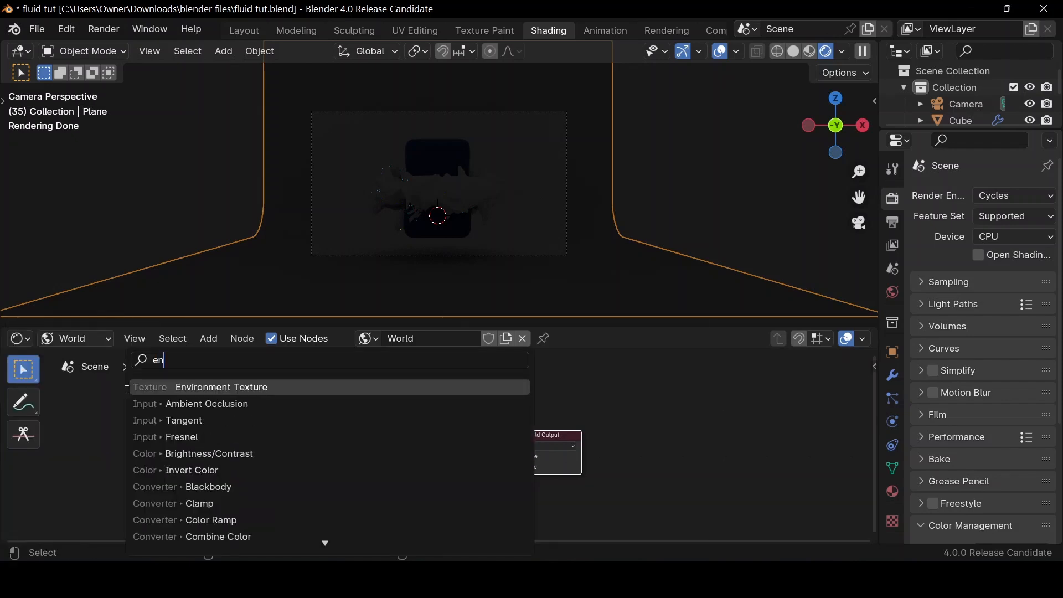
{"action": "key", "text": "Return"}
{"action": "left_click", "coordinate": [122, 422]}
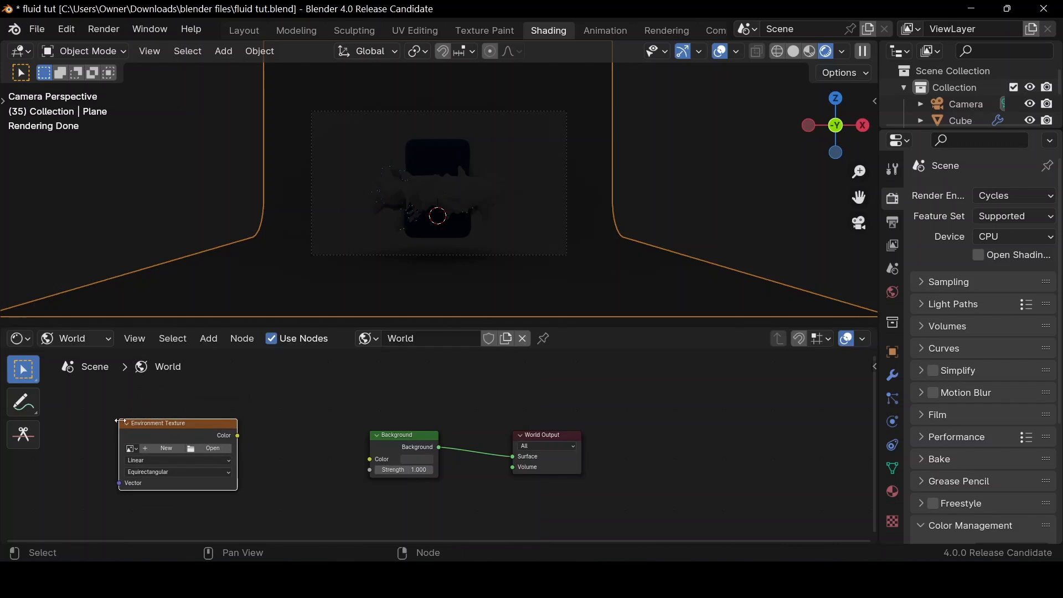
Connect the Environment Texture's Color output to the Background node's Color input
{"action": "left_click_drag", "start_coordinate": [238, 436], "coordinate": [326, 450]}
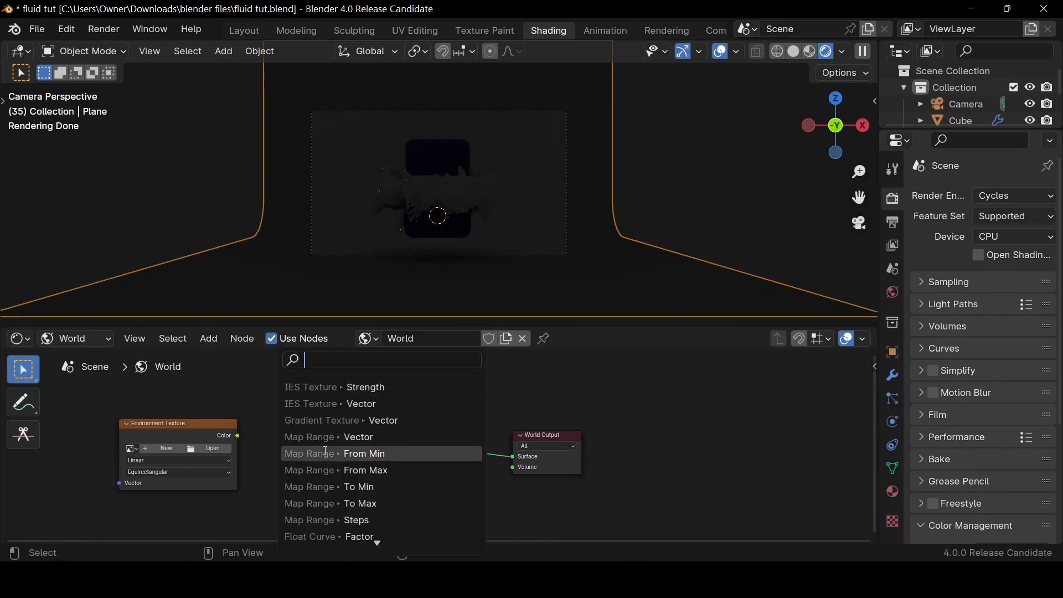
{"action": "key", "text": "Escape"}
{"action": "left_click_drag", "start_coordinate": [239, 438], "coordinate": [247, 430]}
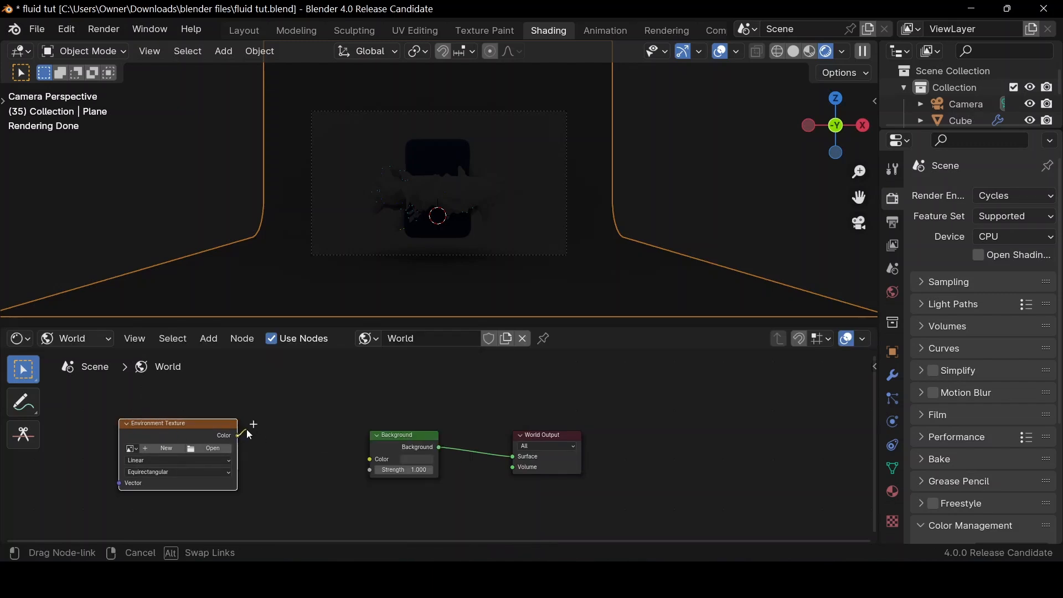
{"action": "left_click_drag", "start_coordinate": [323, 455], "coordinate": [370, 459]}
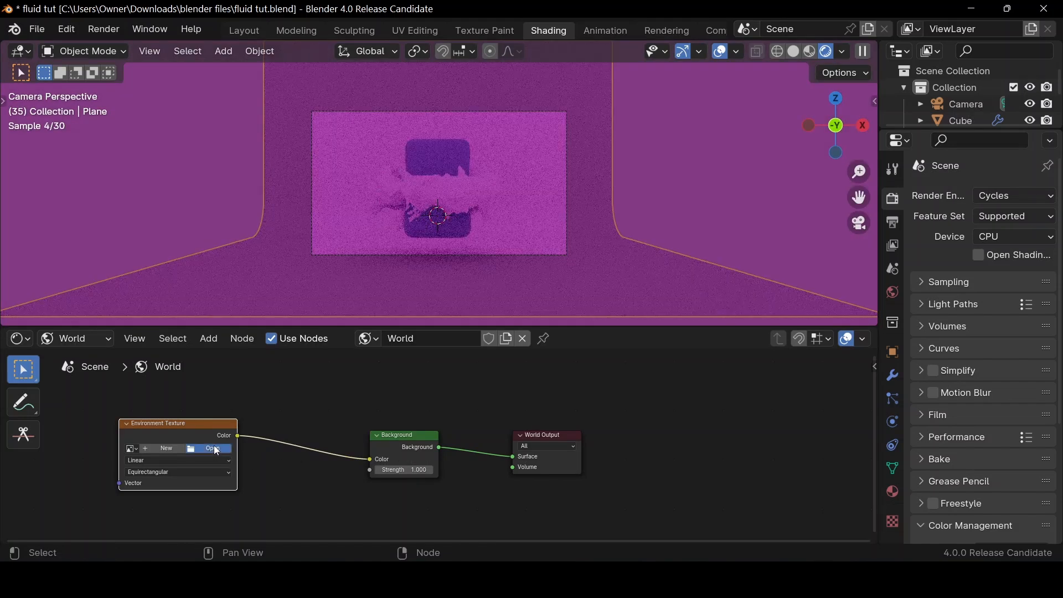
Load abandoned_slipway_4k.exr from the HDRI Haven folder into the Environment Texture node
{"action": "left_click", "coordinate": [213, 449]}
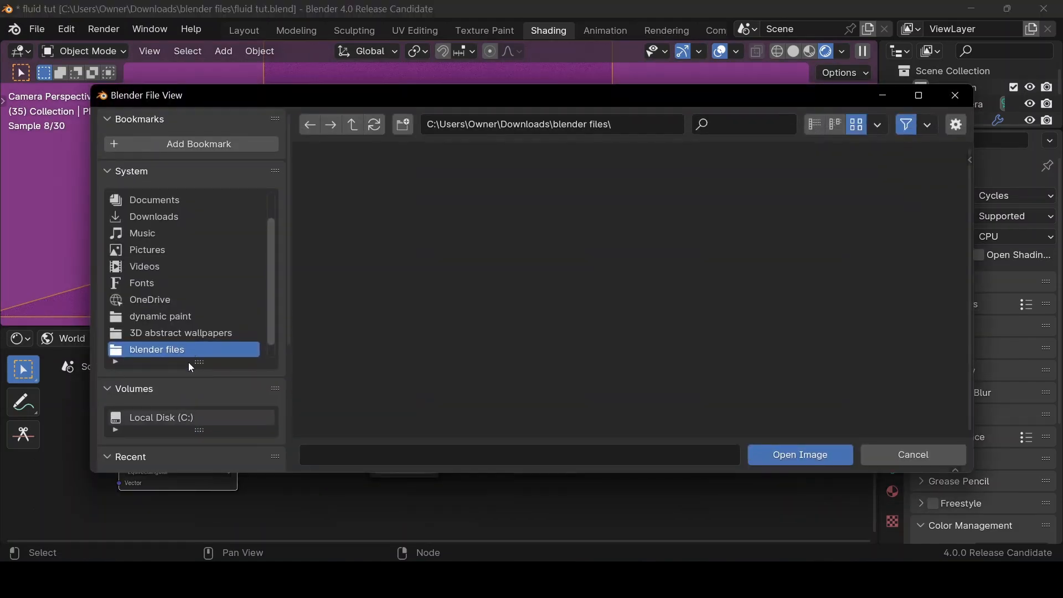
{"action": "scroll", "coordinate": [191, 394], "scroll_direction": "down", "scroll_amount": 5}
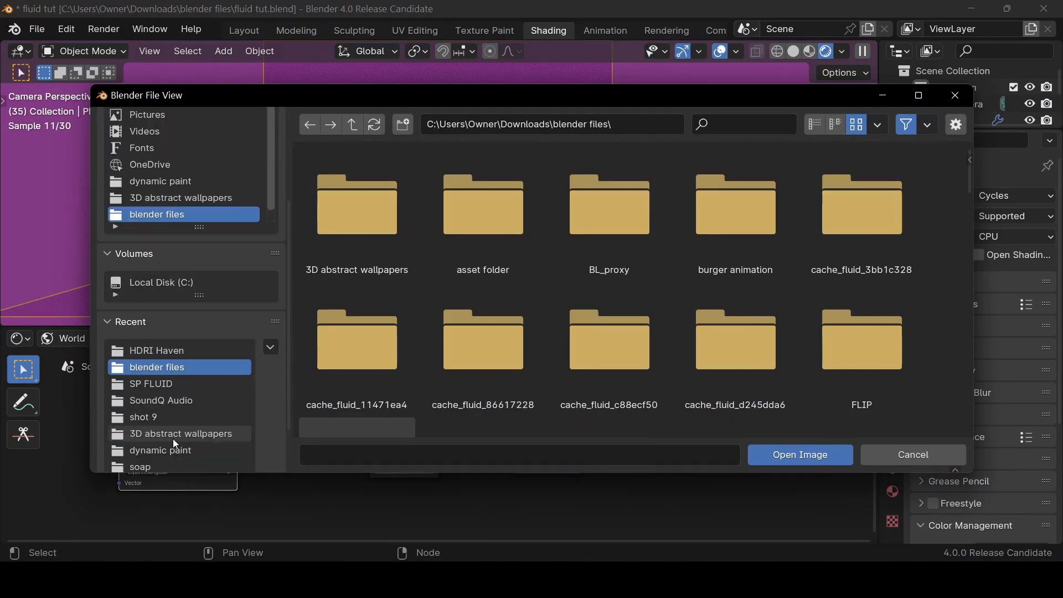
{"action": "left_click", "coordinate": [166, 351]}
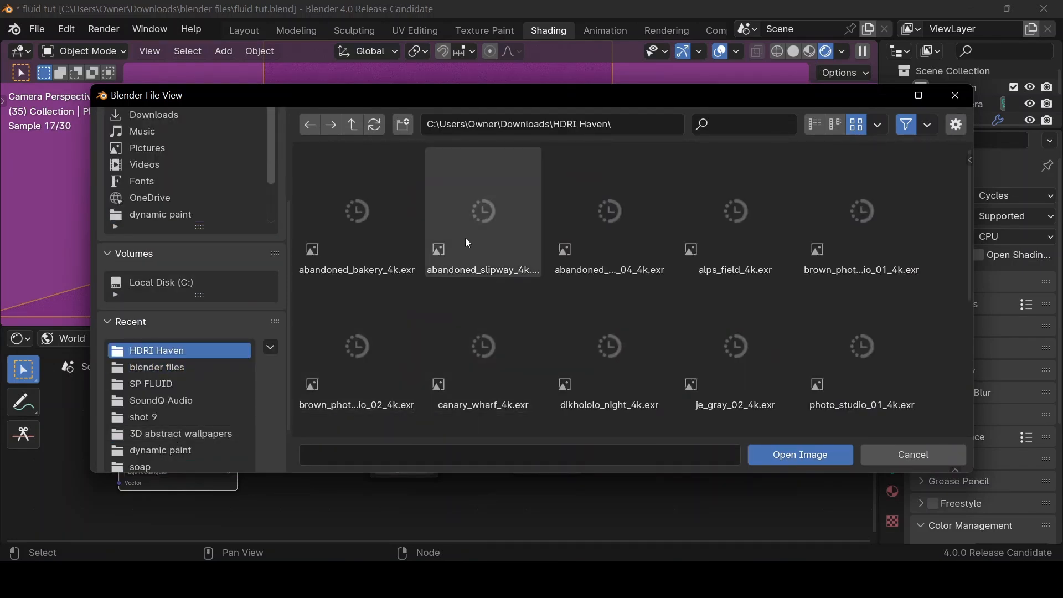
{"action": "left_click", "coordinate": [466, 238]}
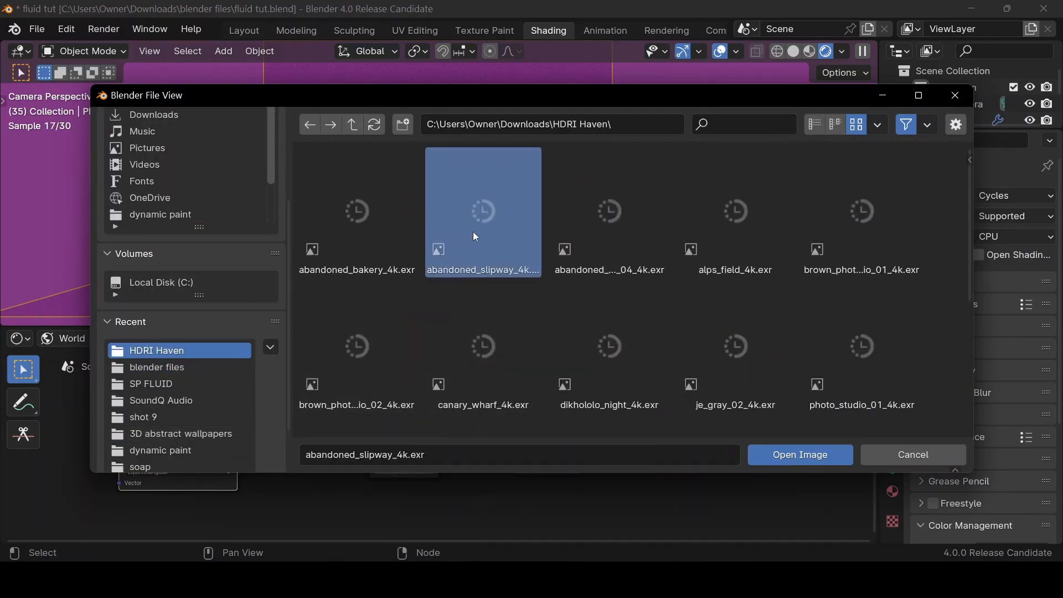
{"action": "left_click", "coordinate": [805, 451]}
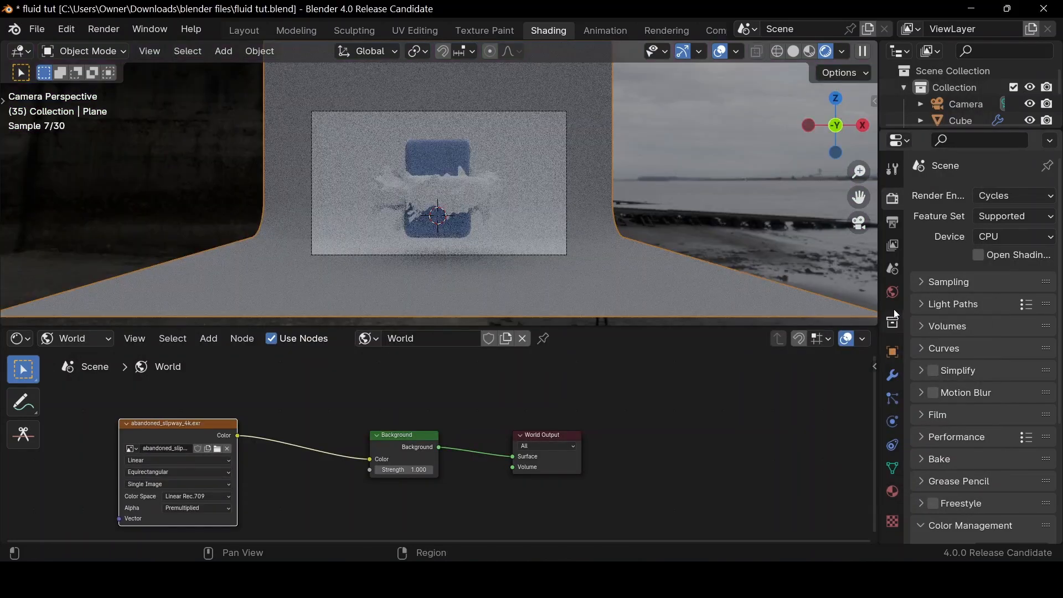
Set the world background strength to 0.3
{"action": "left_click", "coordinate": [892, 291]}
{"action": "left_click", "coordinate": [1008, 316]}
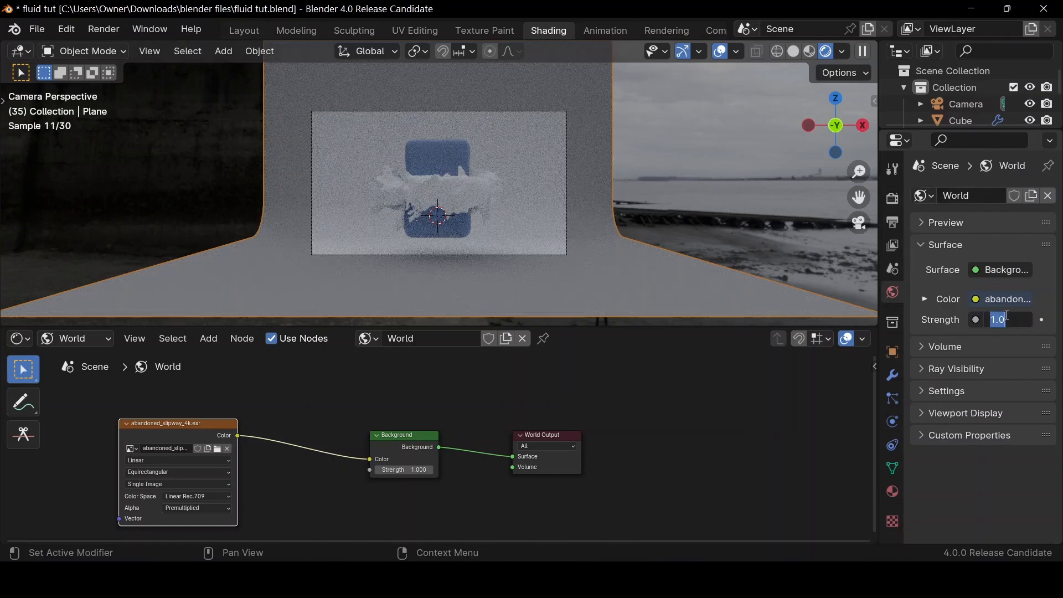
{"action": "type", "text": ".3"}
{"action": "key", "text": "Return"}
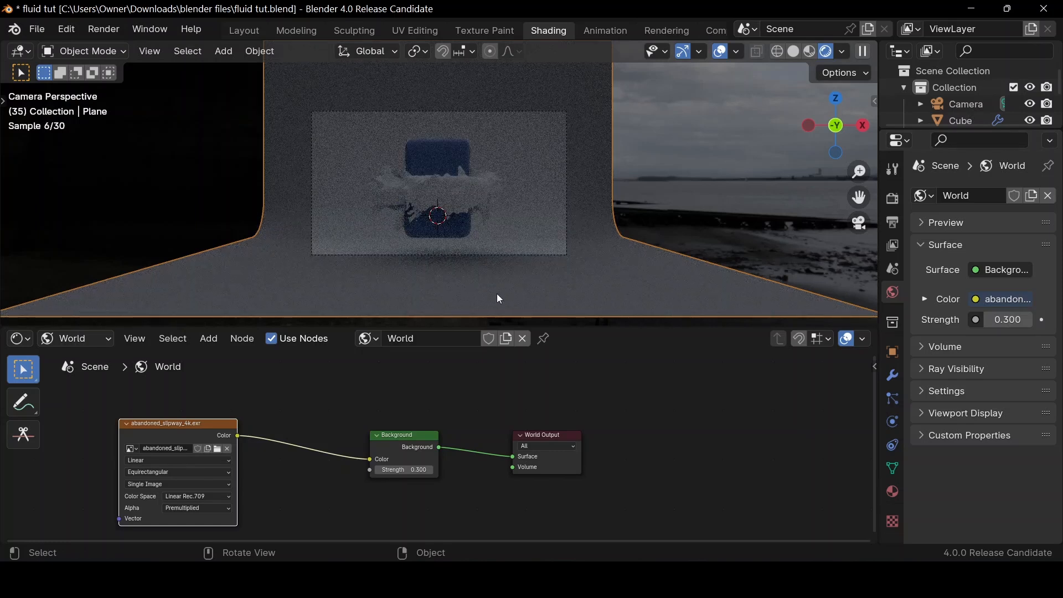
Return to object shading, create a new material for the curved backdrop and set its surface shader to Glass BSDF
{"action": "left_click", "coordinate": [89, 339]}
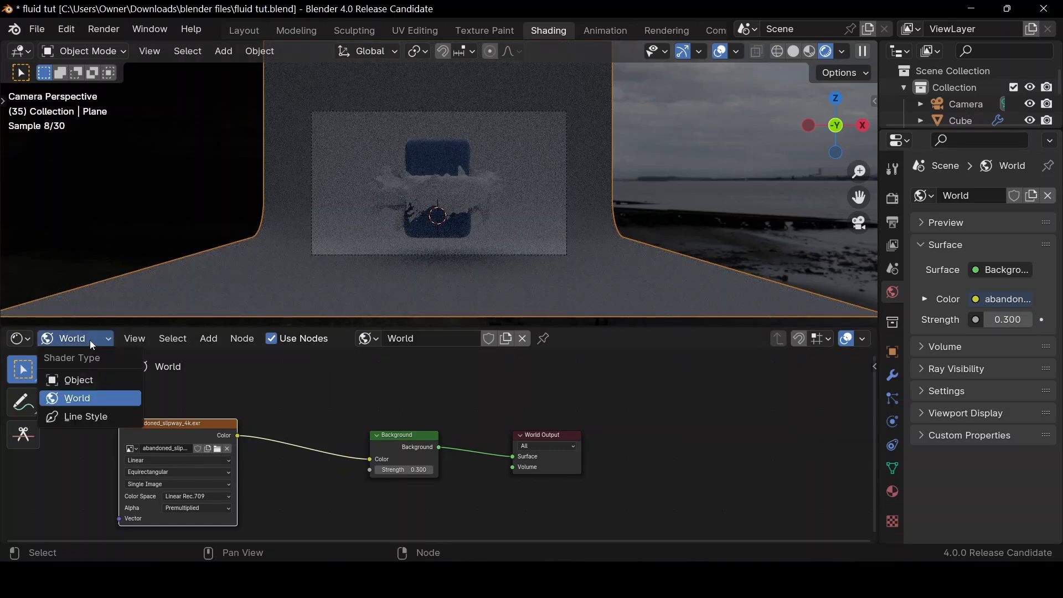
{"action": "left_click", "coordinate": [90, 382]}
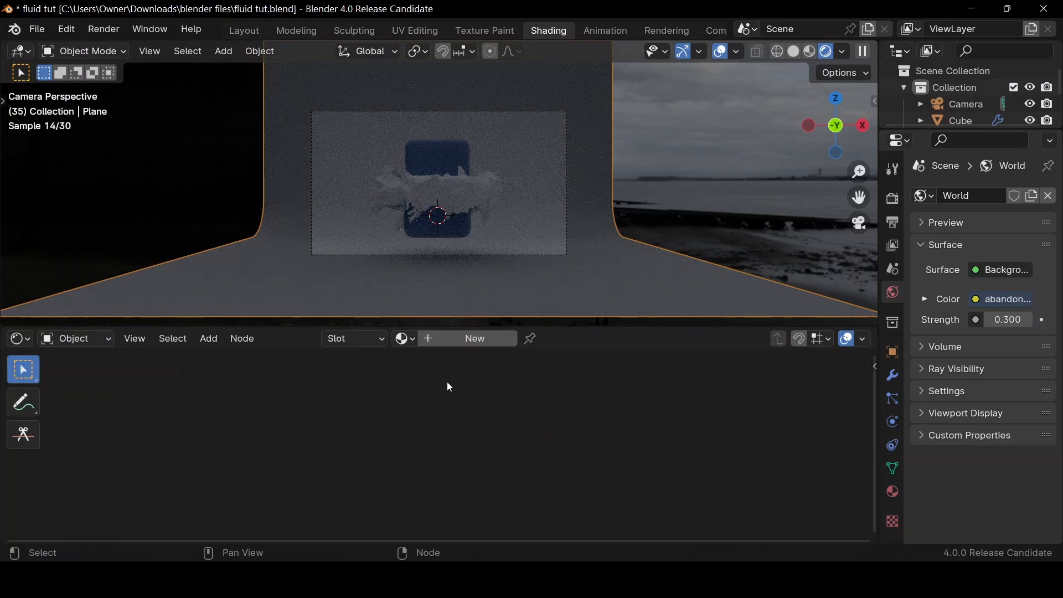
{"action": "left_click", "coordinate": [464, 335]}
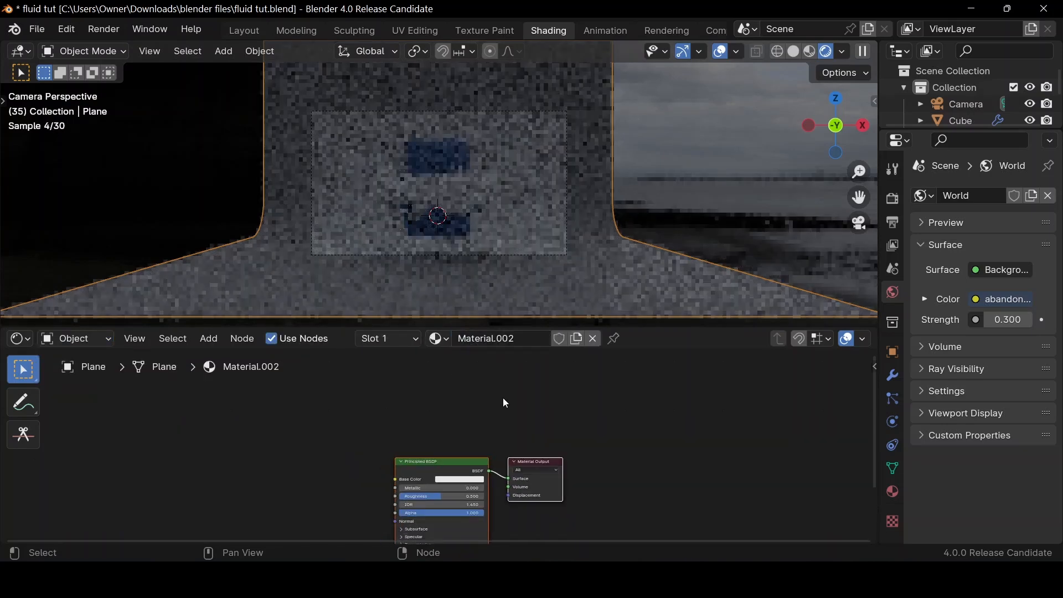
{"action": "left_click", "coordinate": [893, 492]}
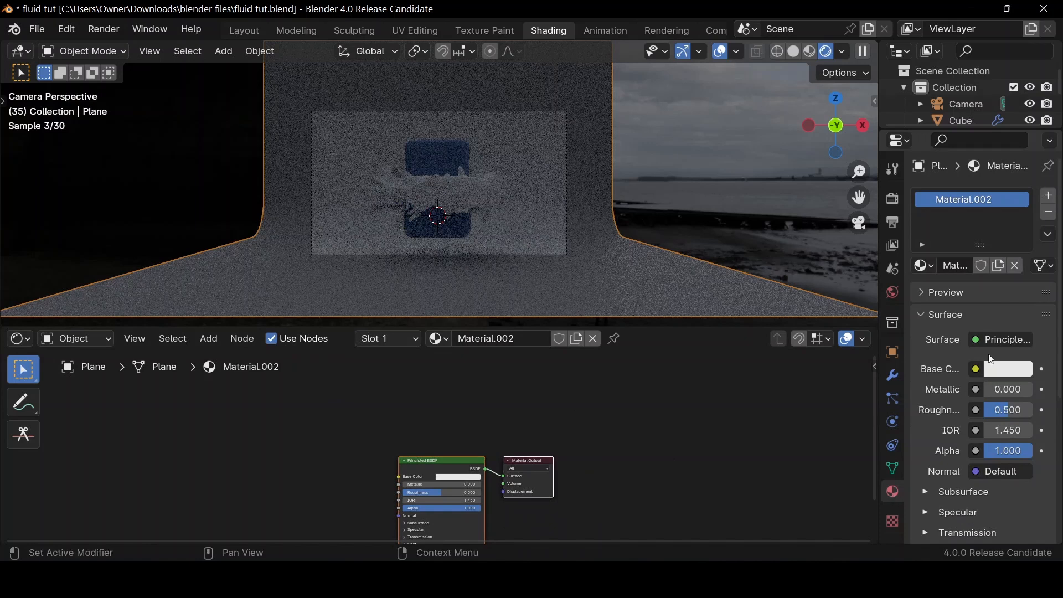
{"action": "left_click", "coordinate": [995, 341]}
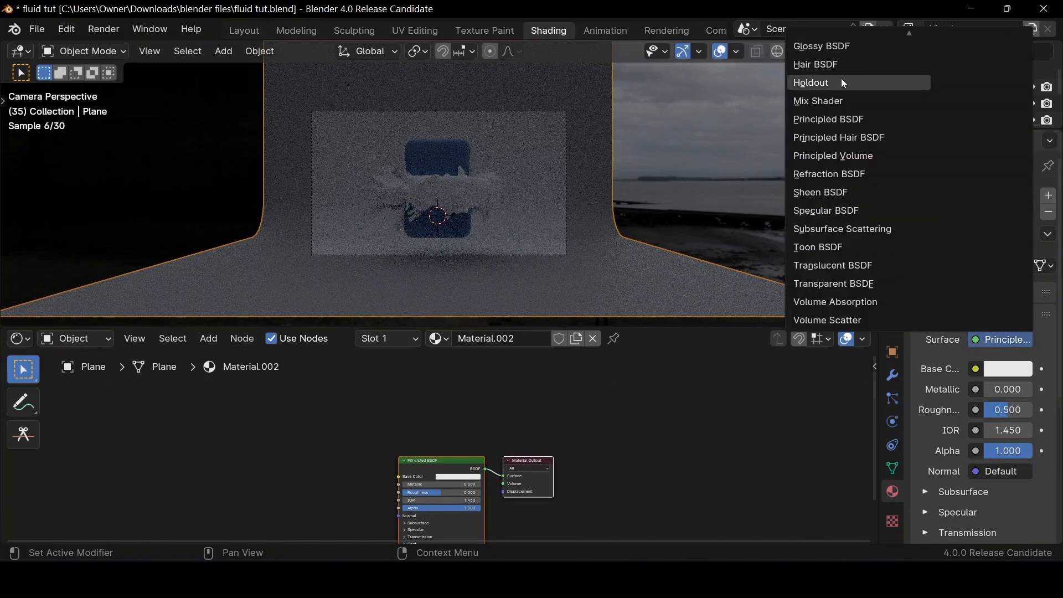
{"action": "scroll", "coordinate": [832, 69], "scroll_direction": "up", "scroll_amount": 2}
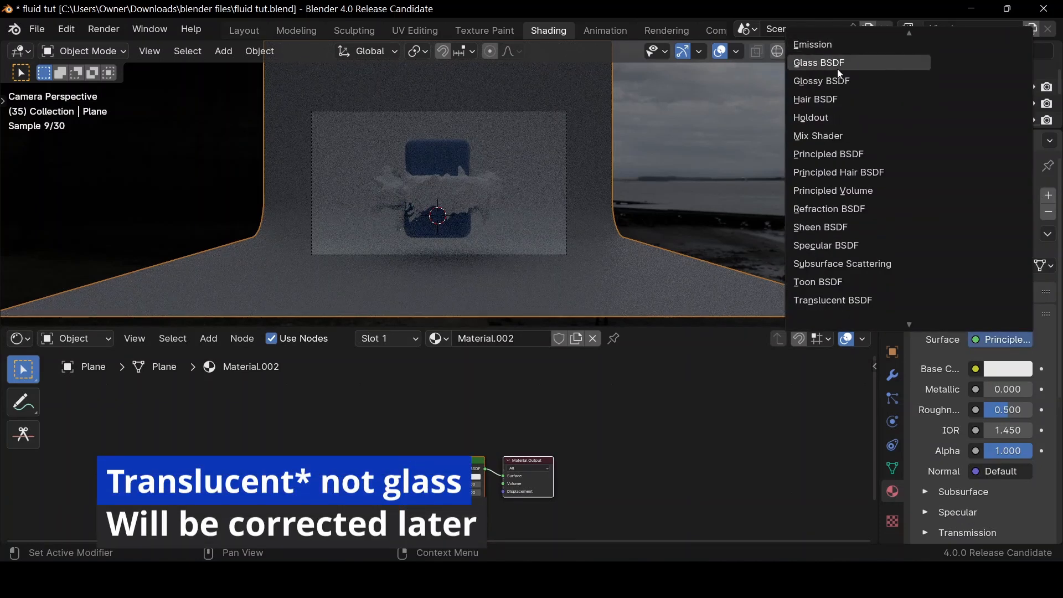
{"action": "left_click", "coordinate": [833, 65]}
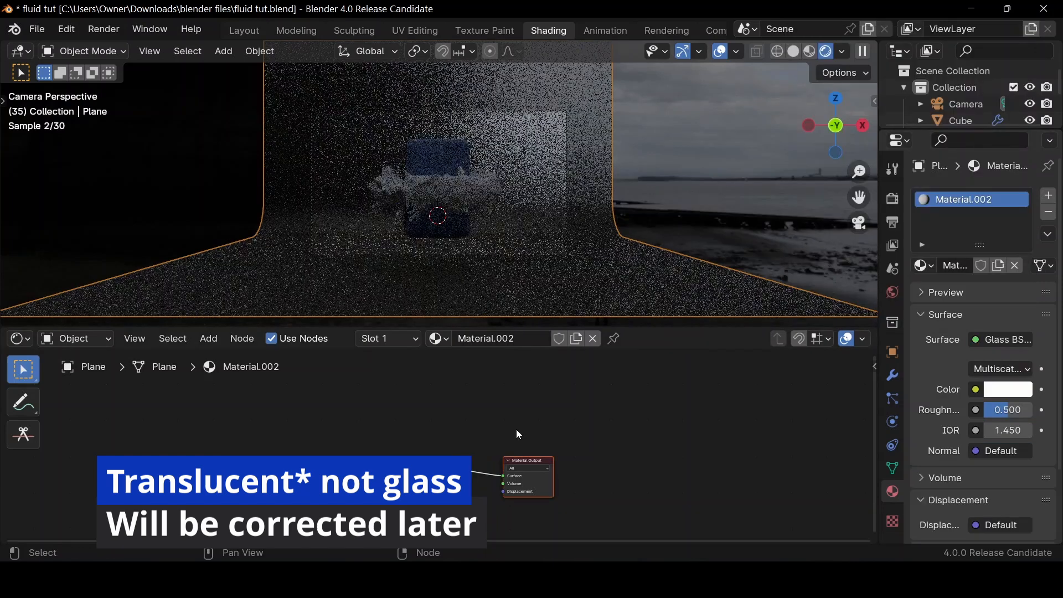
Set the backdrop's Glass BSDF roughness to about 0.183 and its color to light blue
{"action": "key", "text": "Home"}
{"action": "scroll", "coordinate": [518, 437], "scroll_direction": "down", "scroll_amount": 2}
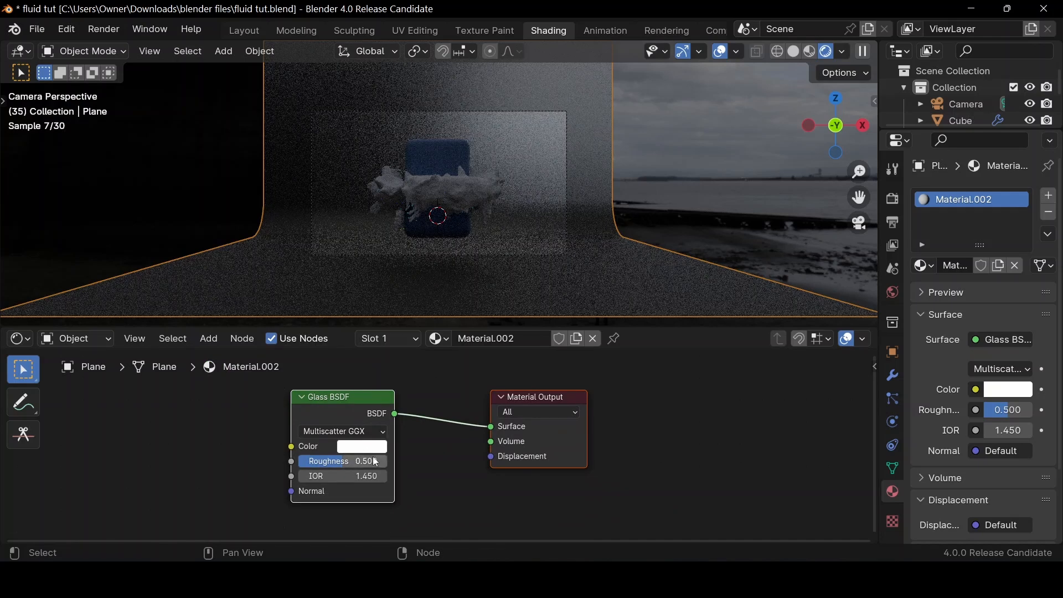
{"action": "left_click_drag", "start_coordinate": [362, 457], "coordinate": [334, 458]}
{"action": "left_click", "coordinate": [357, 449]}
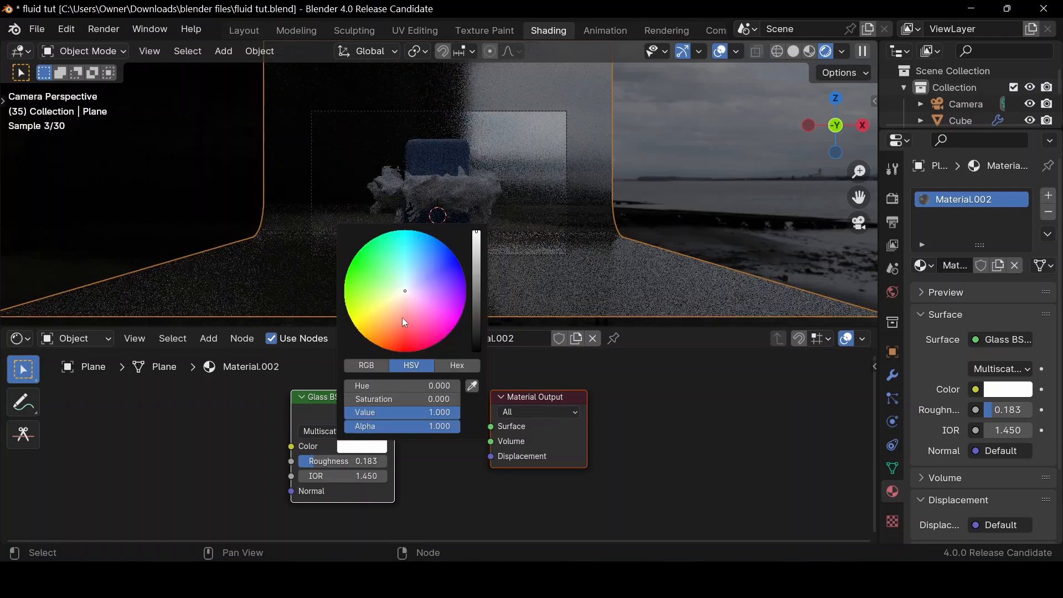
{"action": "left_click", "coordinate": [417, 280]}
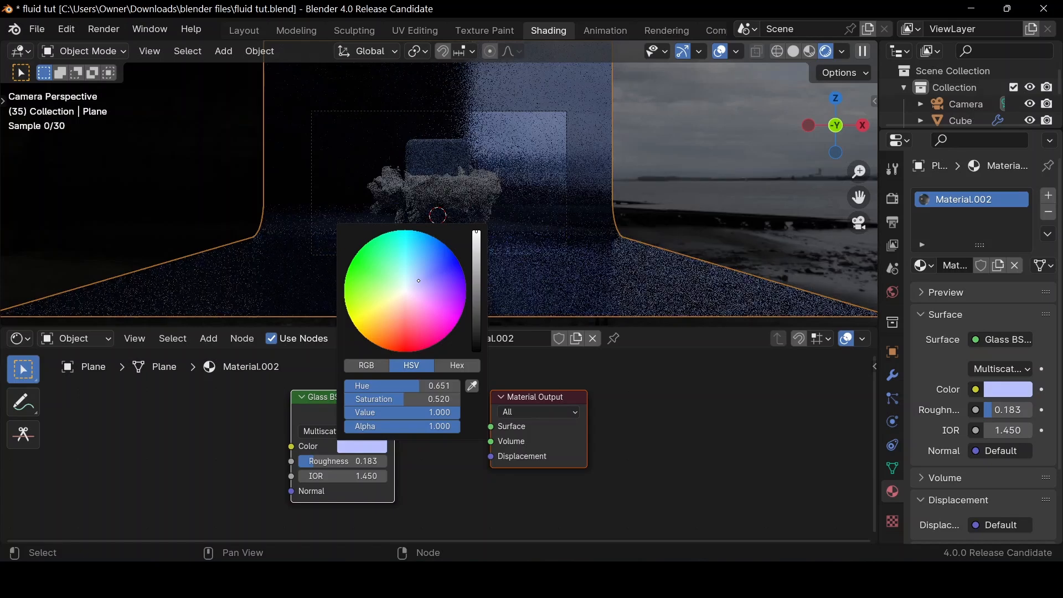
{"action": "left_click_drag", "start_coordinate": [418, 281], "coordinate": [423, 264]}
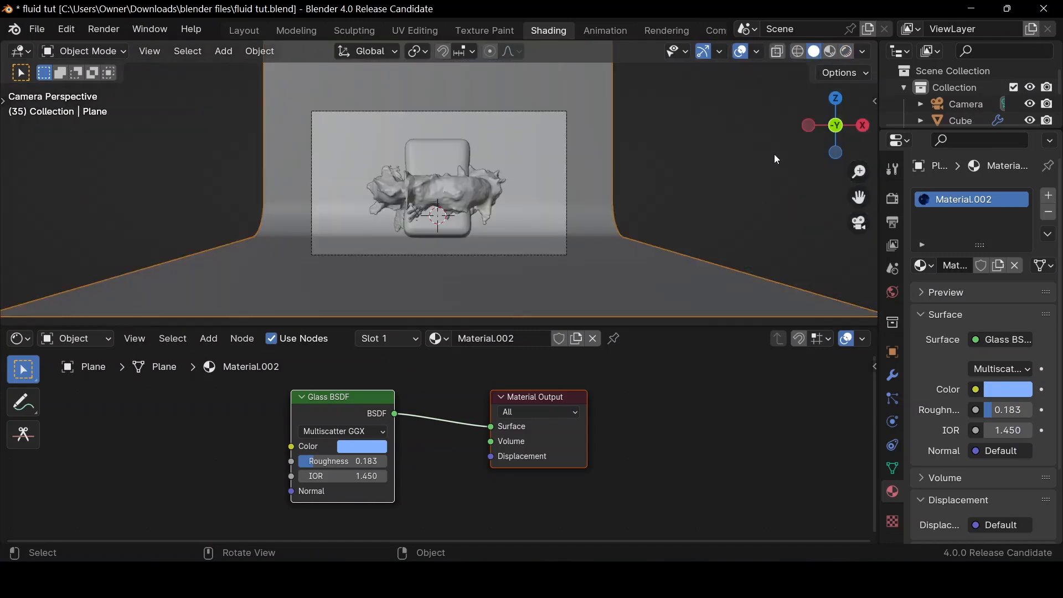
Add a point light to the scene
{"action": "left_click_drag", "start_coordinate": [817, 130], "coordinate": [690, 145]}
{"action": "key", "text": "shift+a"}
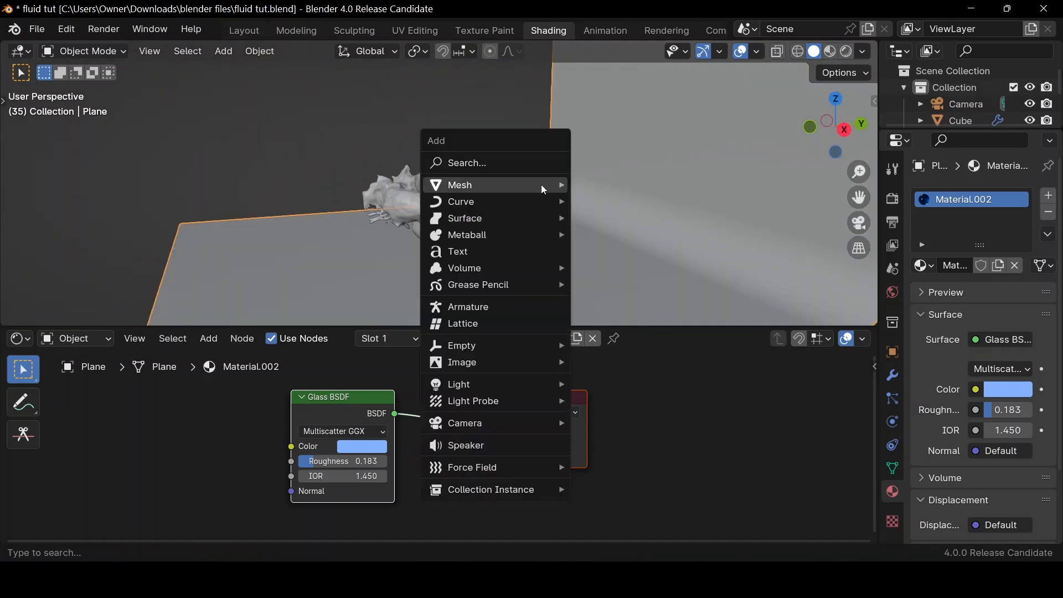
{"action": "mouse_move", "coordinate": [542, 185]}
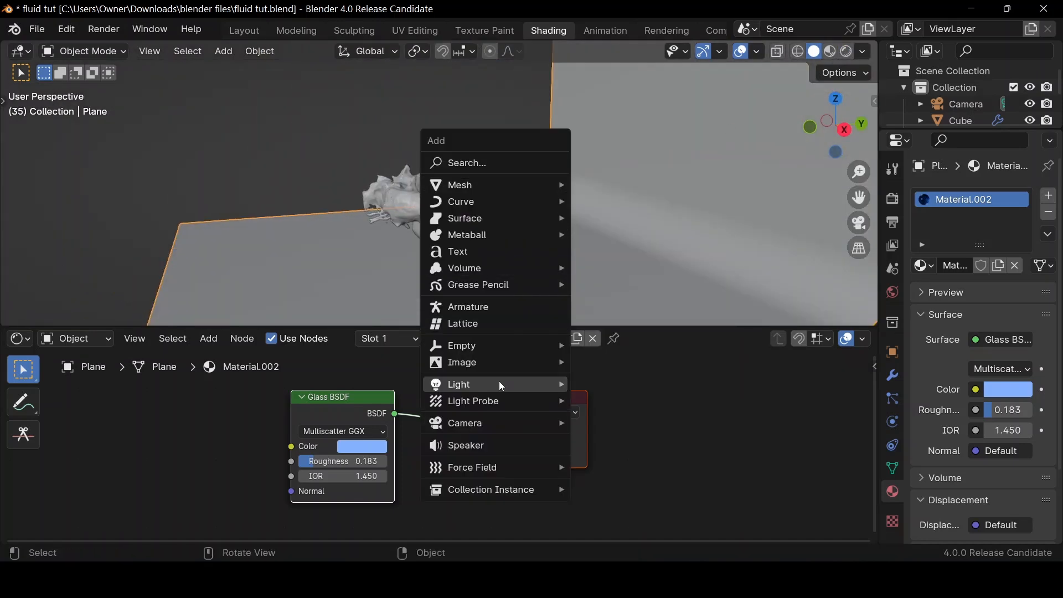
{"action": "mouse_move", "coordinate": [496, 383]}
{"action": "left_click", "coordinate": [601, 383]}
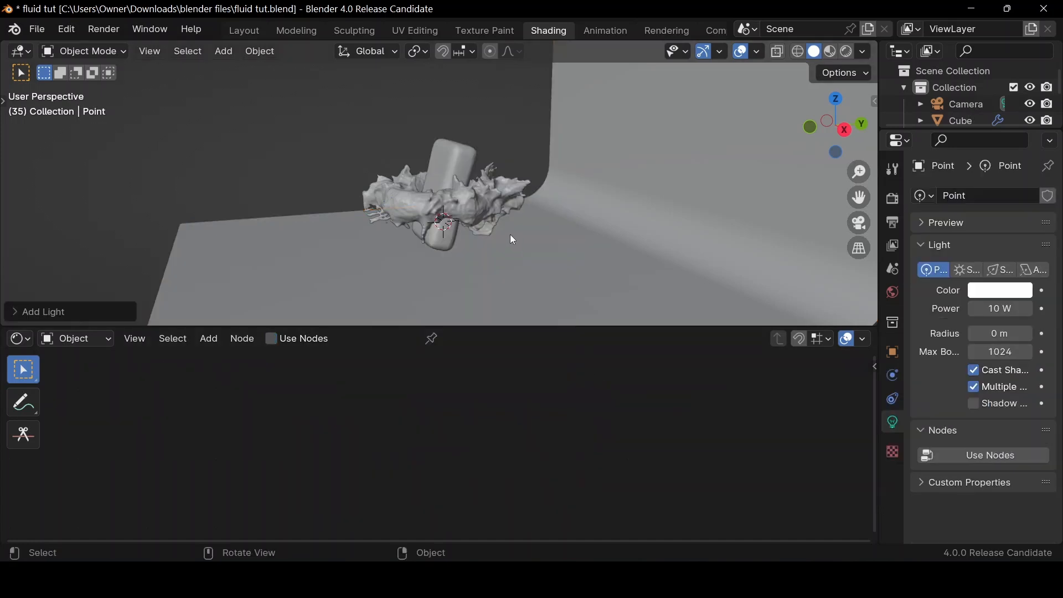
Move the point light along Y toward the back wall, enlarge its radius to about 0.925 m and return to the camera view
{"action": "key", "text": "g"}
{"action": "key", "text": "y"}
{"action": "left_click", "coordinate": [626, 200]}
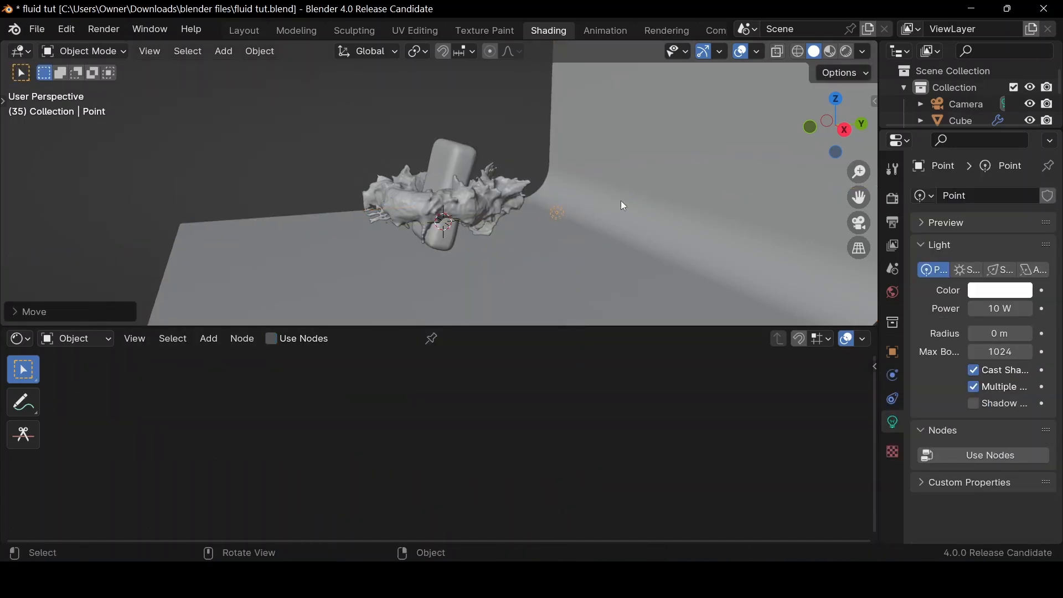
{"action": "left_click", "coordinate": [587, 221]}
{"action": "left_click", "coordinate": [560, 214]}
{"action": "left_click_drag", "start_coordinate": [559, 214], "coordinate": [586, 203]}
{"action": "left_click", "coordinate": [861, 223]}
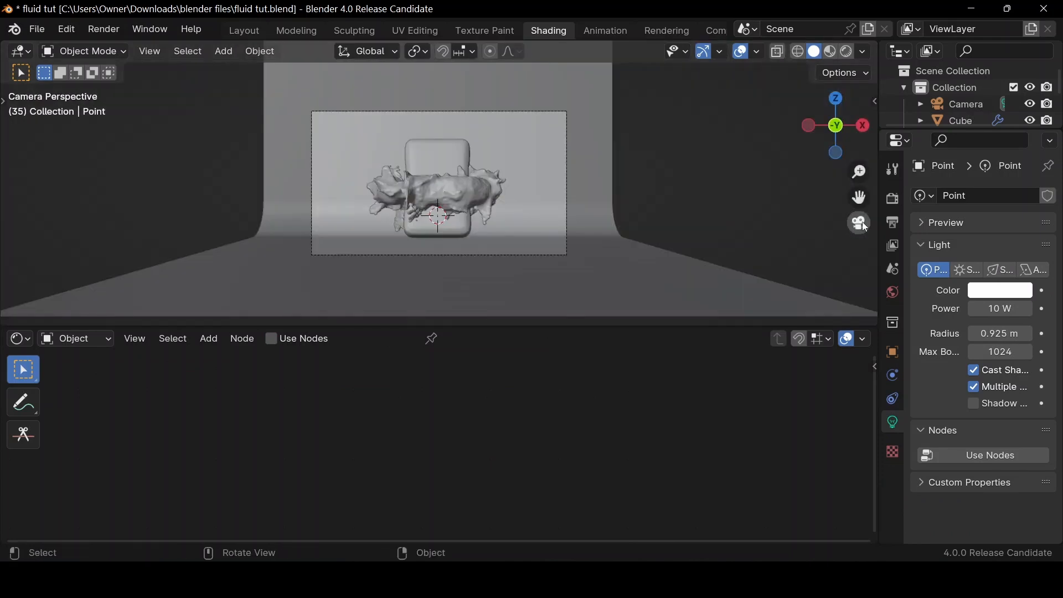
Show the viewport in rendered shading and set the point light's power to 50 W
{"action": "left_click", "coordinate": [848, 52]}
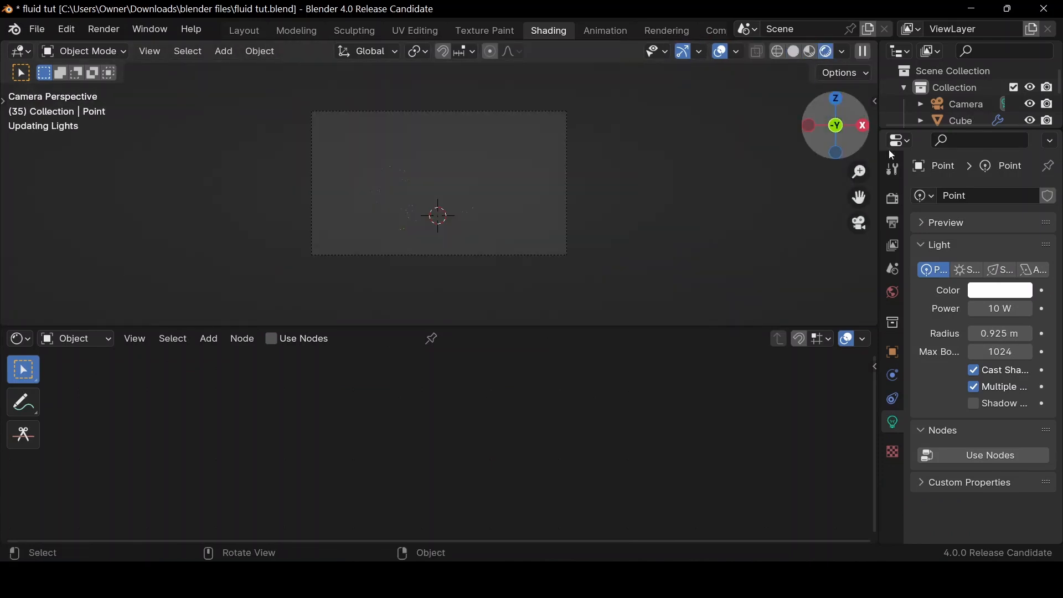
{"action": "left_click", "coordinate": [1002, 309]}
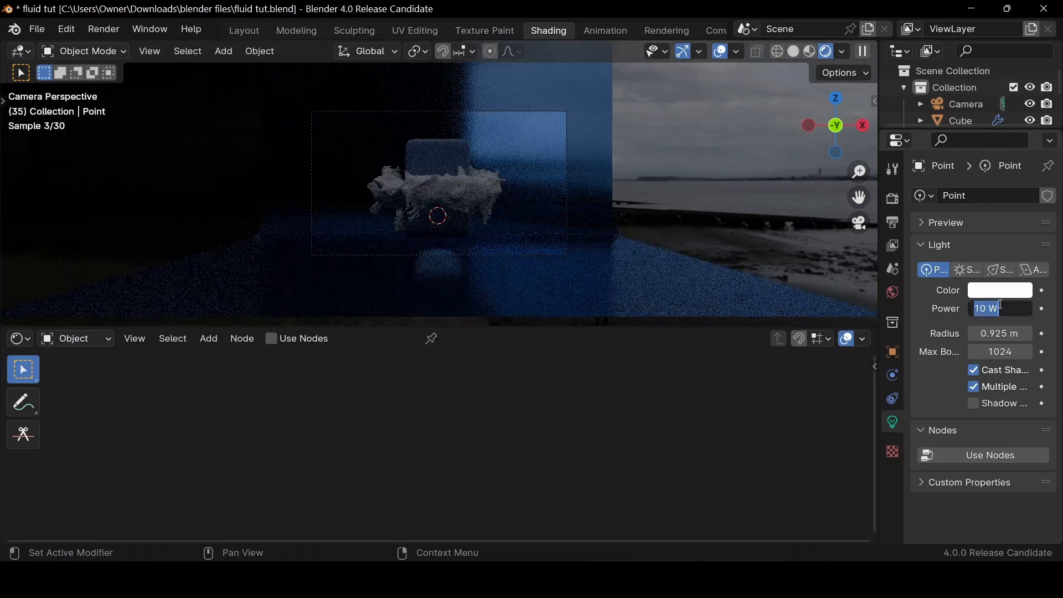
{"action": "type", "text": "50"}
{"action": "key", "text": "Return"}
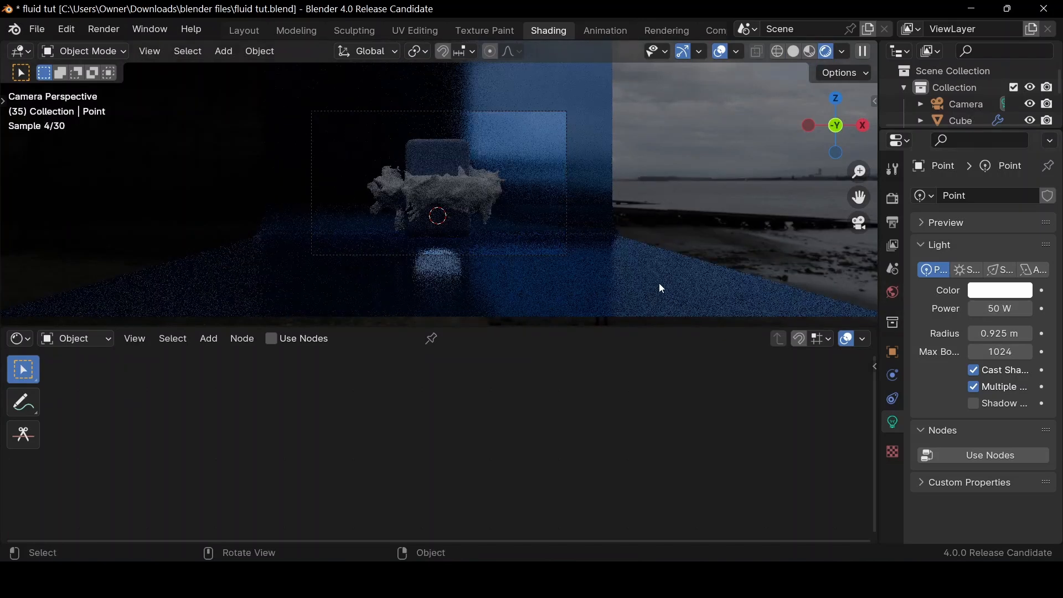
{"action": "scroll", "coordinate": [991, 117], "scroll_direction": "down", "scroll_amount": 3}
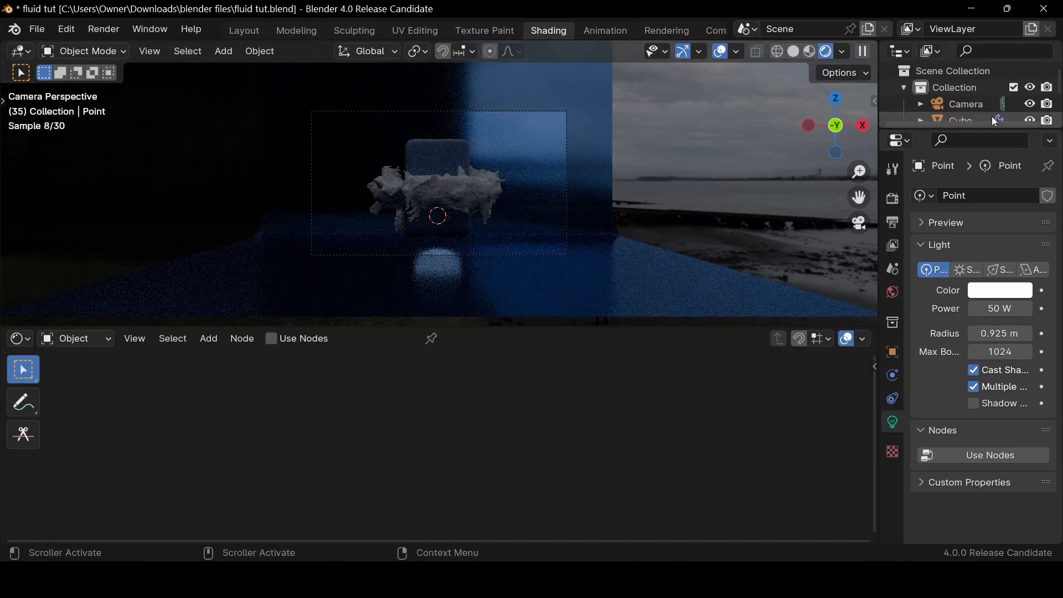
Set the camera's viewport passepartout opacity to 1.000 so everything outside its frame is hidden
{"action": "left_click", "coordinate": [956, 73]}
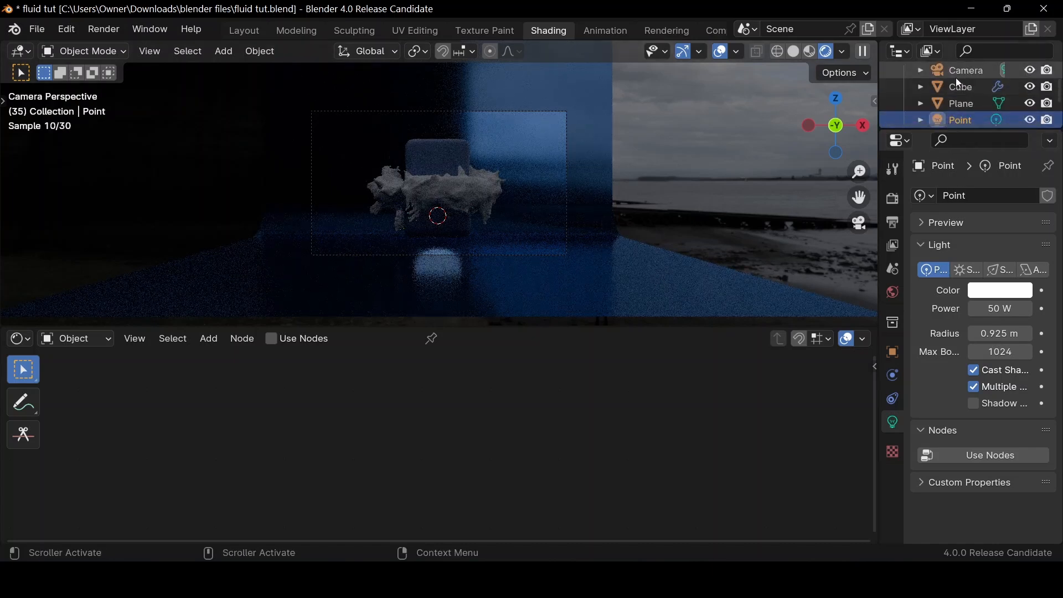
{"action": "scroll", "coordinate": [969, 493], "scroll_direction": "down", "scroll_amount": 3}
{"action": "scroll", "coordinate": [967, 476], "scroll_direction": "down", "scroll_amount": 3}
{"action": "left_click", "coordinate": [922, 338]}
{"action": "scroll", "coordinate": [980, 410], "scroll_direction": "down", "scroll_amount": 1}
{"action": "left_click", "coordinate": [1003, 427]}
{"action": "type", "text": "0.5"}
{"action": "double_click", "coordinate": [998, 439]}
{"action": "left_click_drag", "start_coordinate": [999, 423], "coordinate": [1034, 424]}
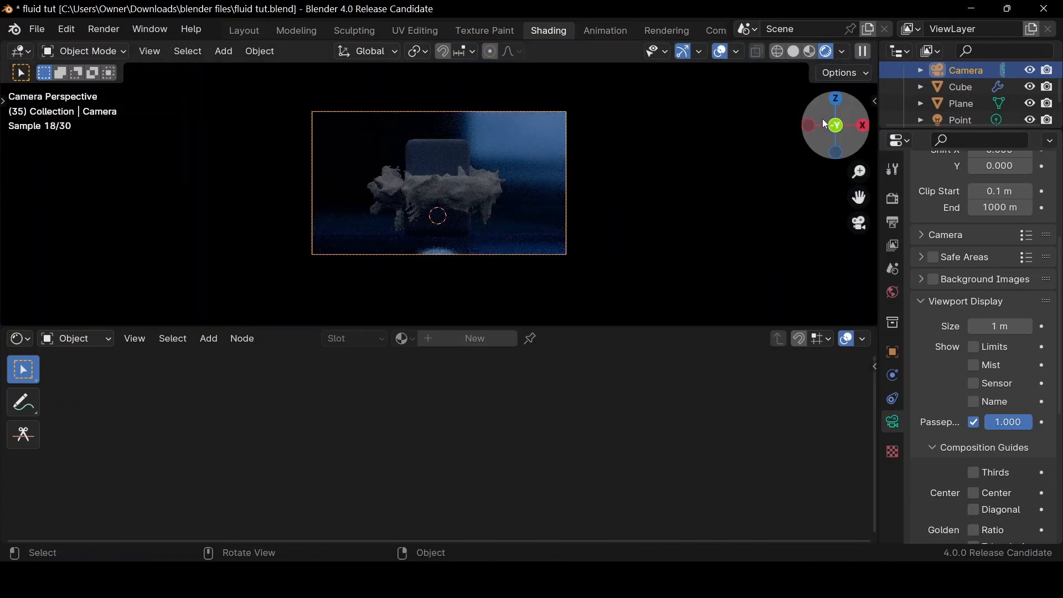
Add an area light and raise it about 4.3 m along Z, above the soap bar
{"action": "left_click_drag", "start_coordinate": [831, 135], "coordinate": [838, 149]}
{"action": "scroll", "coordinate": [812, 133], "scroll_direction": "down", "scroll_amount": 4}
{"action": "left_click_drag", "start_coordinate": [859, 198], "coordinate": [851, 257]}
{"action": "left_click", "coordinate": [534, 185]}
{"action": "scroll", "coordinate": [537, 190], "scroll_direction": "up", "scroll_amount": 3}
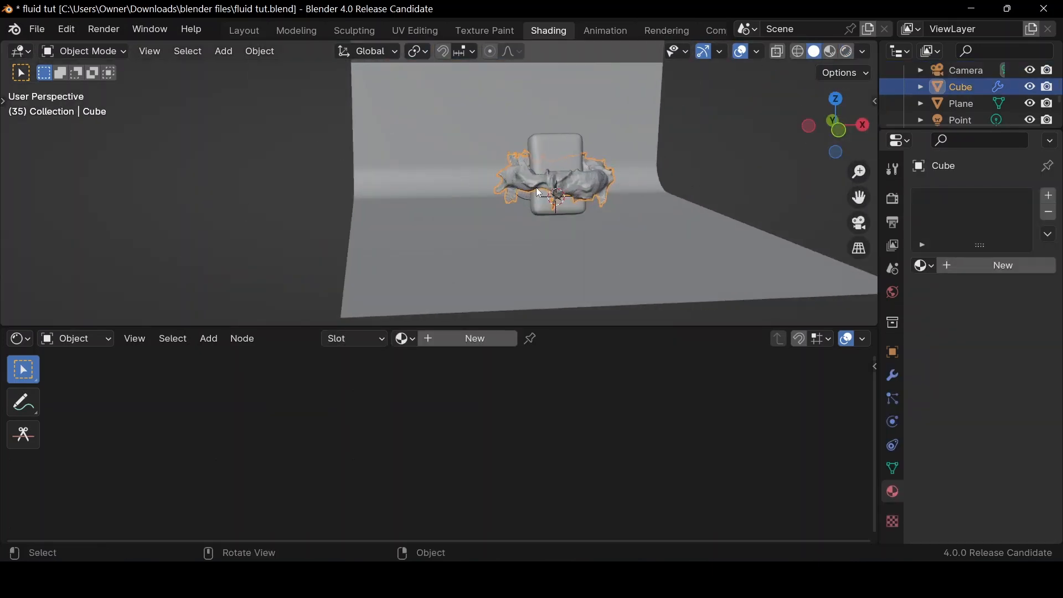
{"action": "key", "text": "shift+a"}
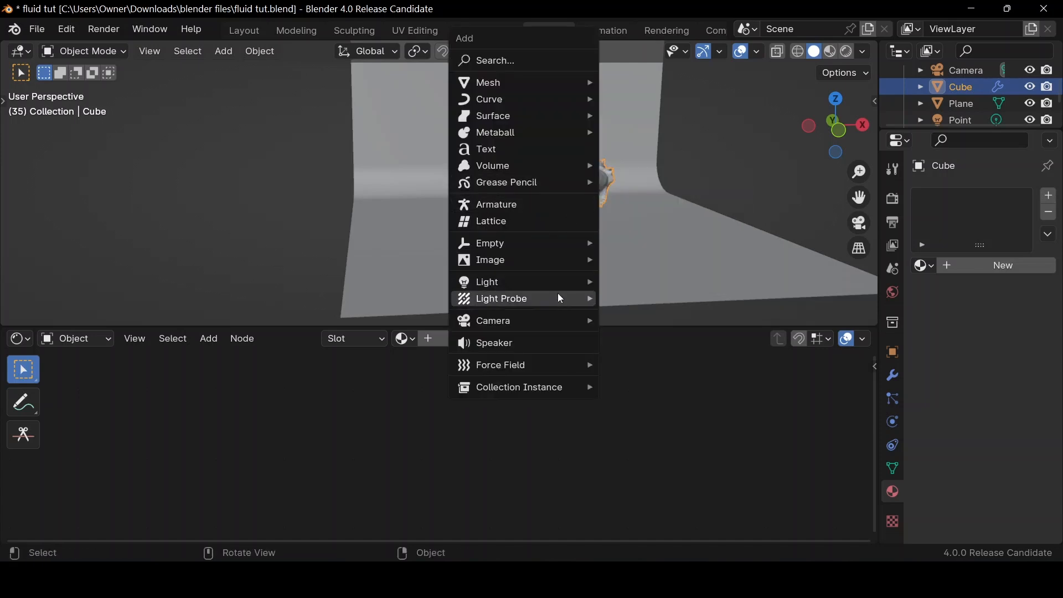
{"action": "mouse_move", "coordinate": [561, 284]}
{"action": "left_click", "coordinate": [665, 337]}
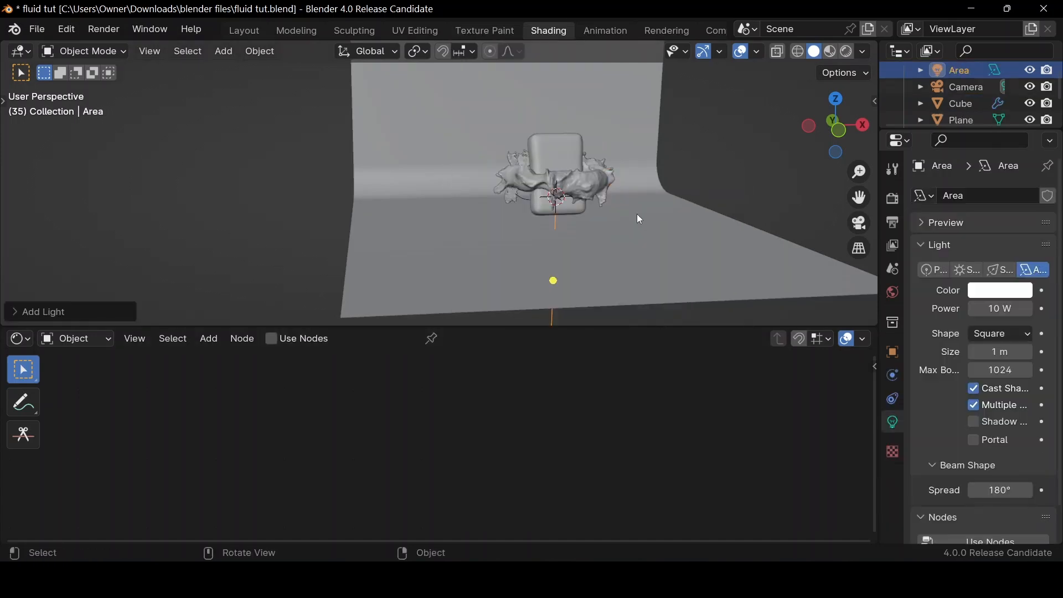
{"action": "key", "text": "g"}
{"action": "key", "text": "z"}
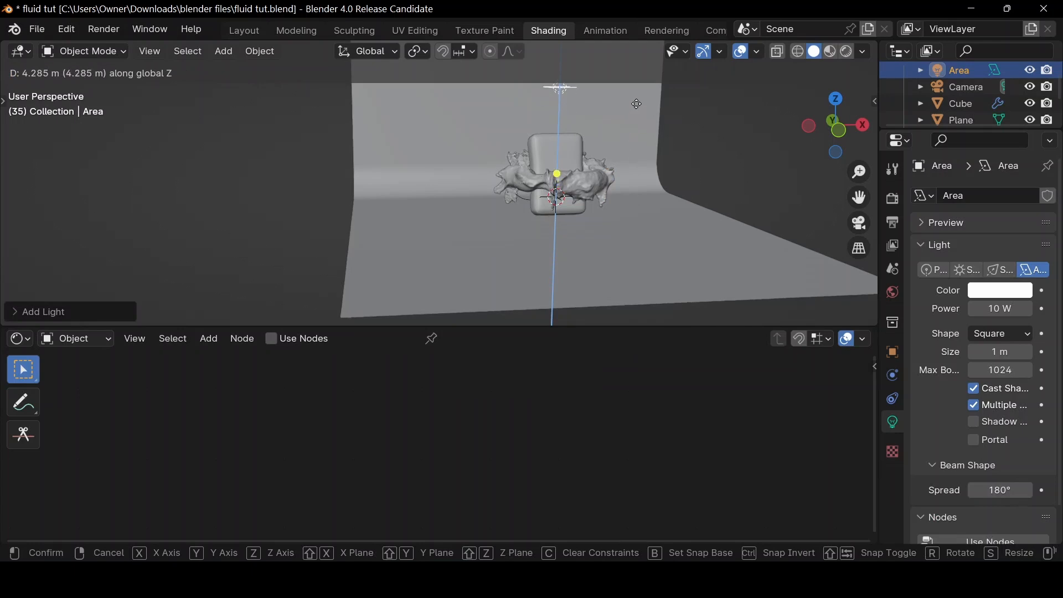
{"action": "left_click", "coordinate": [602, 102]}
{"action": "key", "text": "s"}
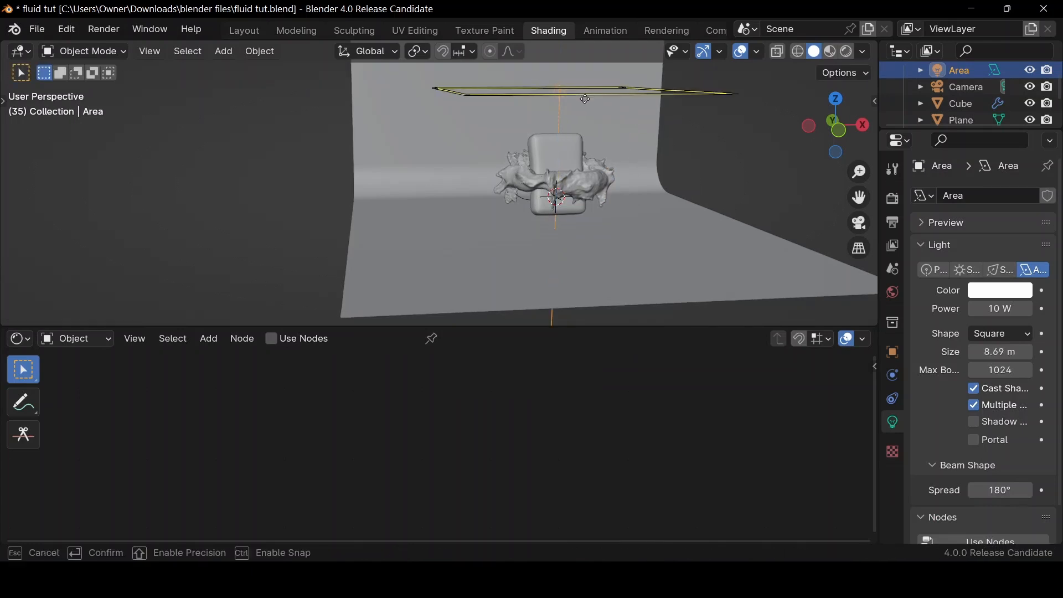
{"action": "left_click", "coordinate": [572, 92]}
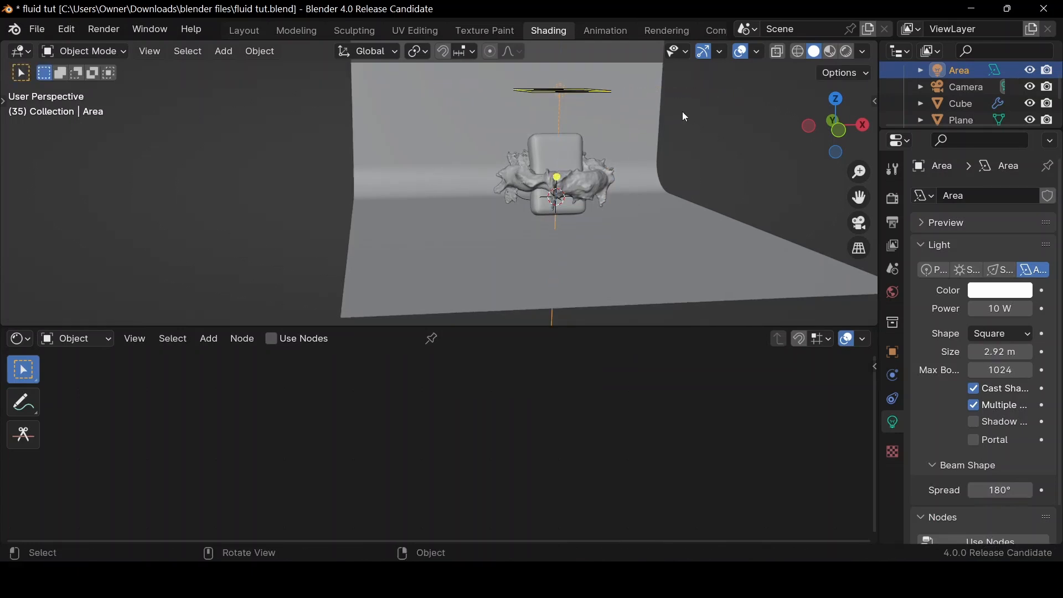
{"action": "left_click_drag", "start_coordinate": [815, 103], "coordinate": [823, 122]}
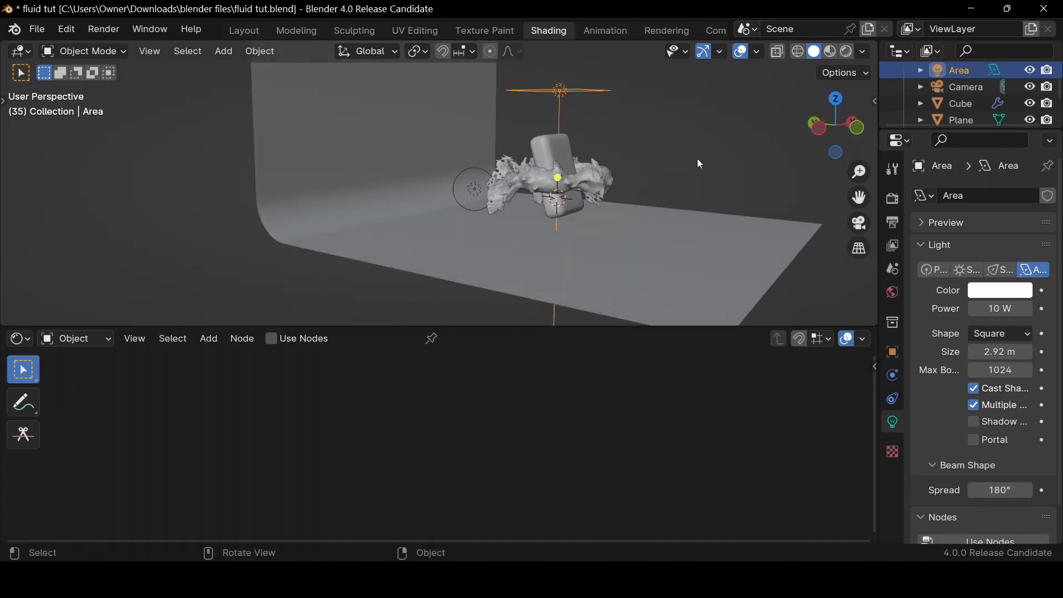
{"action": "key", "text": "g"}
{"action": "key", "text": "y"}
{"action": "left_click", "coordinate": [624, 142]}
{"action": "key", "text": "r"}
{"action": "key", "text": "y"}
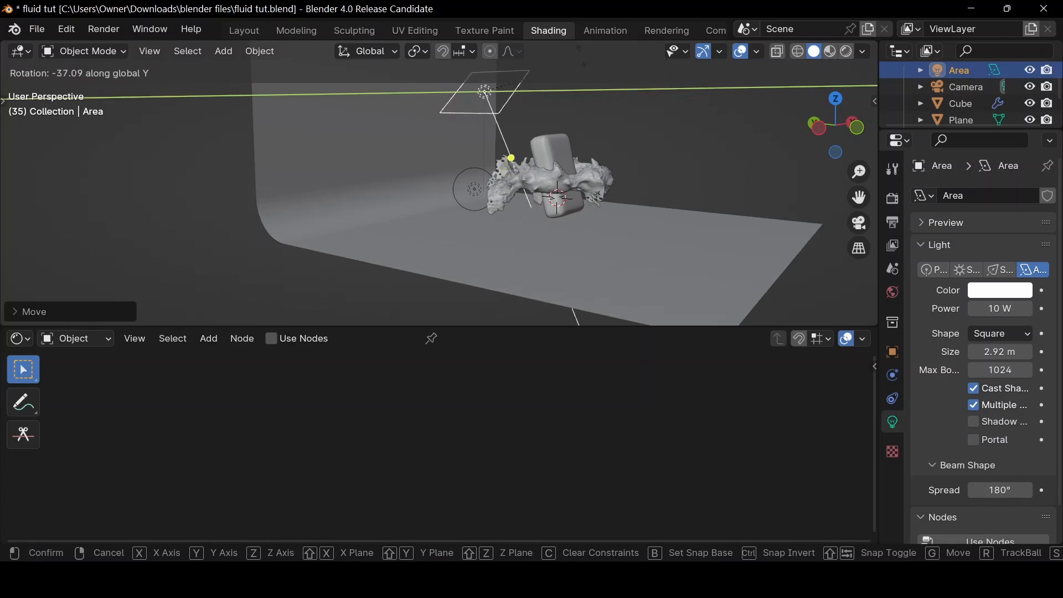
{"action": "left_click", "coordinate": [845, 242]}
{"action": "left_click_drag", "start_coordinate": [836, 125], "coordinate": [735, 174]}
{"action": "key", "text": "ctrl+z"}
{"action": "key", "text": "ctrl+z"}
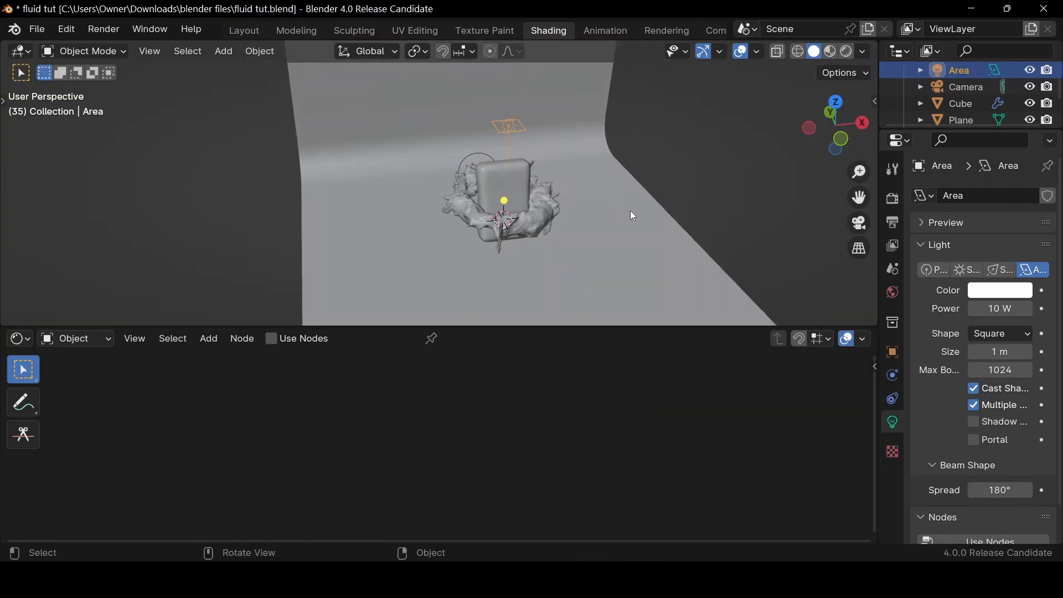
Enlarge the area light above the soap to about 3.75 m and move it along Y toward the back wall
{"action": "left_click_drag", "start_coordinate": [830, 130], "coordinate": [553, 177]}
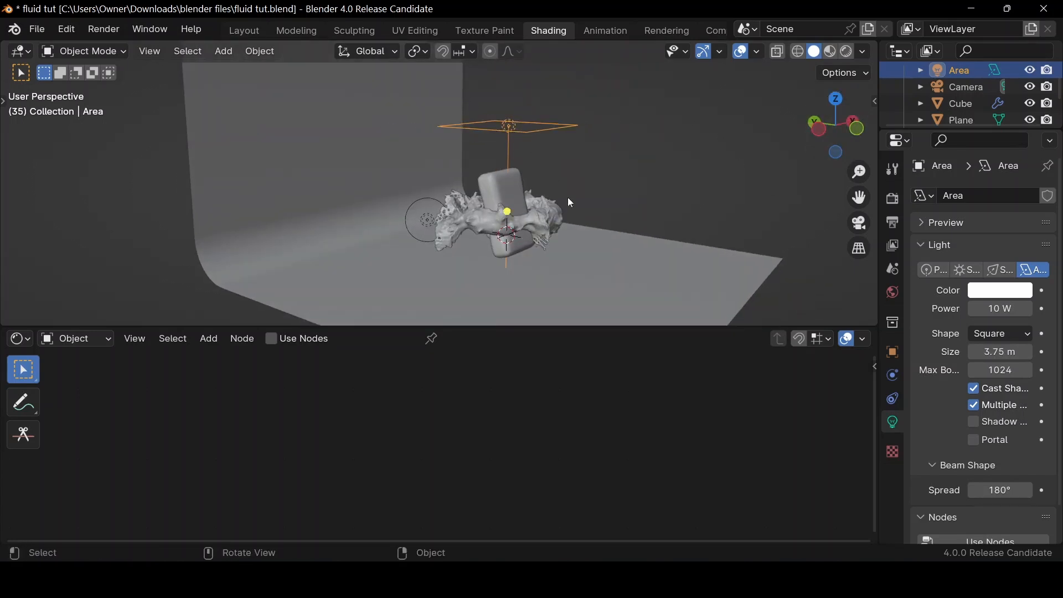
{"action": "key", "text": "g"}
{"action": "key", "text": "x"}
{"action": "key", "text": "y"}
{"action": "left_click", "coordinate": [550, 200]}
Rotate the overhead area light about -38° around X toward the soap and set its power to 100 W
{"action": "key", "text": "r"}
{"action": "key", "text": "x"}
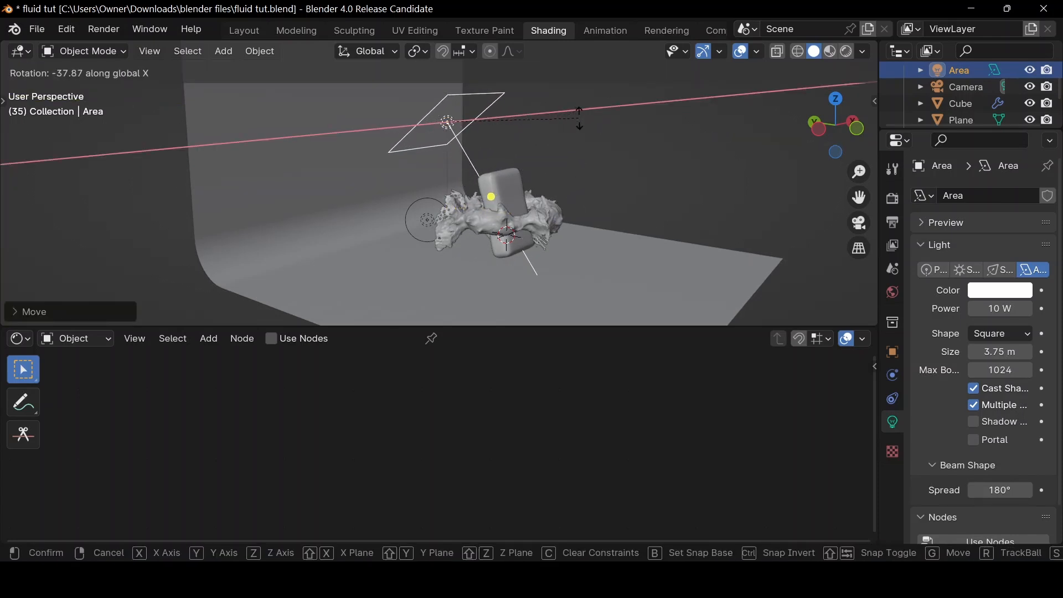
{"action": "left_click", "coordinate": [724, 177]}
{"action": "left_click", "coordinate": [998, 309]}
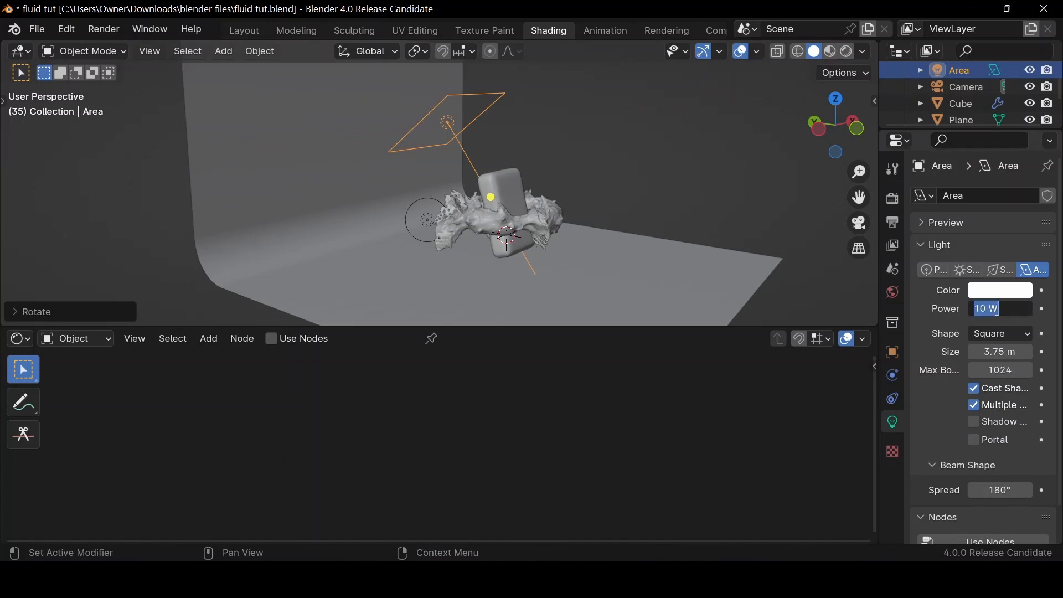
{"action": "type", "text": "100"}
{"action": "key", "text": "Return"}
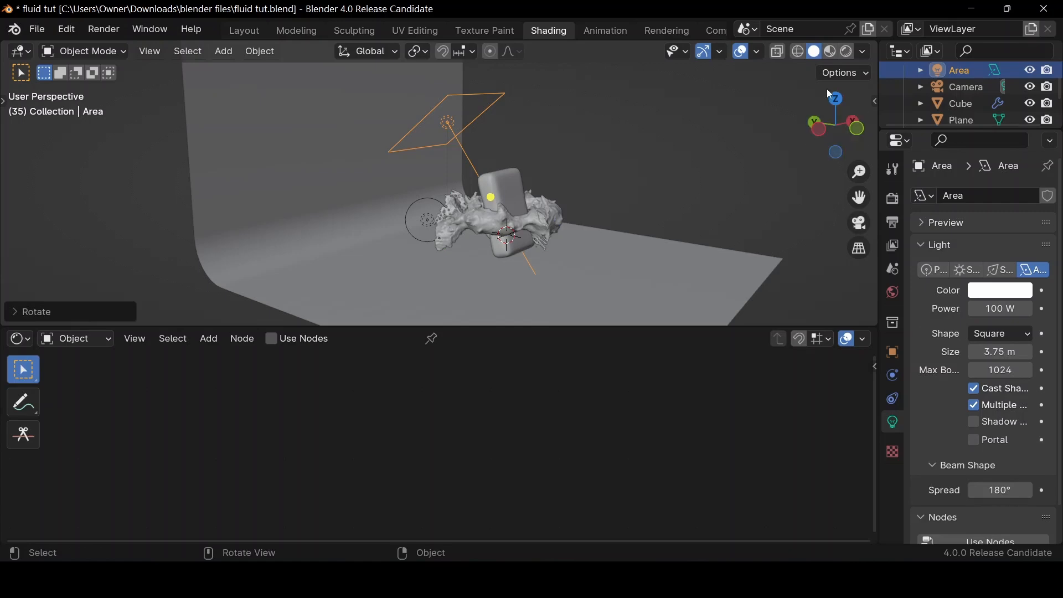
Preview the overhead light's effect in rendered shading through the camera
{"action": "left_click", "coordinate": [844, 55]}
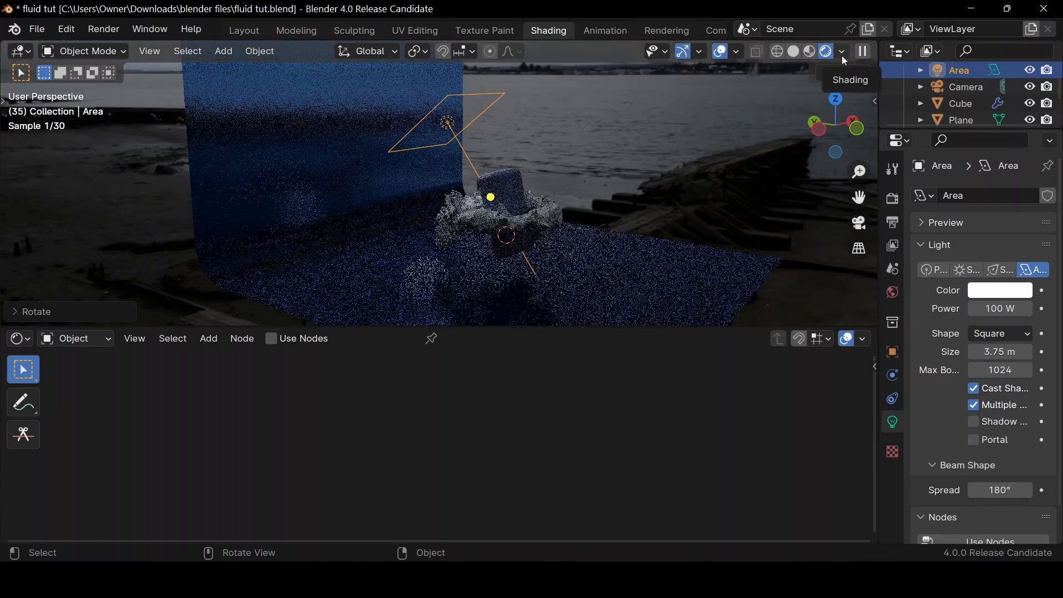
{"action": "left_click", "coordinate": [860, 223]}
{"action": "left_click", "coordinate": [860, 223]}
{"action": "left_click", "coordinate": [860, 223]}
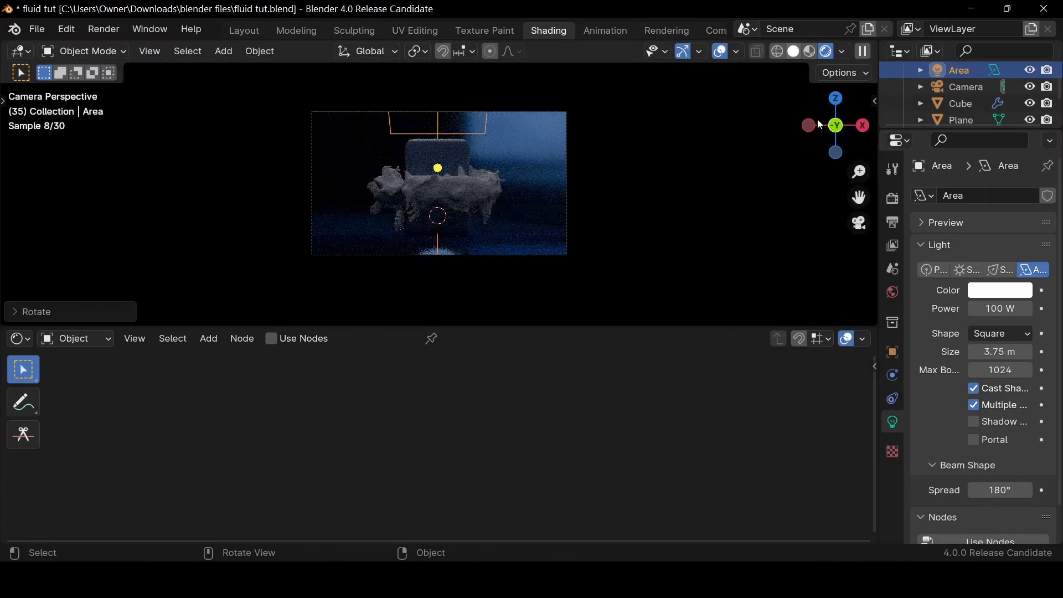
Add a second area light and place it above and to the right of the soap bar
{"action": "mouse_move", "coordinate": [819, 122]}
{"action": "left_mouse_down"}
{"action": "mouse_move", "coordinate": [813, 165]}
{"action": "mouse_move", "coordinate": [795, 144]}
{"action": "left_mouse_up"}
{"action": "key", "text": "shift+a"}
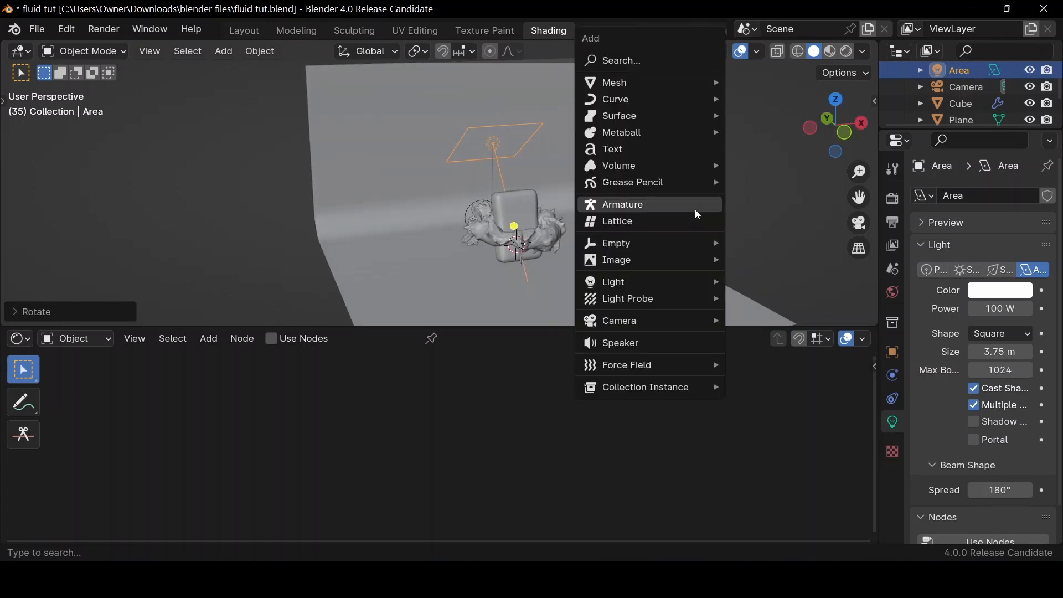
{"action": "mouse_move", "coordinate": [683, 281]}
{"action": "left_click", "coordinate": [759, 334]}
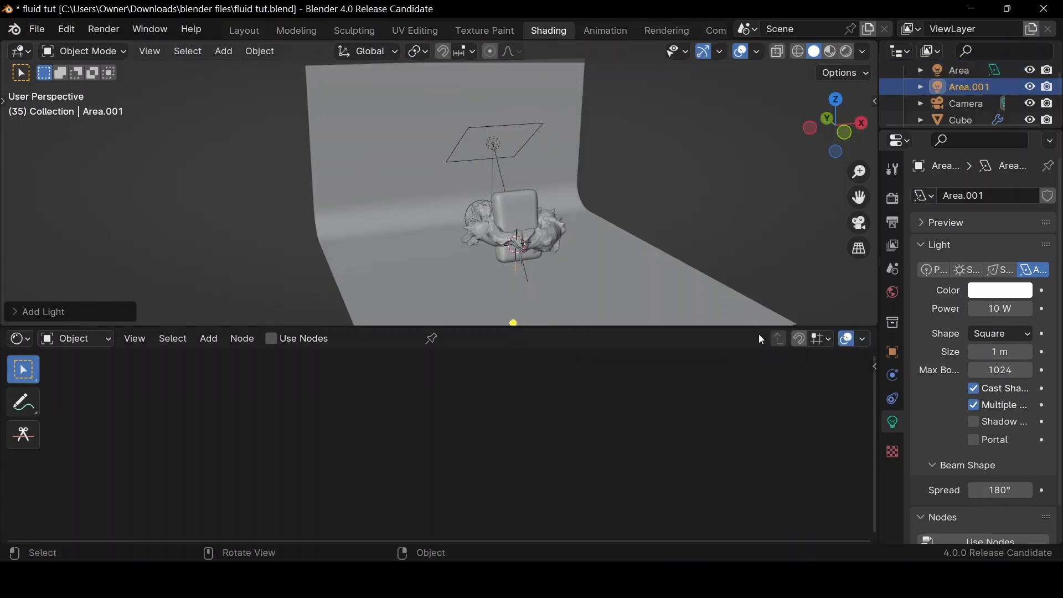
{"action": "key", "text": "g"}
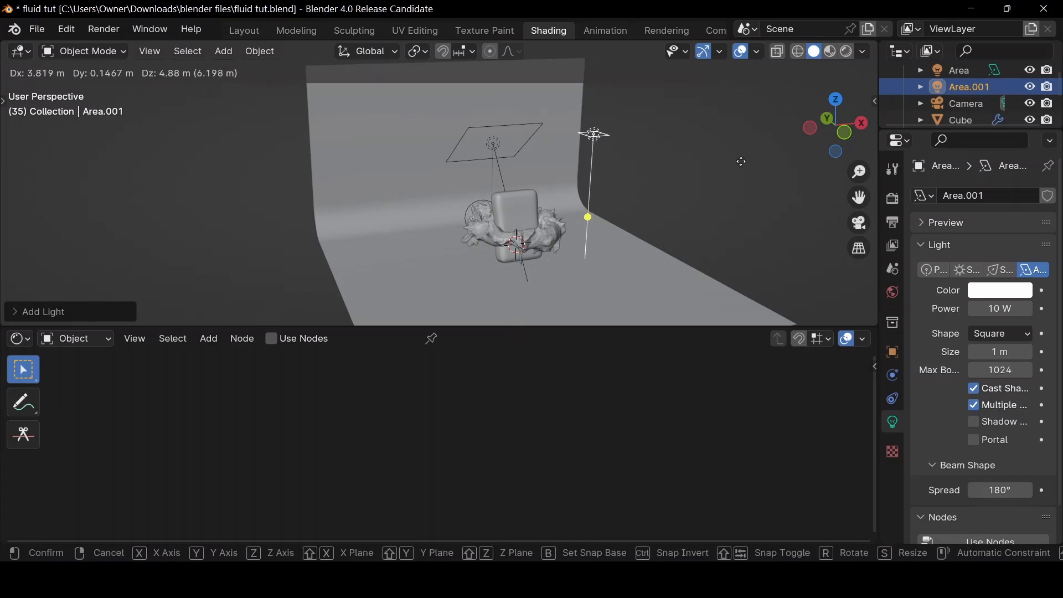
{"action": "left_click", "coordinate": [743, 163]}
Lower the second area light slightly, rotate it freely to face the soap, and enlarge it to about 3.2 m
{"action": "left_click_drag", "start_coordinate": [860, 127], "coordinate": [818, 128]}
{"action": "left_click", "coordinate": [848, 127]}
{"action": "middle_click_drag", "start_coordinate": [664, 150], "coordinate": [722, 147]}
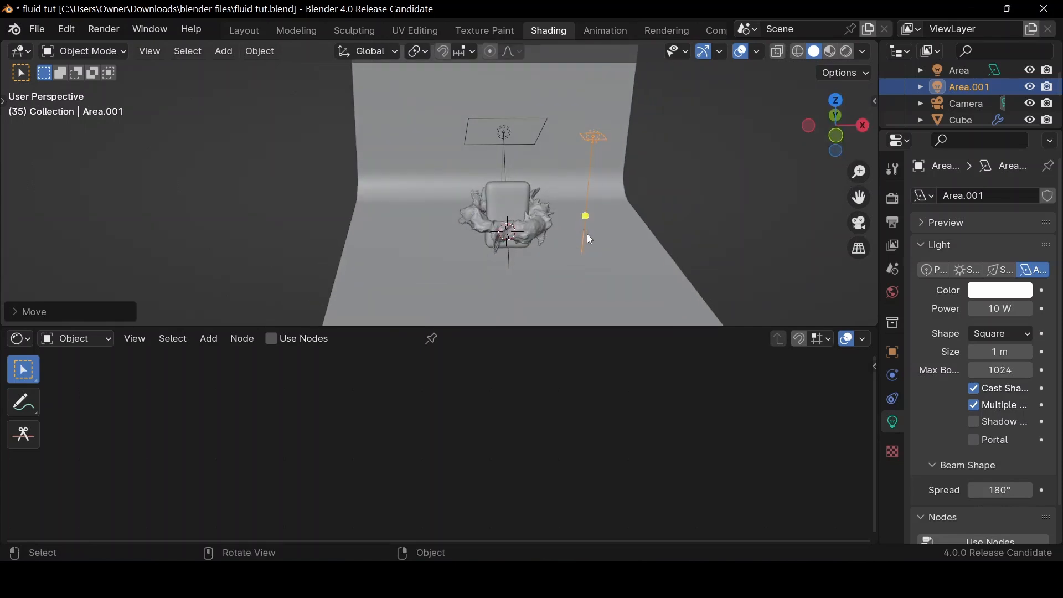
{"action": "key", "text": "g"}
{"action": "left_click", "coordinate": [576, 269]}
{"action": "key", "text": "r"}
{"action": "key", "text": "r"}
{"action": "left_click", "coordinate": [682, 259]}
{"action": "left_click_drag", "start_coordinate": [579, 185], "coordinate": [637, 201]}
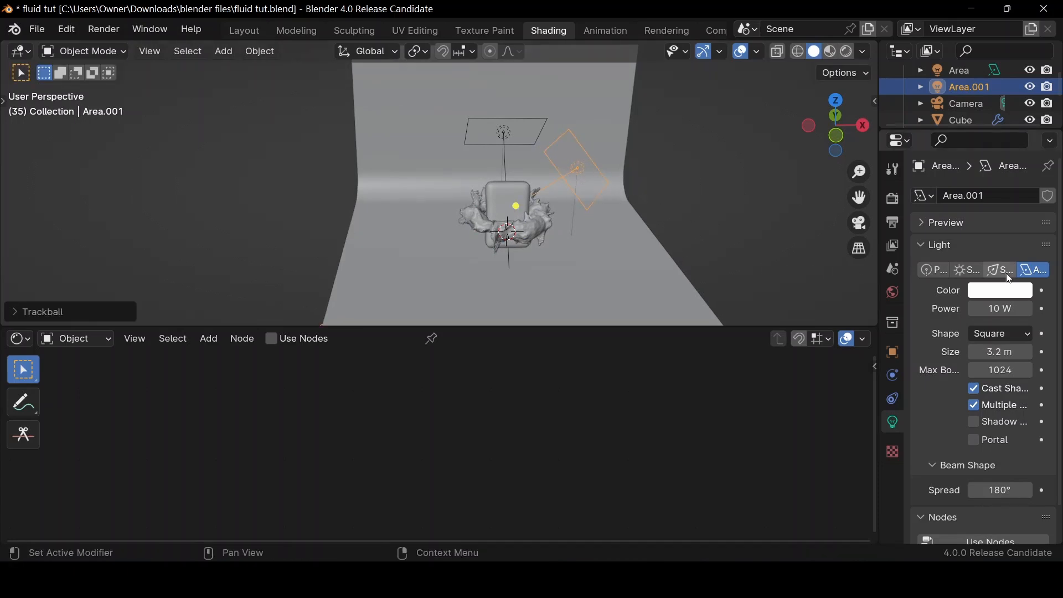
Change the second area light's shape to Rectangle and set its power to 200 W
{"action": "left_click", "coordinate": [1004, 335]}
{"action": "left_click", "coordinate": [976, 371]}
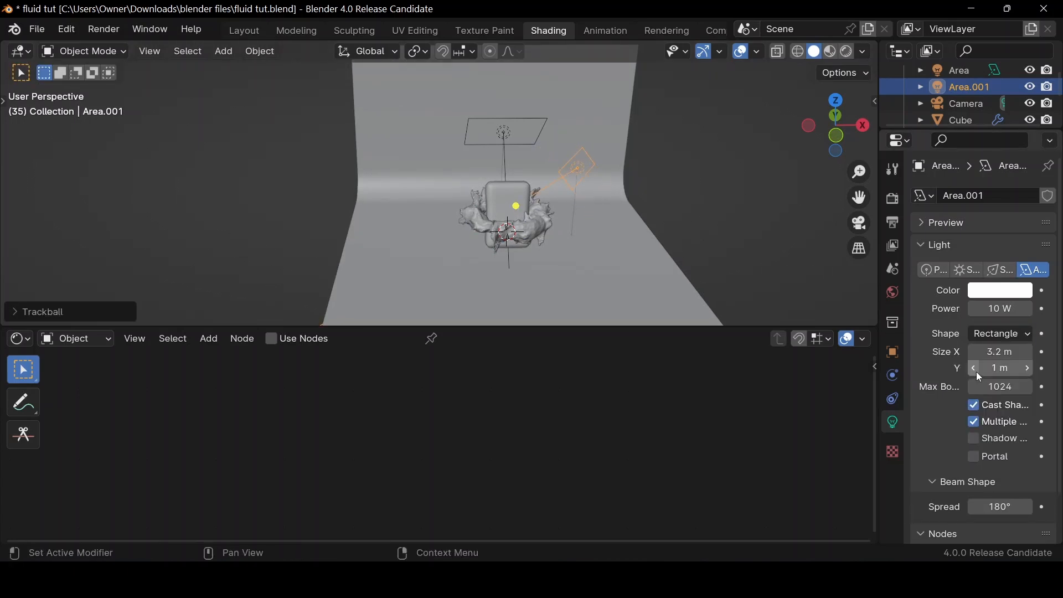
{"action": "left_click", "coordinate": [1008, 308]}
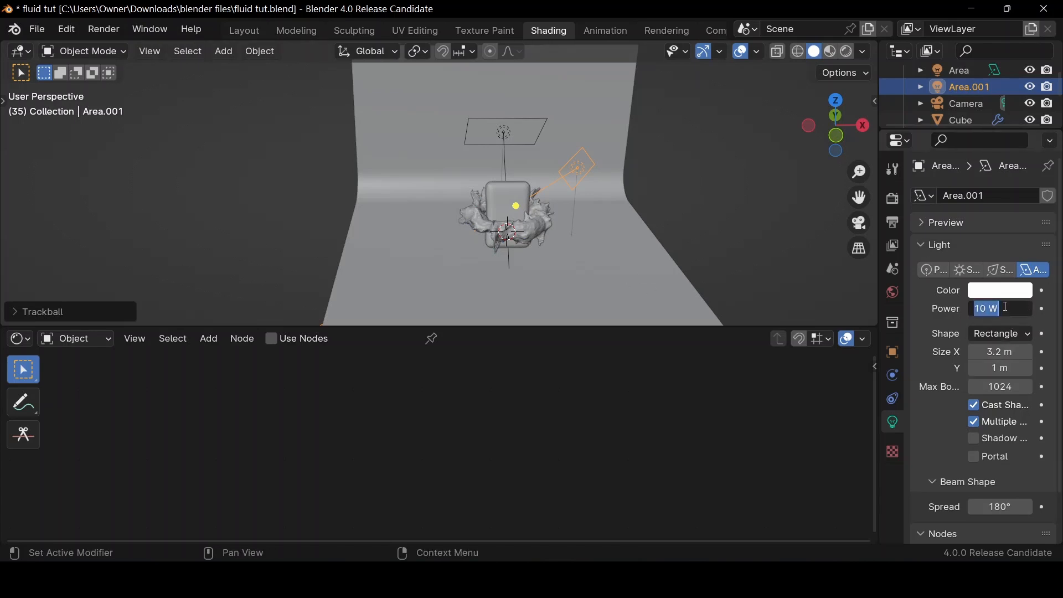
{"action": "key", "text": "Return"}
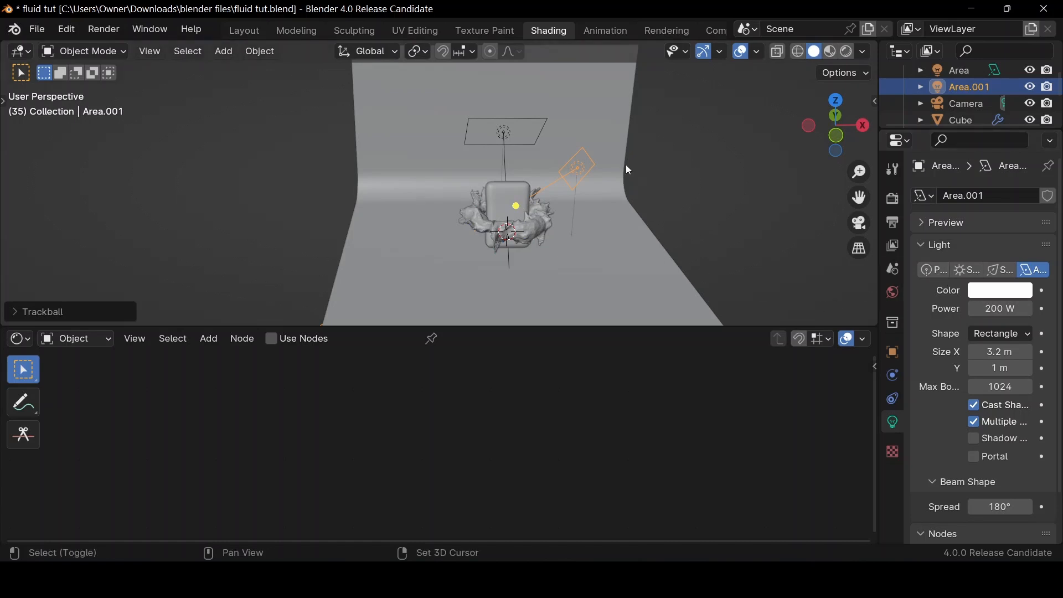
Add a third area light and place it up and left of the soap, shifted along Y in front of it
{"action": "key", "text": "shift+a"}
{"action": "mouse_move", "coordinate": [573, 282]}
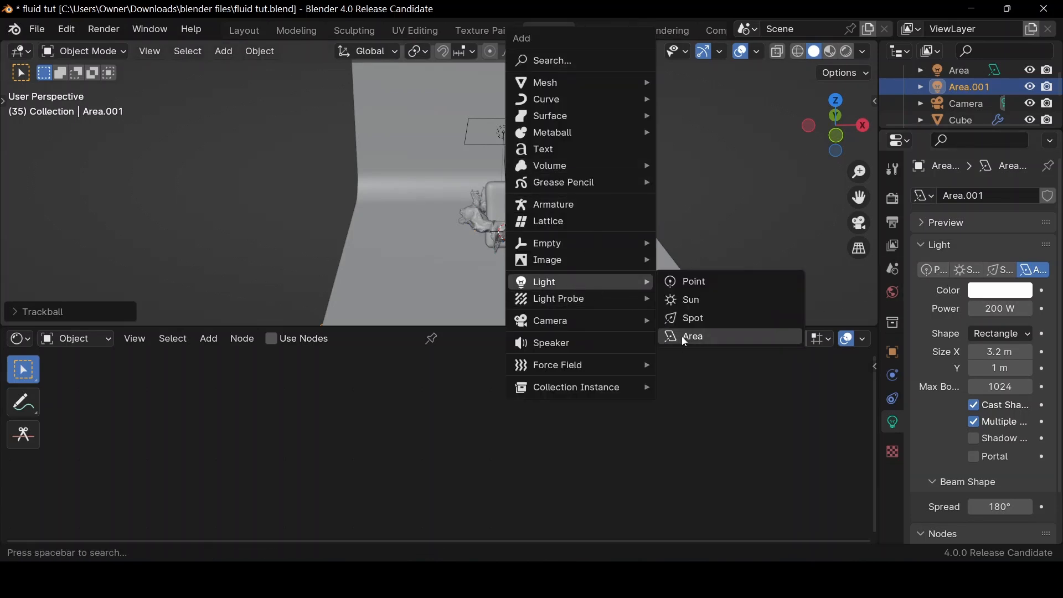
{"action": "left_click", "coordinate": [681, 336]}
{"action": "key", "text": "g"}
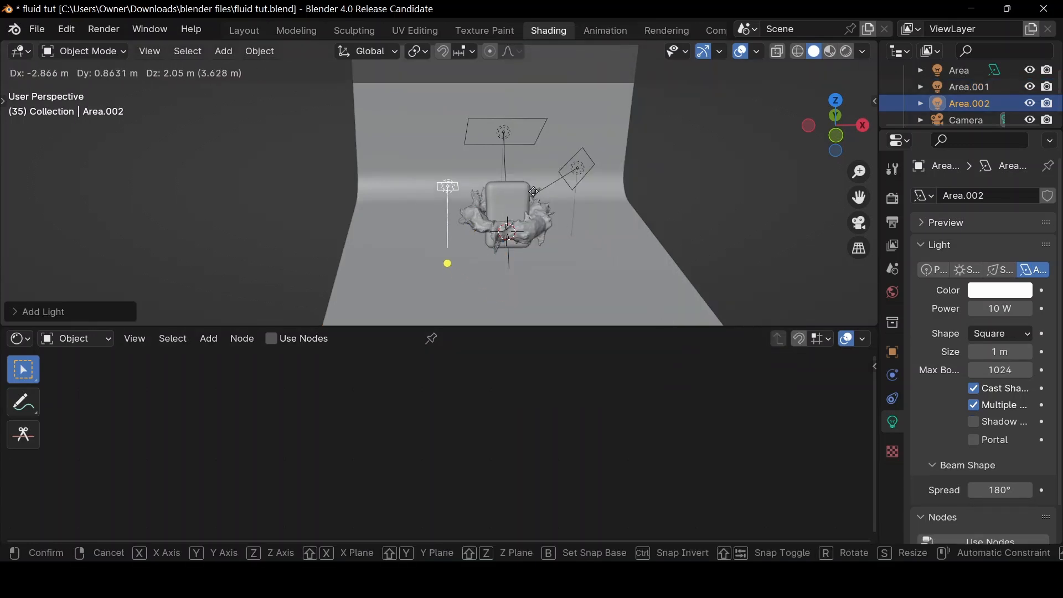
{"action": "left_click", "coordinate": [566, 176]}
{"action": "left_click", "coordinate": [836, 116]}
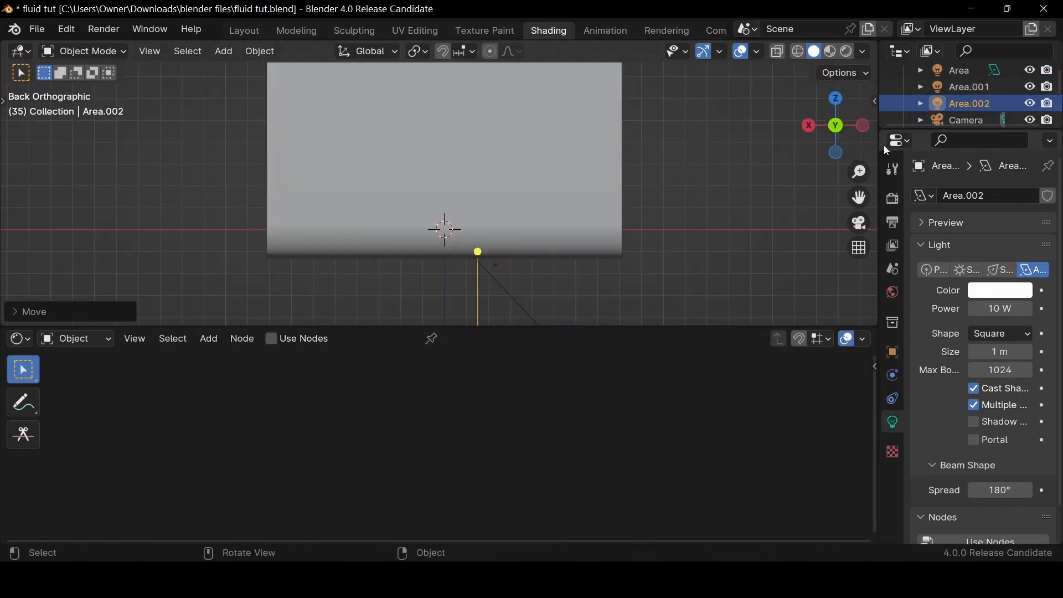
{"action": "left_click_drag", "start_coordinate": [839, 123], "coordinate": [852, 130]}
{"action": "key", "text": "g"}
{"action": "key", "text": "y"}
Rotate the third area light around X and freely to face the soap, and enlarge it to about 3.41 m
{"action": "key", "text": "r"}
{"action": "key", "text": "x"}
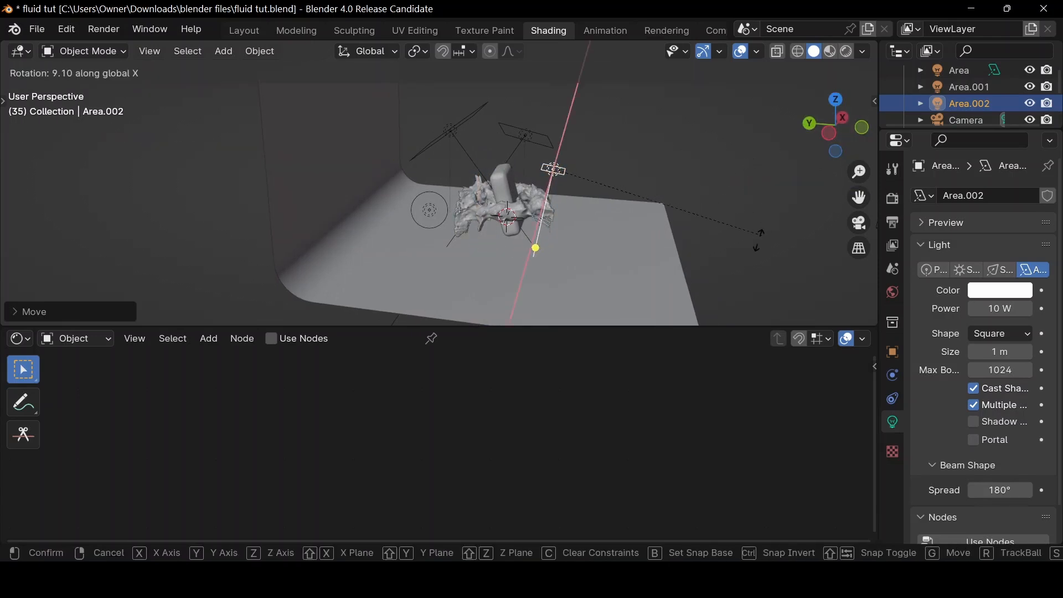
{"action": "left_click", "coordinate": [657, 255]}
{"action": "key", "text": "r"}
{"action": "key", "text": "r"}
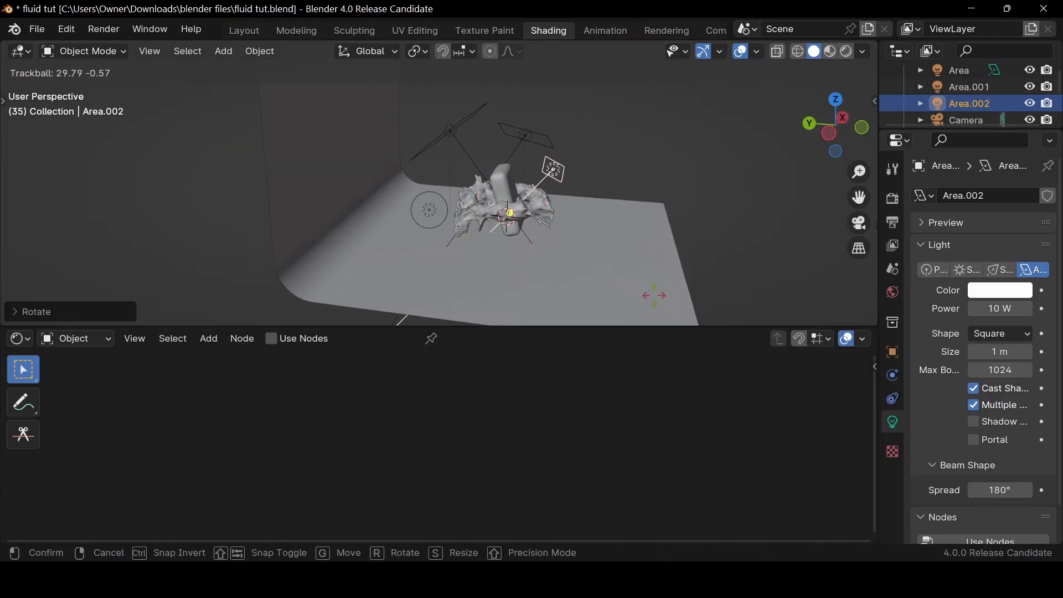
{"action": "left_click", "coordinate": [594, 217]}
{"action": "left_click_drag", "start_coordinate": [561, 184], "coordinate": [620, 205]}
Shift the third area light slightly down and left as seen through the camera
{"action": "left_click", "coordinate": [859, 224]}
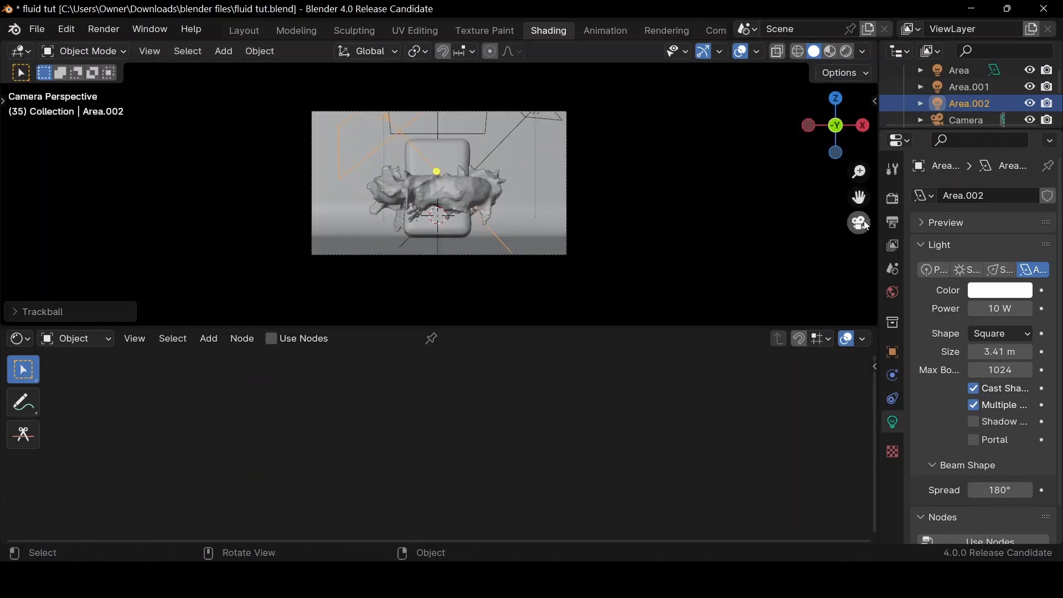
{"action": "key", "text": "g"}
{"action": "left_click", "coordinate": [493, 234]}
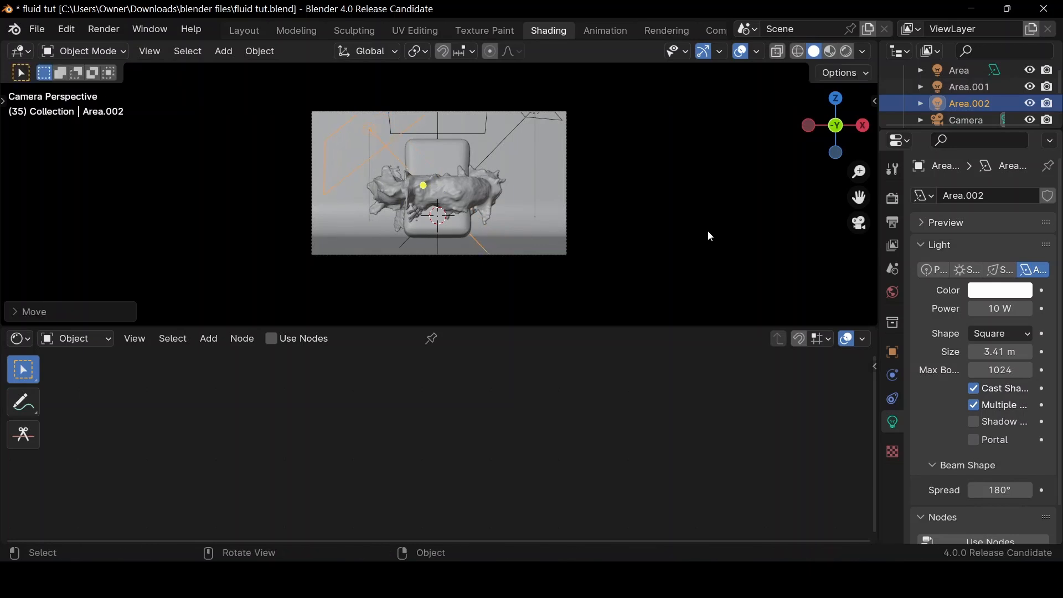
Set the third area light's power to 150 W and show the camera view in rendered shading
{"action": "left_click", "coordinate": [1001, 304]}
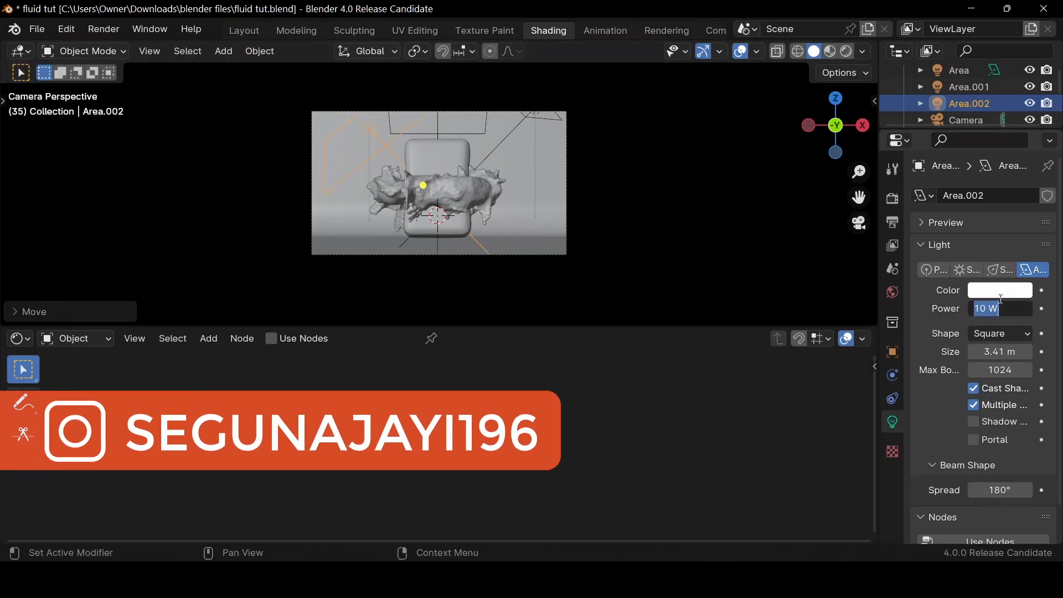
{"action": "type", "text": "150"}
{"action": "key", "text": "Return"}
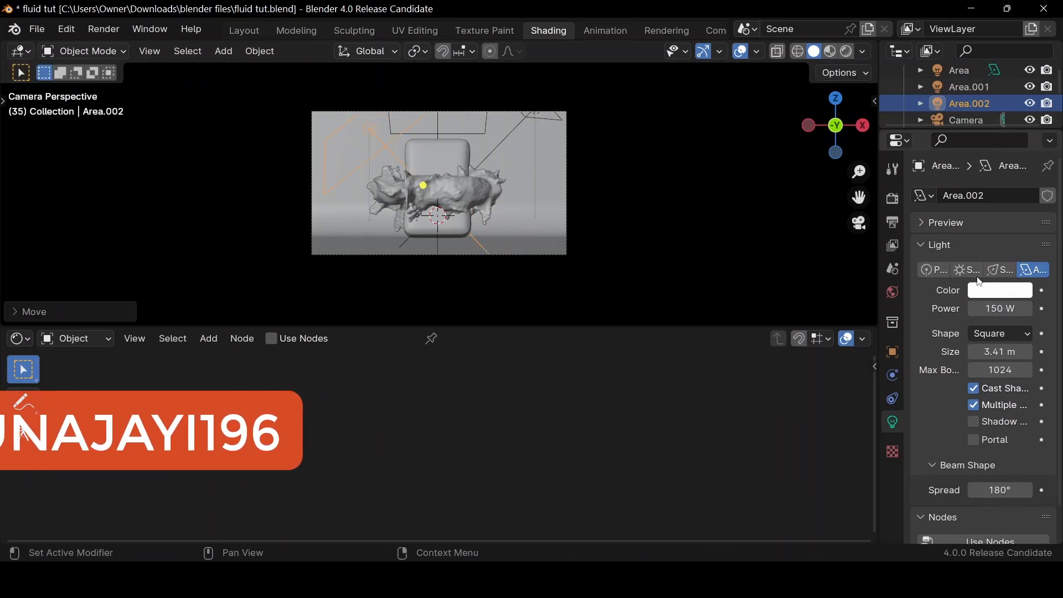
{"action": "left_click", "coordinate": [846, 51]}
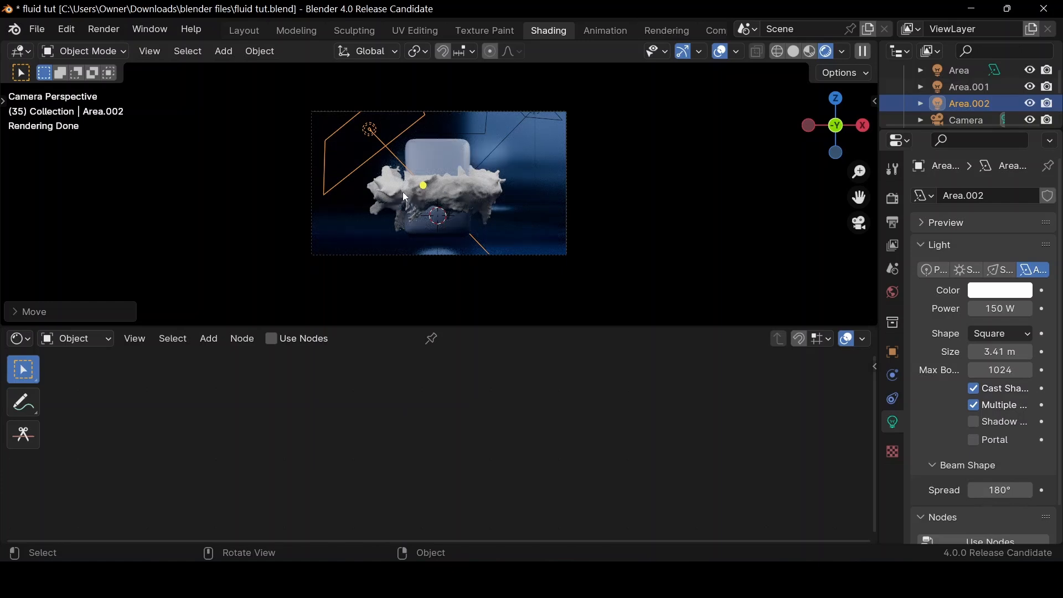
Move the third area light farther up and left of the soap as seen through the camera
{"action": "key", "text": "g"}
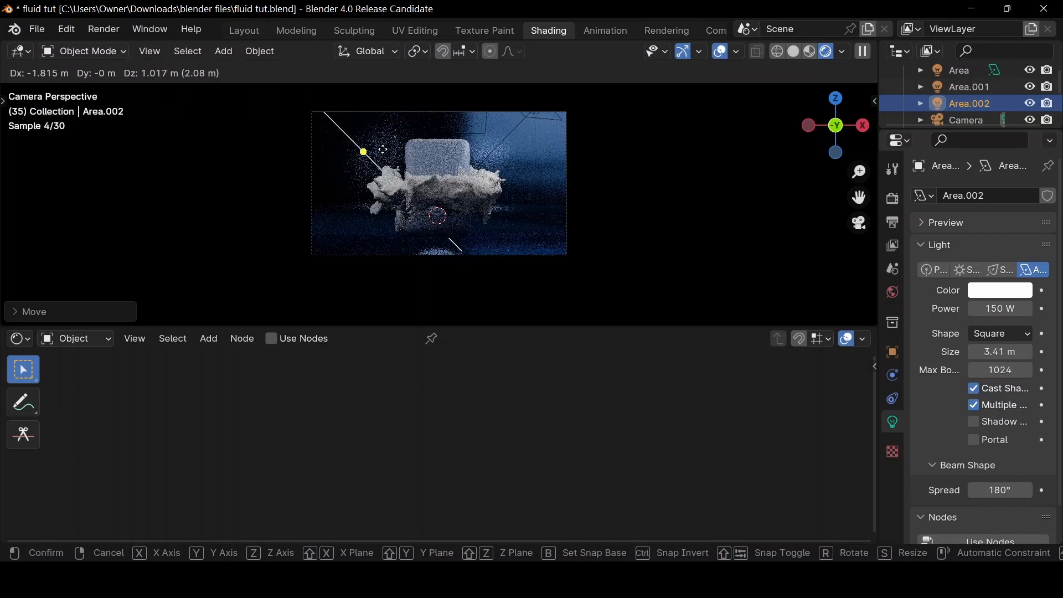
{"action": "left_click", "coordinate": [472, 180]}
{"action": "left_click", "coordinate": [470, 189]}
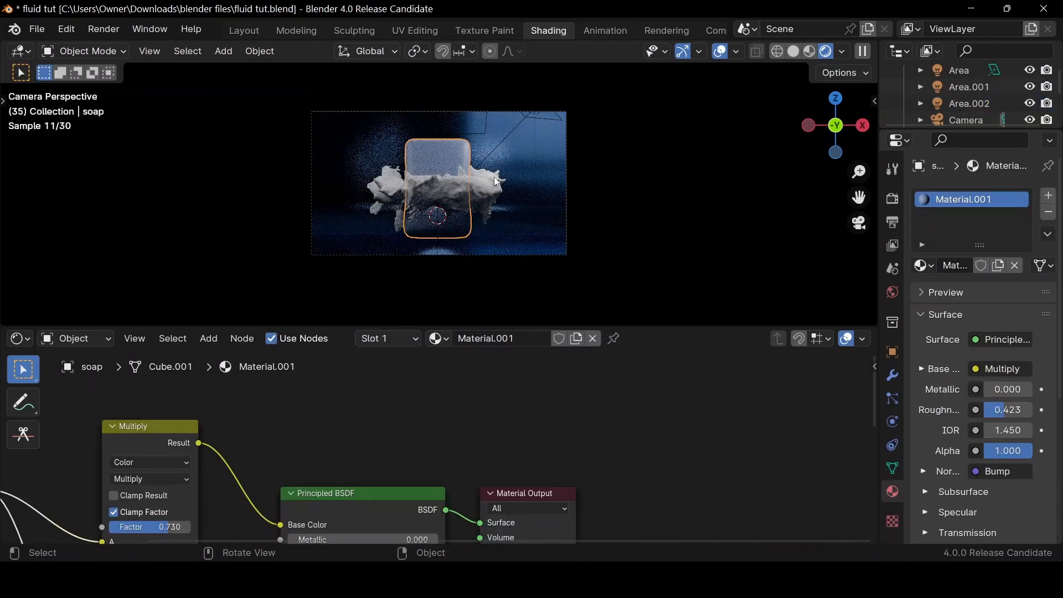
Give the liquid splash a new material and change its surface shader to Glass BSDF
{"action": "left_click", "coordinate": [492, 177]}
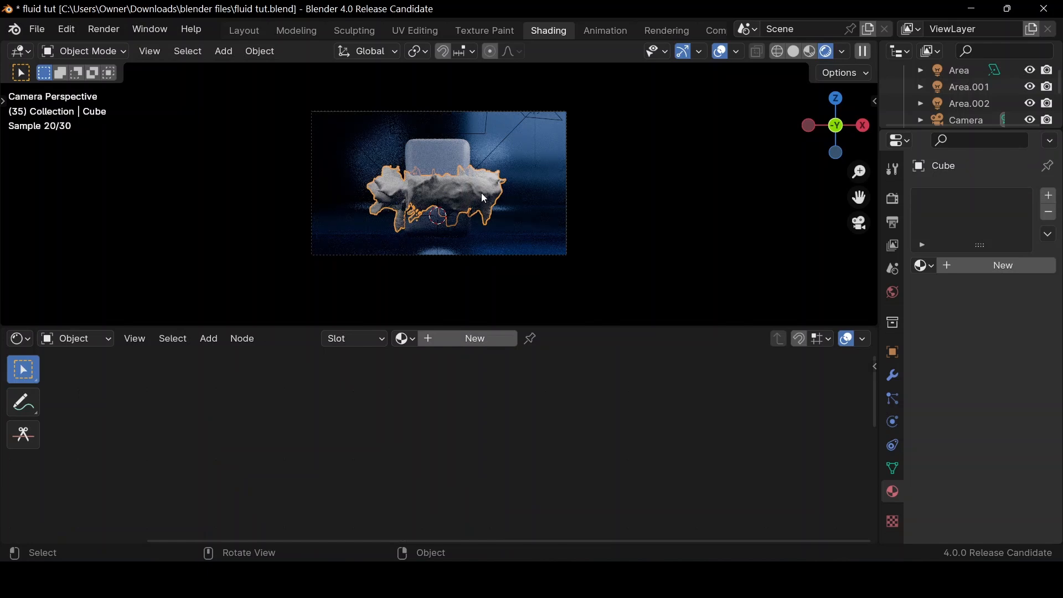
{"action": "left_click", "coordinate": [468, 340]}
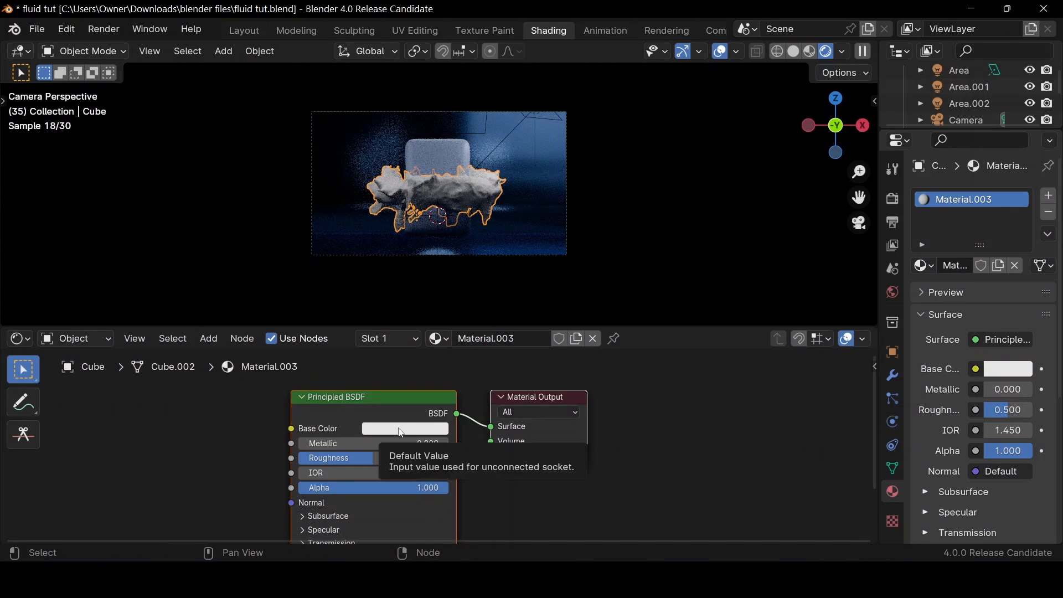
{"action": "left_click", "coordinate": [1026, 341]}
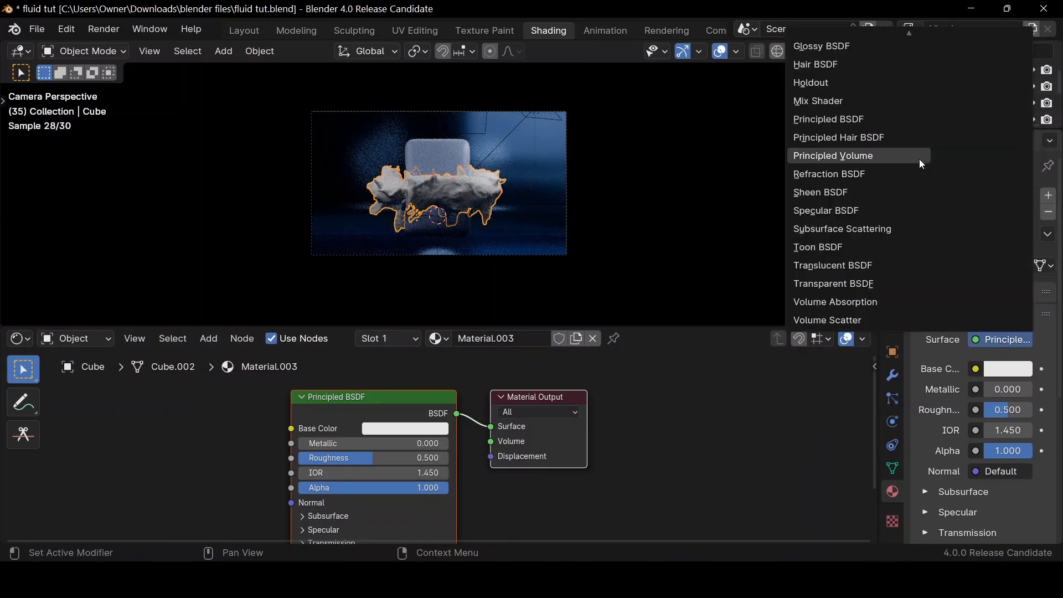
{"action": "scroll", "coordinate": [841, 48], "scroll_direction": "up", "scroll_amount": 1}
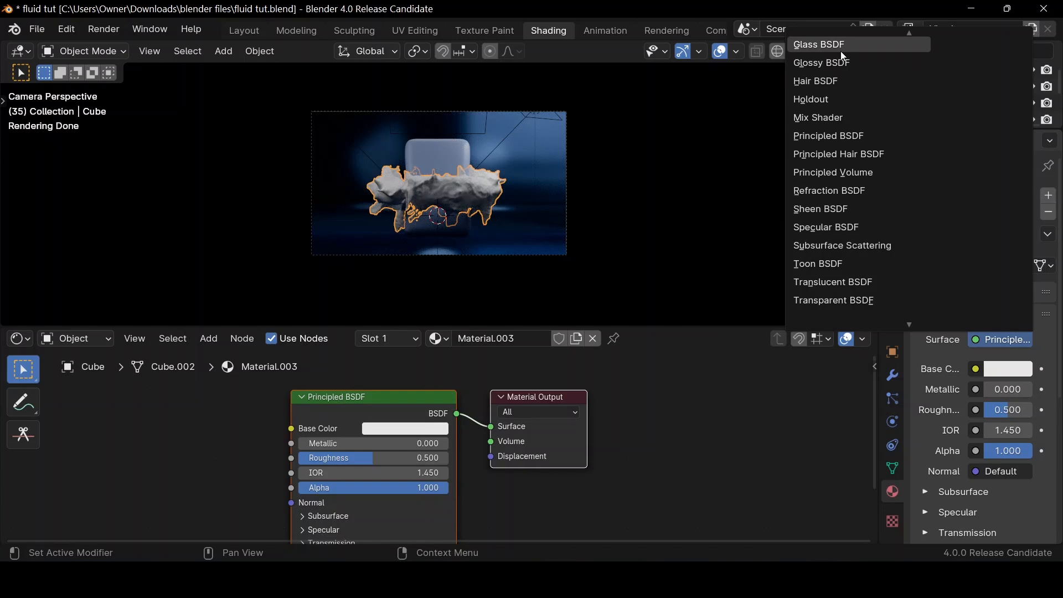
{"action": "left_click", "coordinate": [841, 53]}
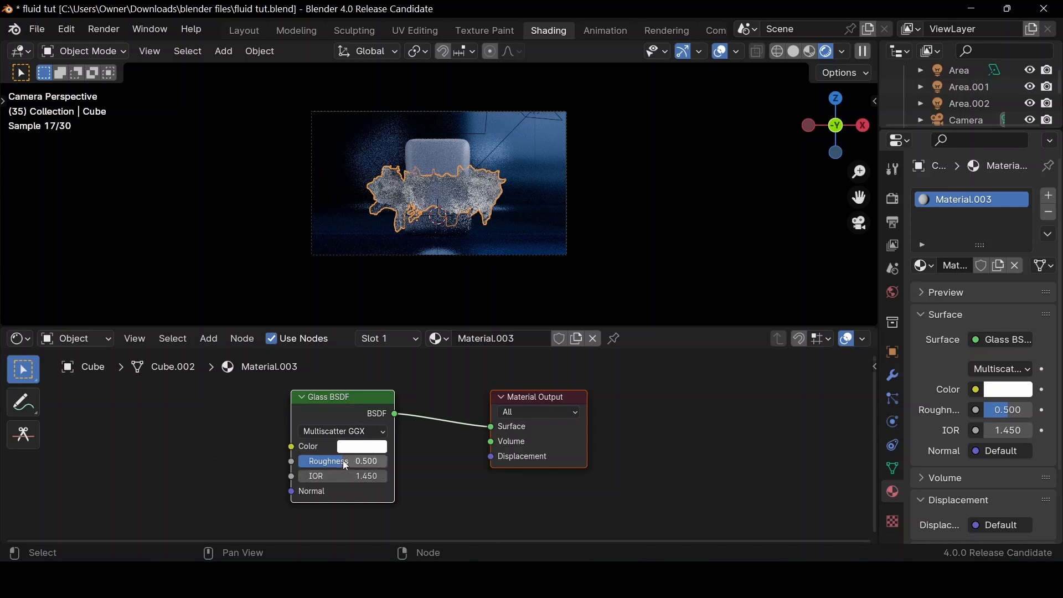
Set the liquid's glass roughness to 0 and its IOR to 1.33
{"action": "left_click_drag", "start_coordinate": [345, 462], "coordinate": [299, 461]}
{"action": "left_click", "coordinate": [361, 477]}
{"action": "left_click", "coordinate": [366, 478]}
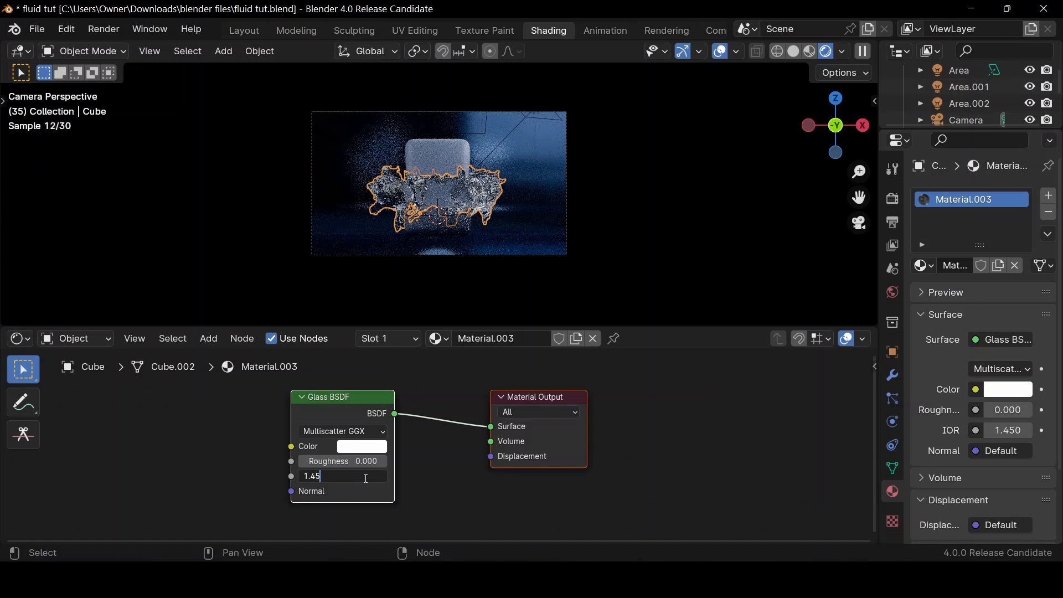
{"action": "key", "text": "ctrl+a"}
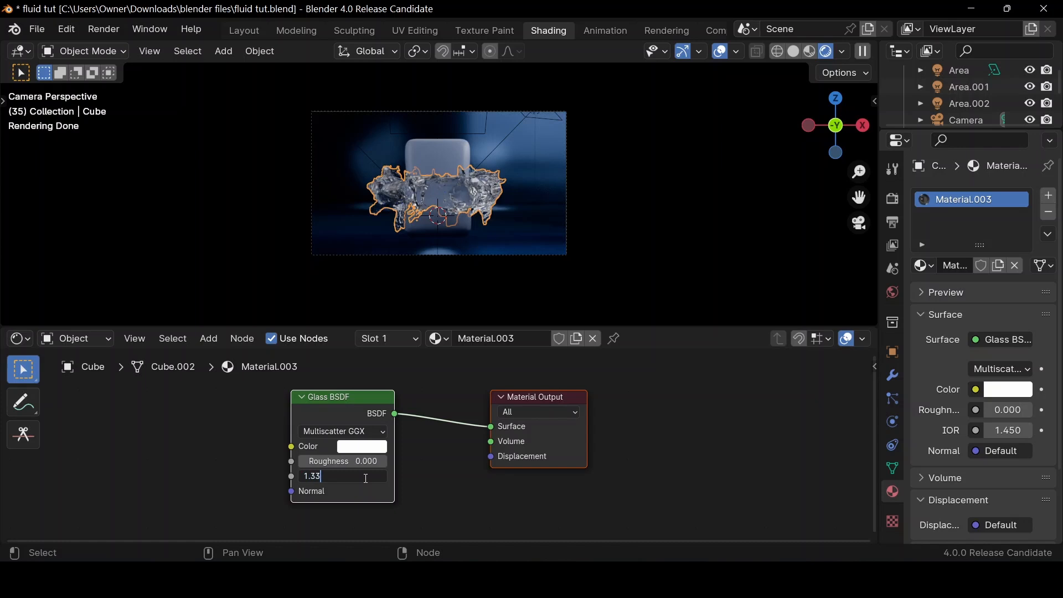
{"action": "type", "text": "1.33"}
{"action": "key", "text": "Return"}
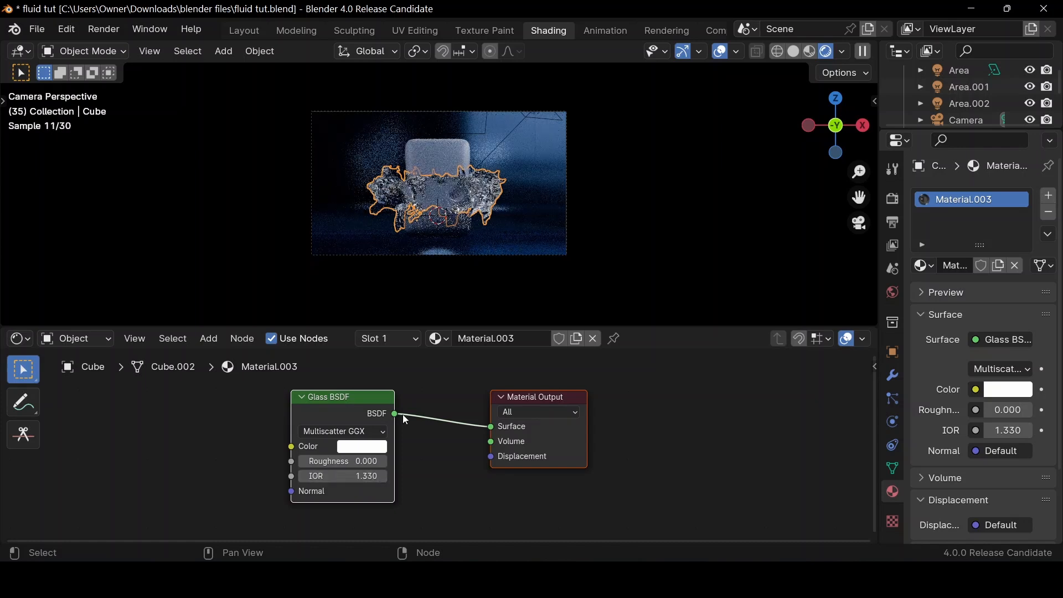
{"action": "left_click", "coordinate": [649, 159]}
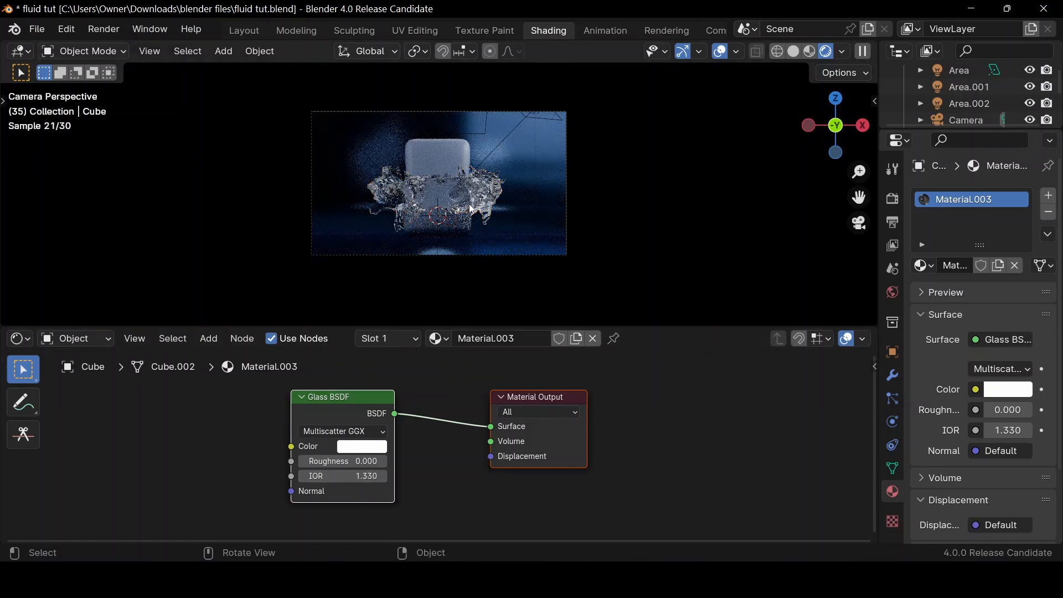
{"action": "left_click", "coordinate": [471, 209]}
{"action": "left_click", "coordinate": [475, 210]}
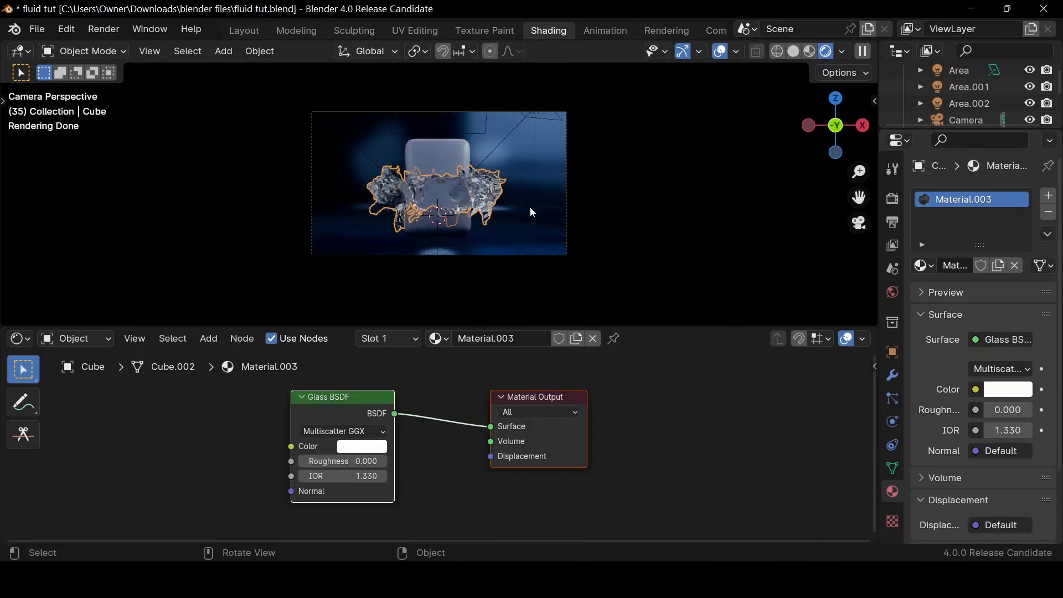
Pull the camera back along its local Z axis by about 4.24 m
{"action": "left_click", "coordinate": [984, 116]}
{"action": "key", "text": "g"}
{"action": "key", "text": "z"}
{"action": "key", "text": "z"}
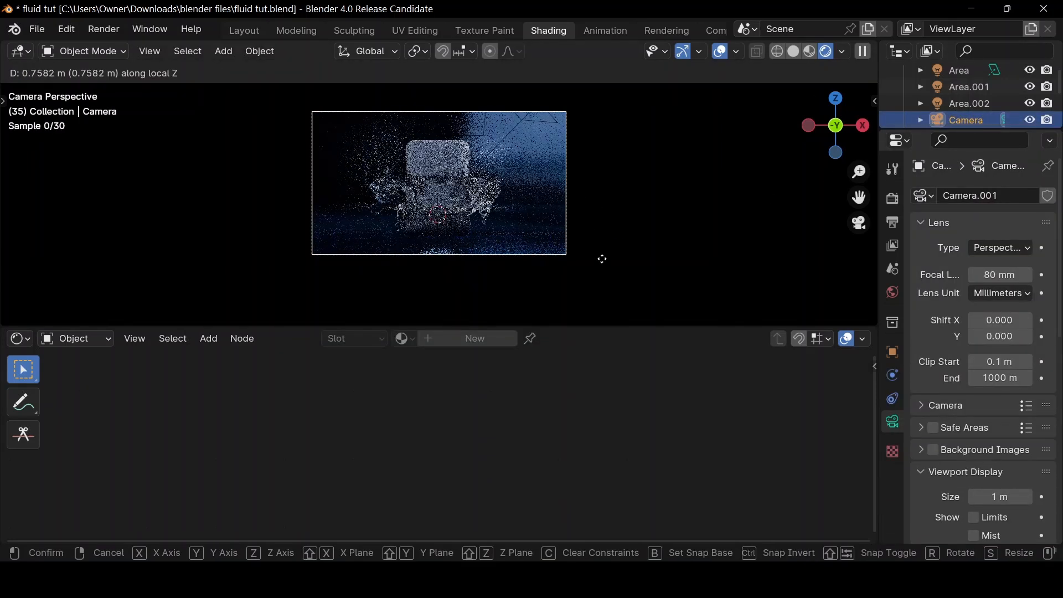
{"action": "left_click", "coordinate": [628, 296]}
Change the curved backdrop's surface shader to Translucent BSDF and show the camera view in rendered shading
{"action": "left_click", "coordinate": [628, 295]}
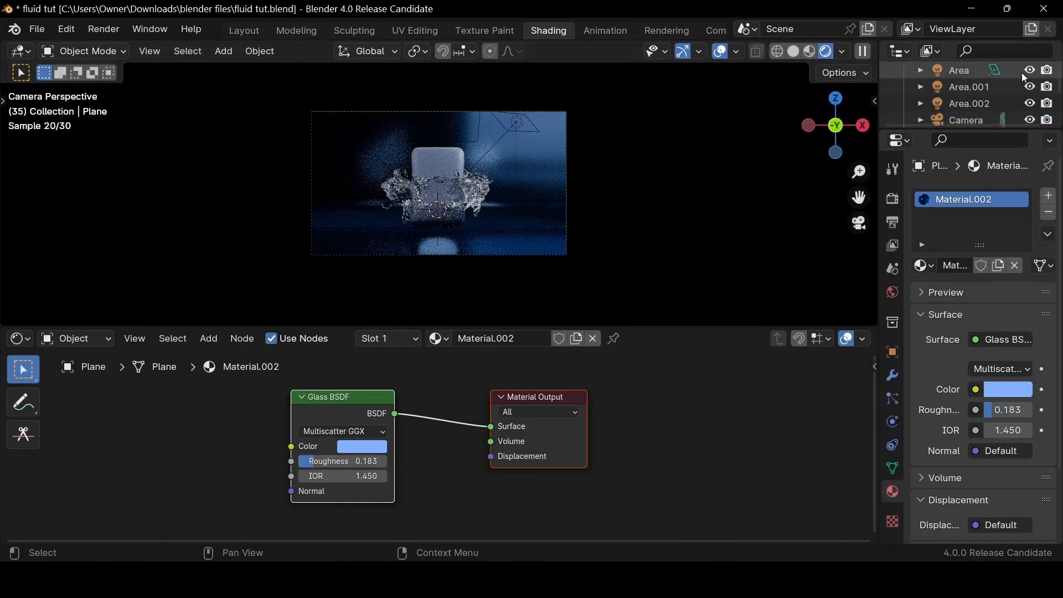
{"action": "scroll", "coordinate": [1022, 79], "scroll_direction": "down", "scroll_amount": 2}
{"action": "left_click", "coordinate": [794, 51]}
{"action": "left_click_drag", "start_coordinate": [835, 126], "coordinate": [854, 134]}
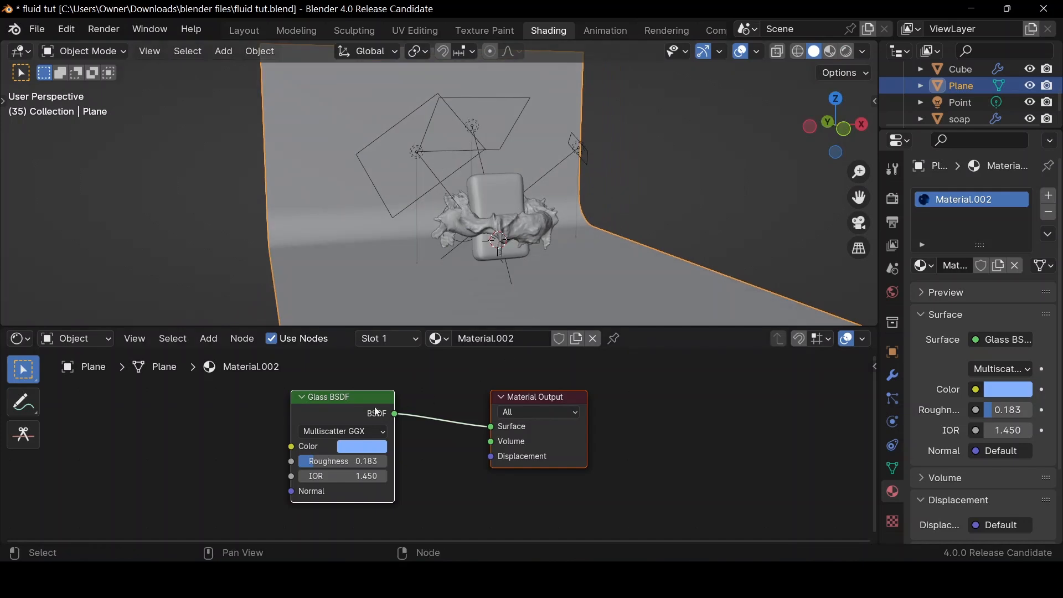
{"action": "scroll", "coordinate": [358, 404], "scroll_direction": "down", "scroll_amount": 1}
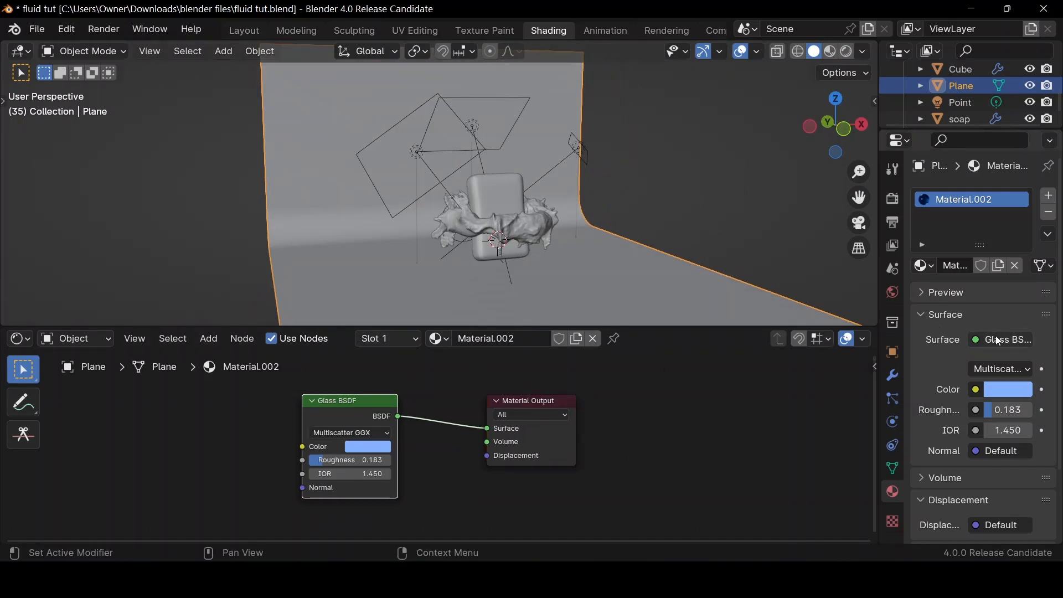
{"action": "left_click", "coordinate": [995, 337]}
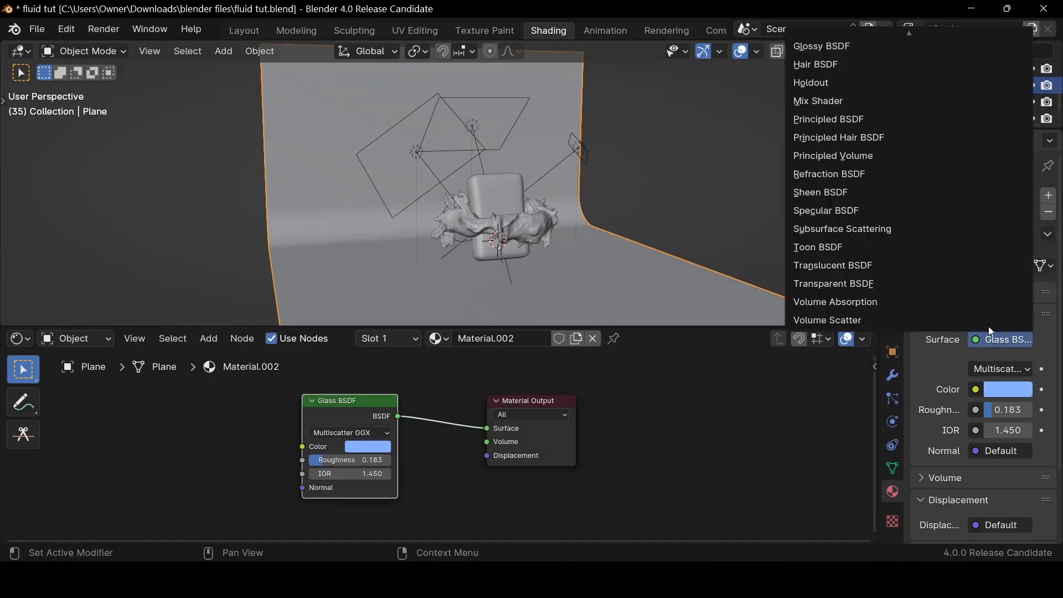
{"action": "left_click", "coordinate": [822, 267]}
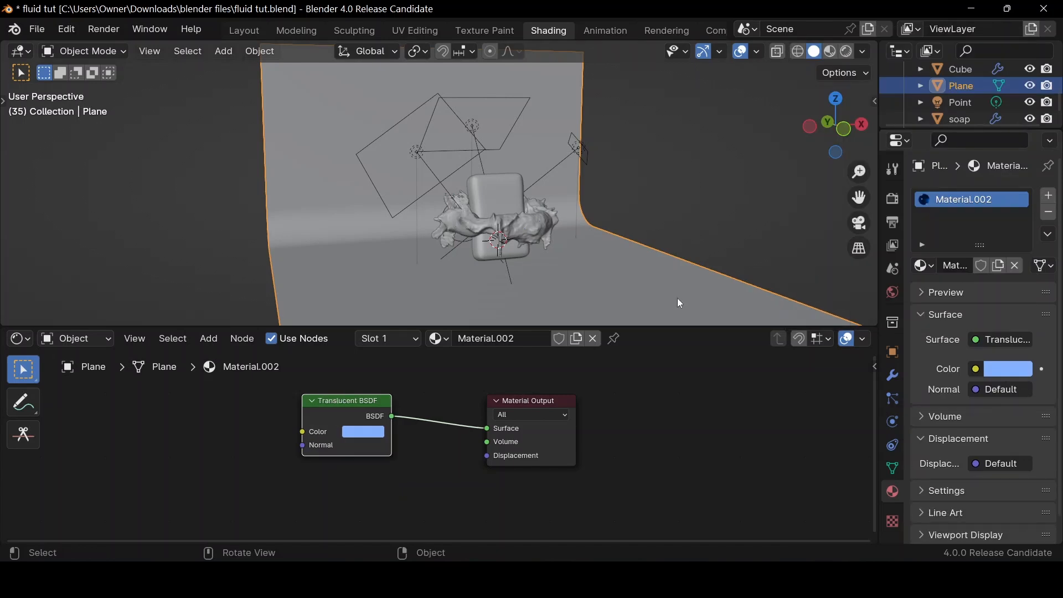
{"action": "left_click", "coordinate": [860, 225]}
{"action": "left_click", "coordinate": [847, 52]}
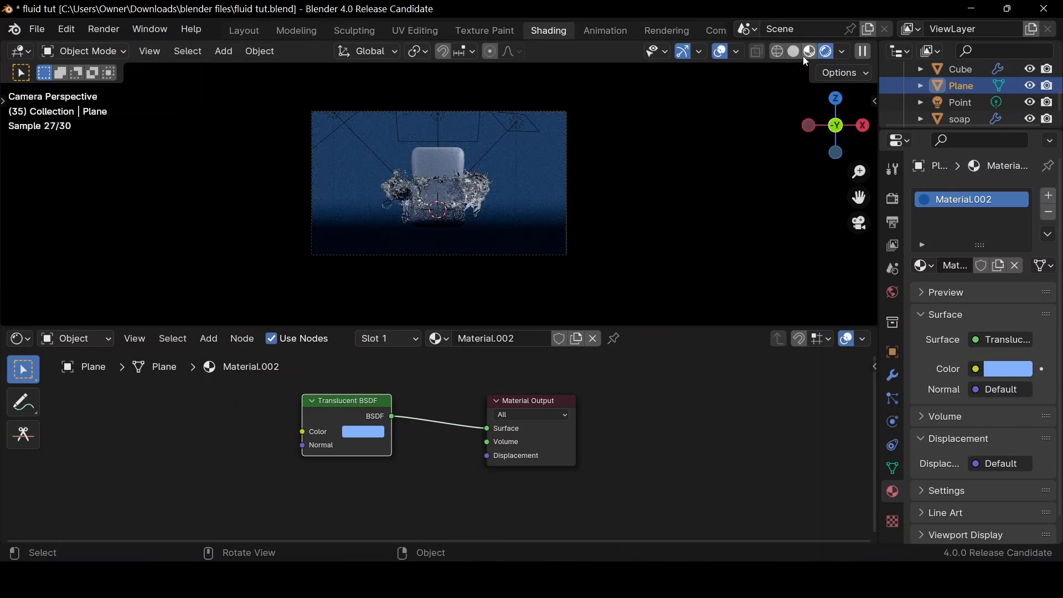
Tilt the curved backdrop slightly around the X axis so its floor slopes down toward the camera
{"action": "mouse_move", "coordinate": [812, 135]}
{"action": "left_mouse_down"}
{"action": "mouse_move", "coordinate": [825, 139]}
{"action": "mouse_move", "coordinate": [794, 145]}
{"action": "mouse_move", "coordinate": [720, 132]}
{"action": "left_mouse_up"}
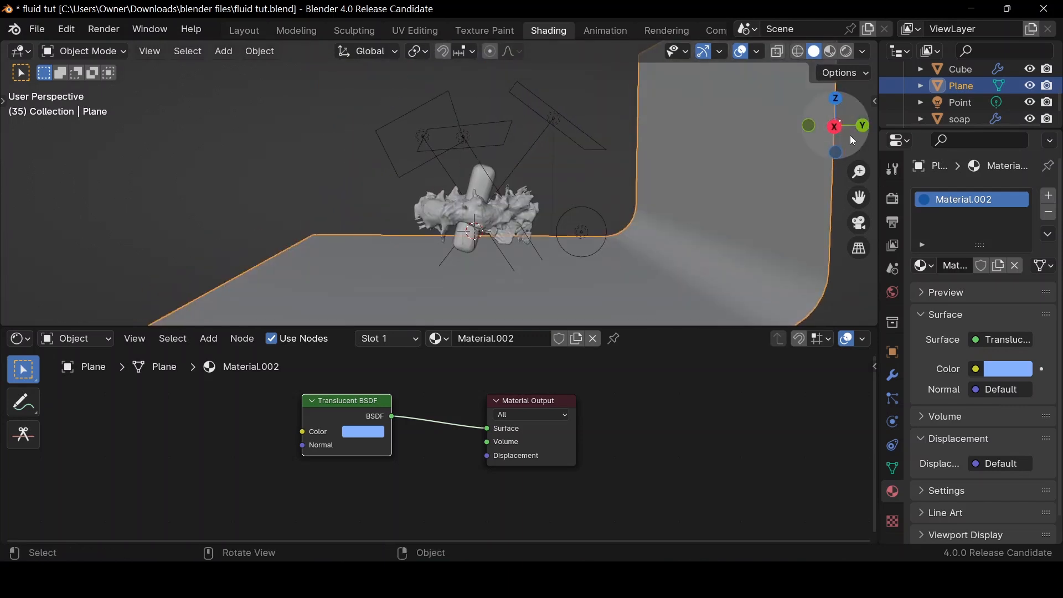
{"action": "left_click", "coordinate": [836, 128]}
{"action": "middle_click_drag", "start_coordinate": [646, 226], "coordinate": [687, 202]}
{"action": "key", "text": "r"}
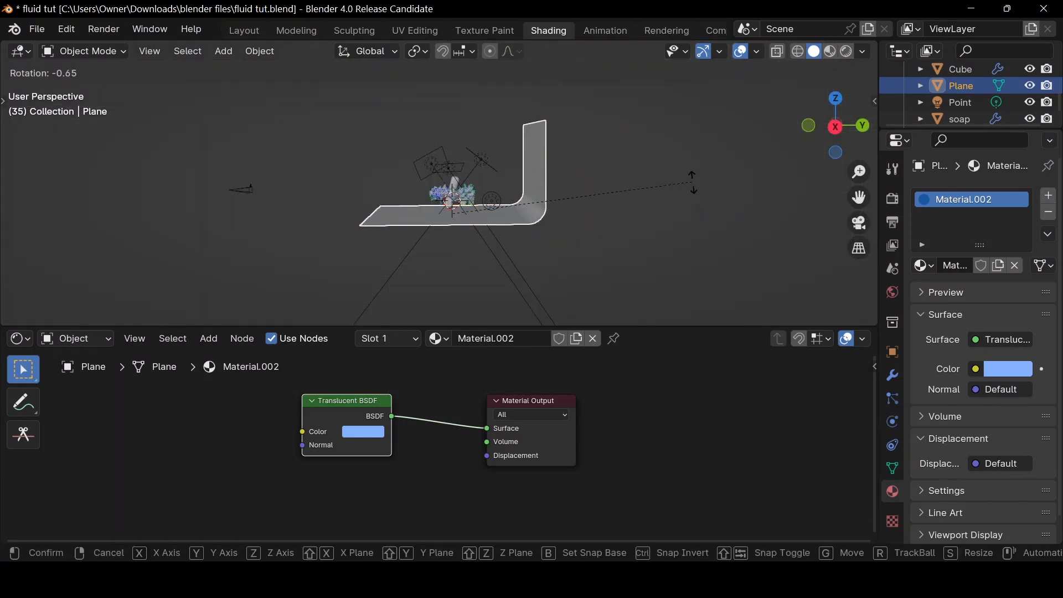
{"action": "key", "text": "x"}
{"action": "left_click", "coordinate": [689, 148]}
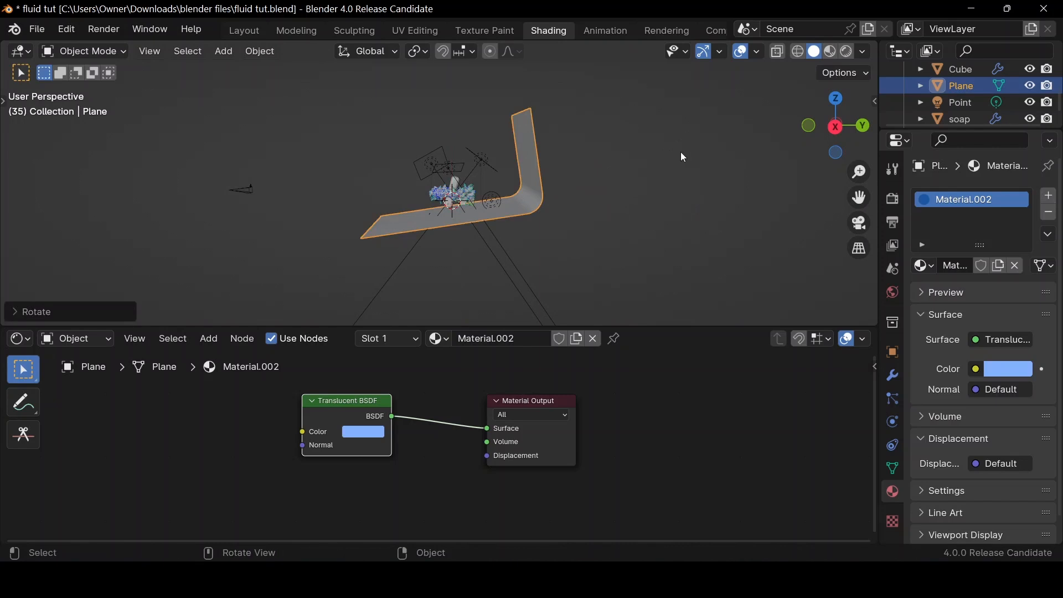
Move the backdrop about -0.94 m in Y and -1.33 m in Z, and show the camera view in rendered shading
{"action": "key", "text": "g"}
{"action": "left_click", "coordinate": [679, 174]}
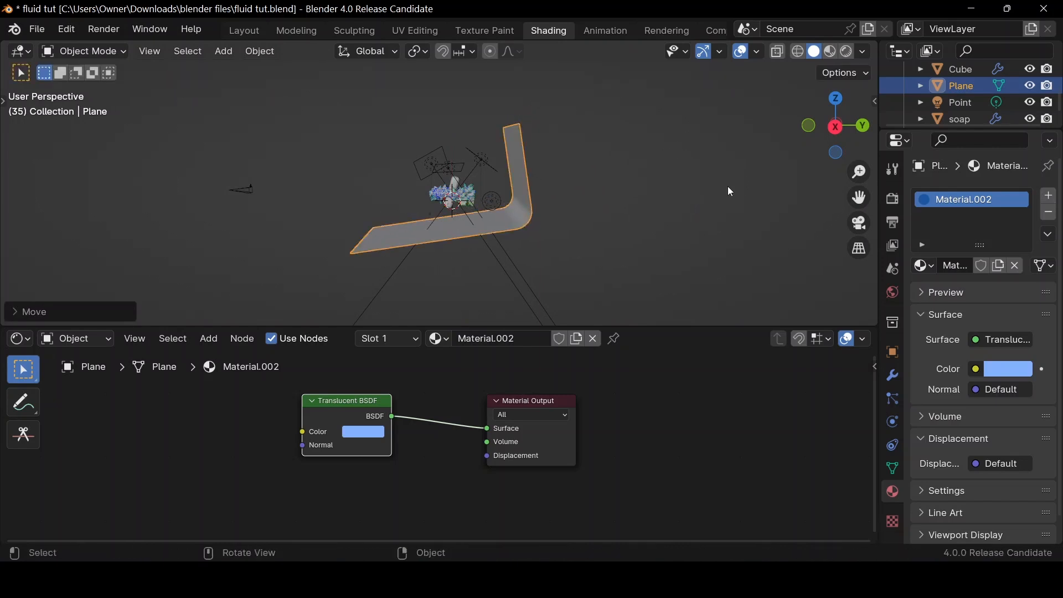
{"action": "left_click", "coordinate": [861, 225]}
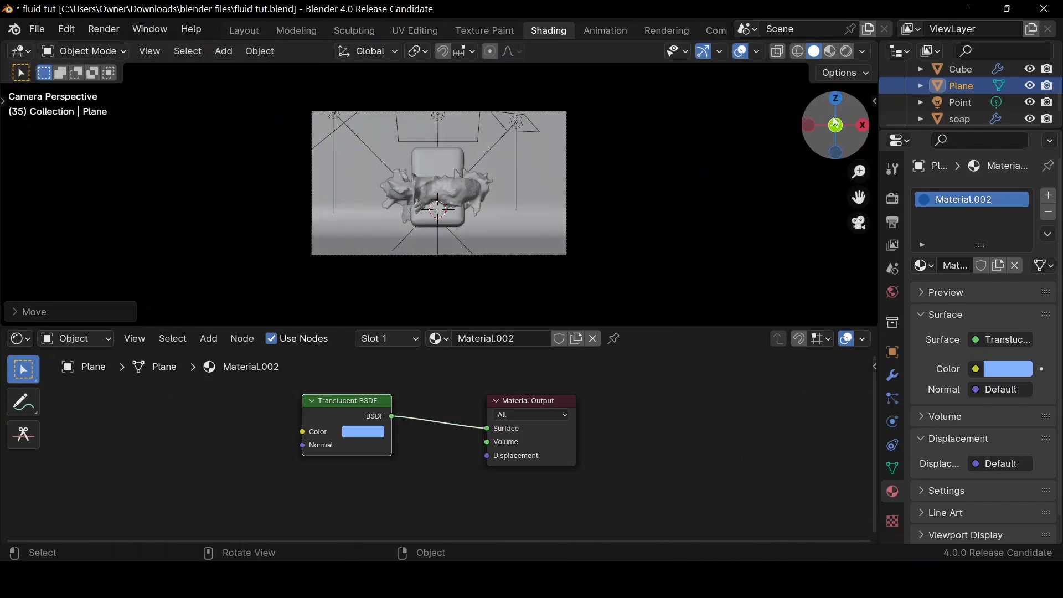
{"action": "left_click", "coordinate": [846, 52]}
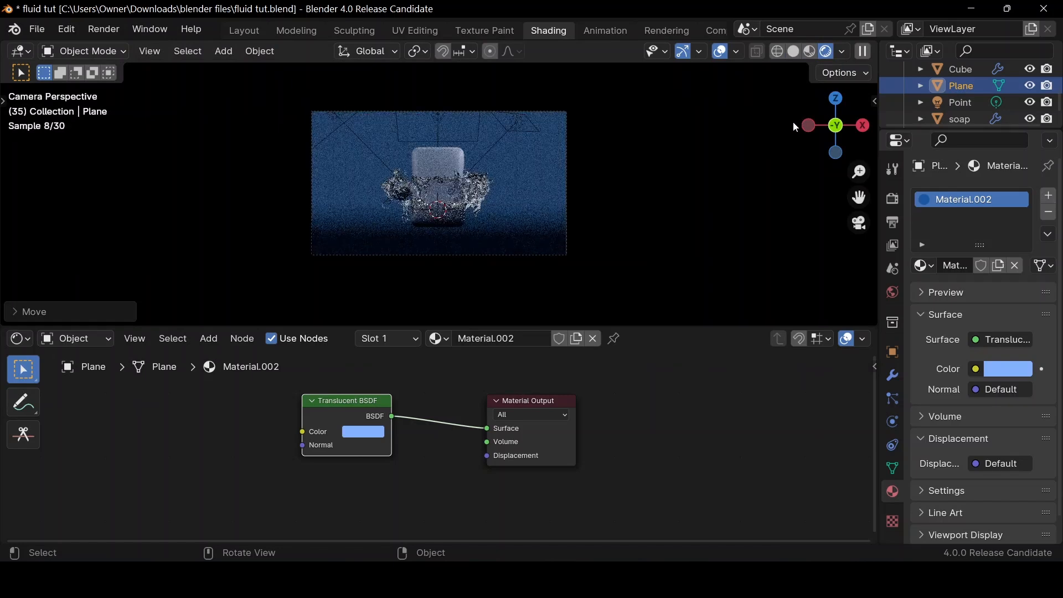
Switch to the Layout workspace, add a fourth area light and move it down and left of the soap
{"action": "left_click", "coordinate": [252, 35]}
{"action": "key", "text": "shift+a"}
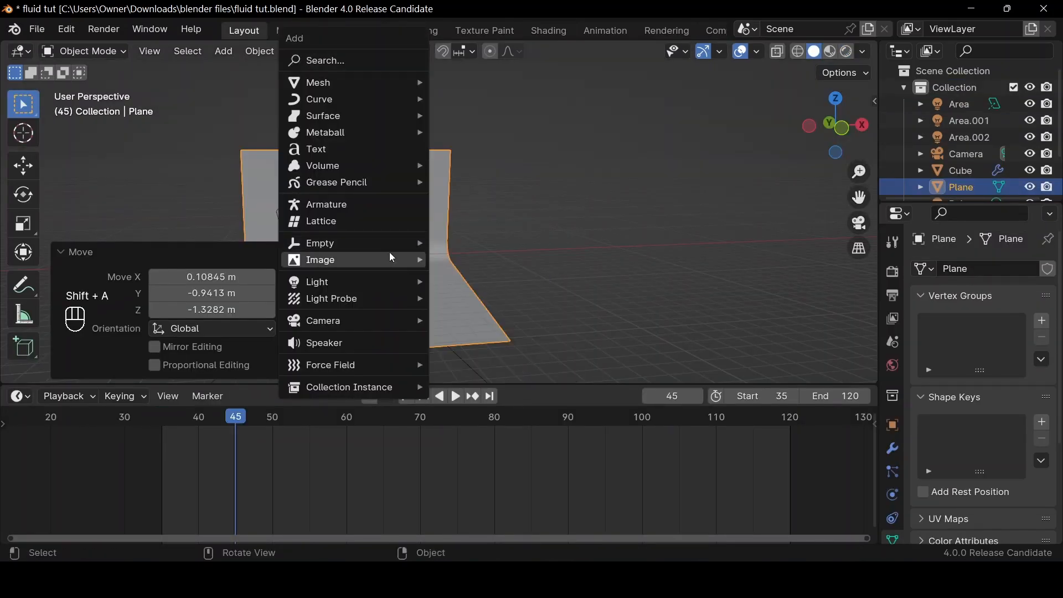
{"action": "mouse_move", "coordinate": [394, 284]}
{"action": "left_click", "coordinate": [468, 334]}
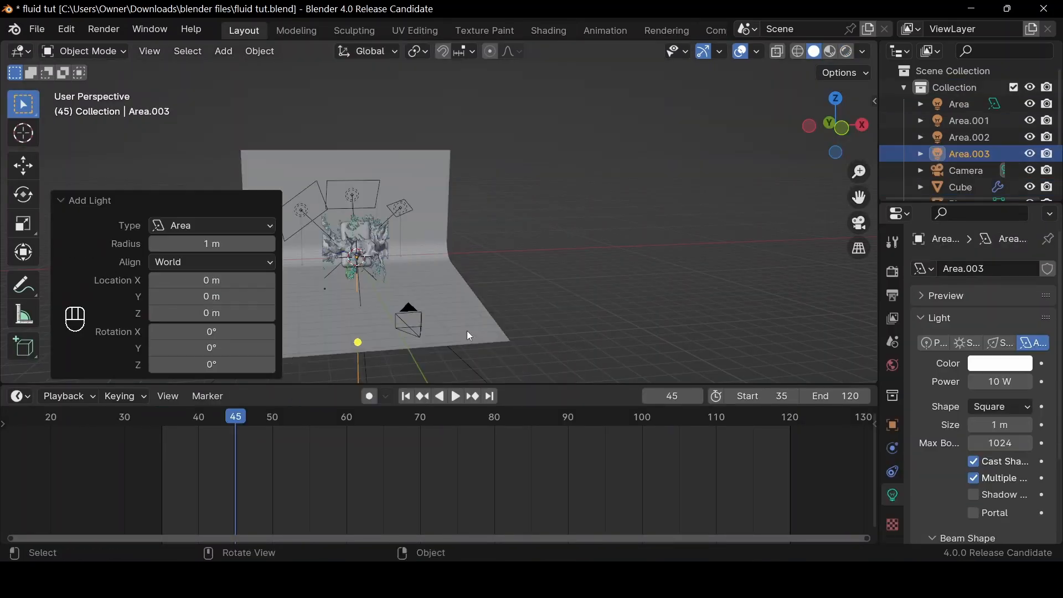
{"action": "key", "text": "g"}
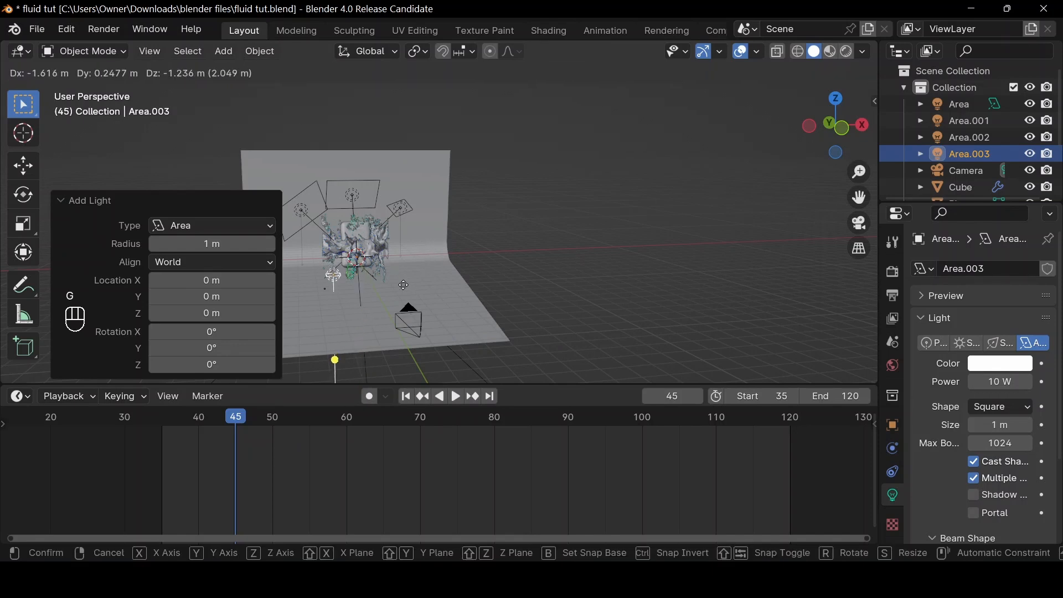
{"action": "left_click", "coordinate": [417, 280]}
Shift the fourth area light in front of the soap and rotate it about 18.8° around X to face the splash
{"action": "left_click", "coordinate": [831, 124]}
{"action": "left_click_drag", "start_coordinate": [842, 135], "coordinate": [740, 161]}
{"action": "key", "text": "g"}
{"action": "key", "text": "r"}
{"action": "key", "text": "x"}
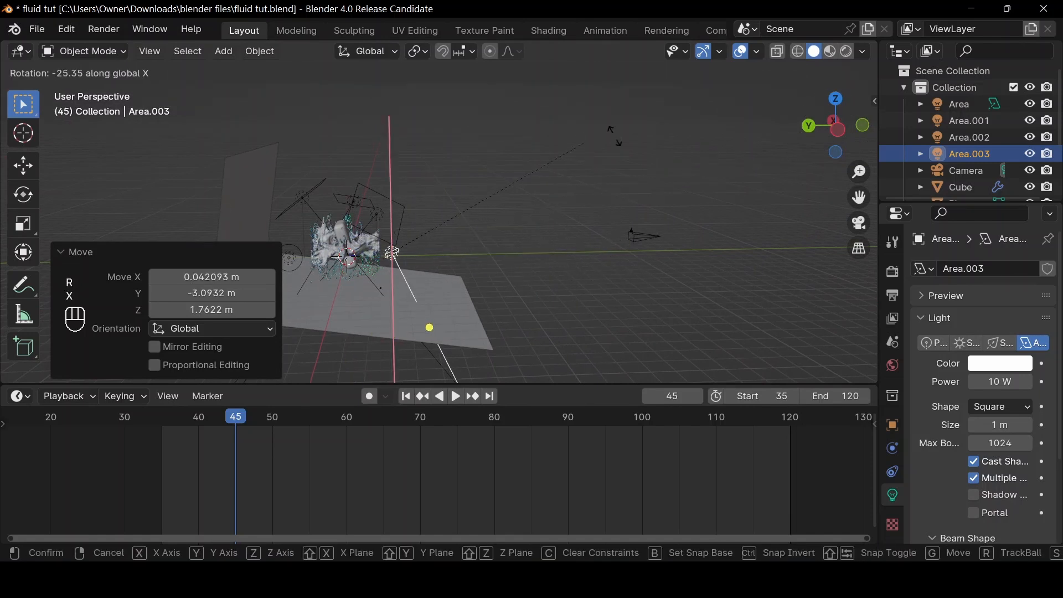
{"action": "left_click", "coordinate": [541, 287]}
Enlarge the fourth area light to about 1.42 m and show the camera view in rendered shading
{"action": "left_click_drag", "start_coordinate": [822, 123], "coordinate": [725, 123]}
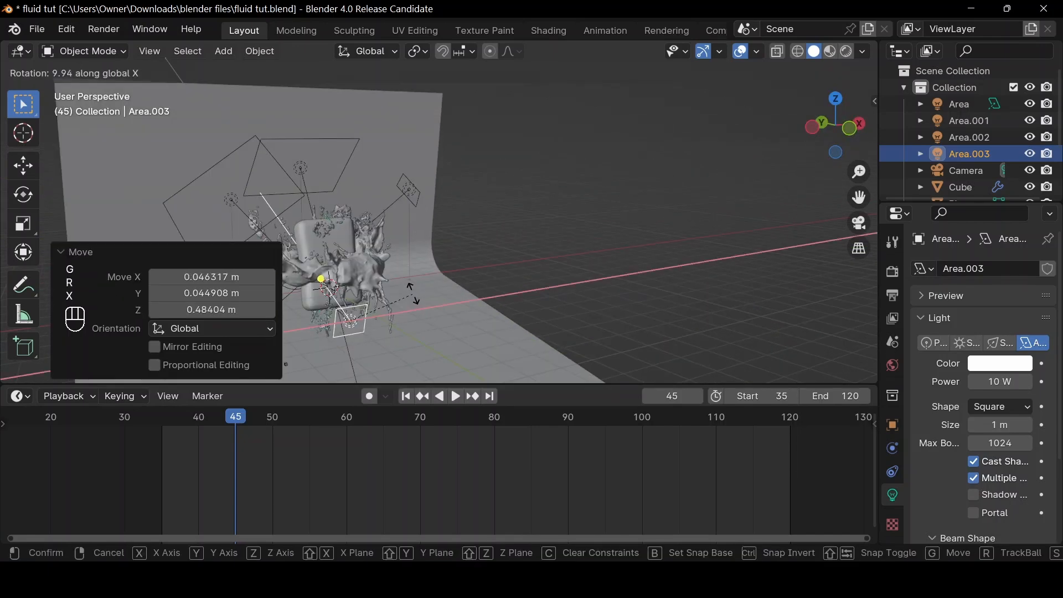
{"action": "left_click", "coordinate": [411, 293]}
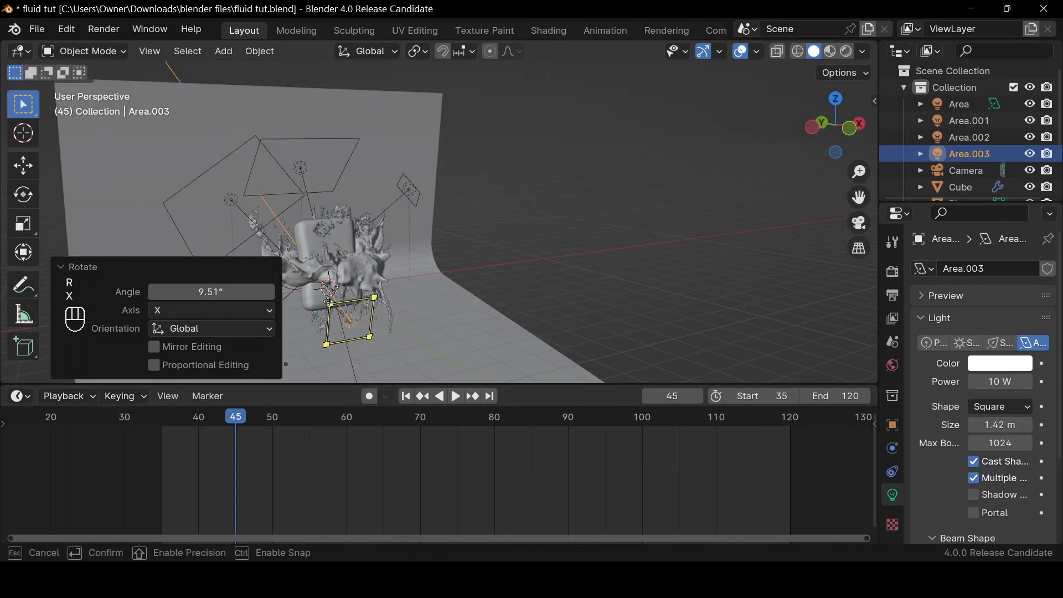
{"action": "left_click", "coordinate": [333, 277]}
{"action": "left_click", "coordinate": [860, 224]}
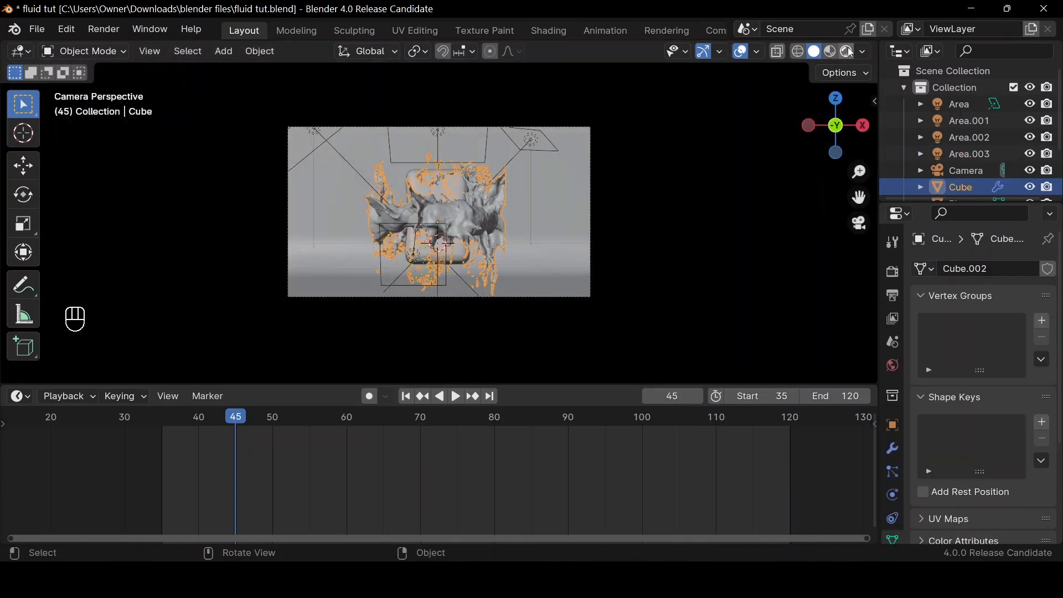
{"action": "left_click", "coordinate": [847, 50]}
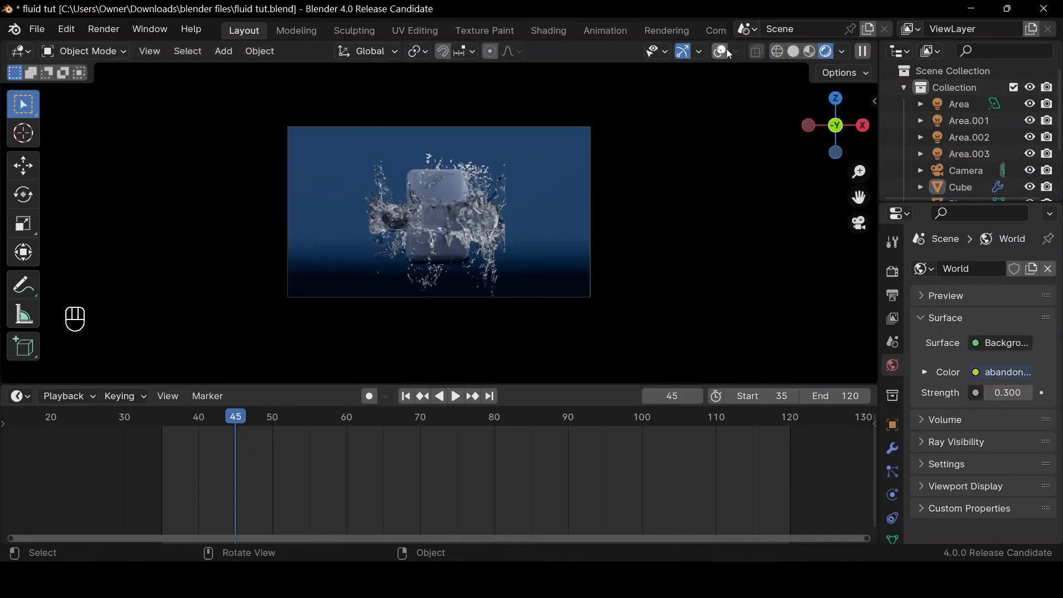
{"action": "left_click", "coordinate": [728, 52]}
Try to set the render output location to the fluid folder in C:\tmp\
{"action": "left_click", "coordinate": [893, 298]}
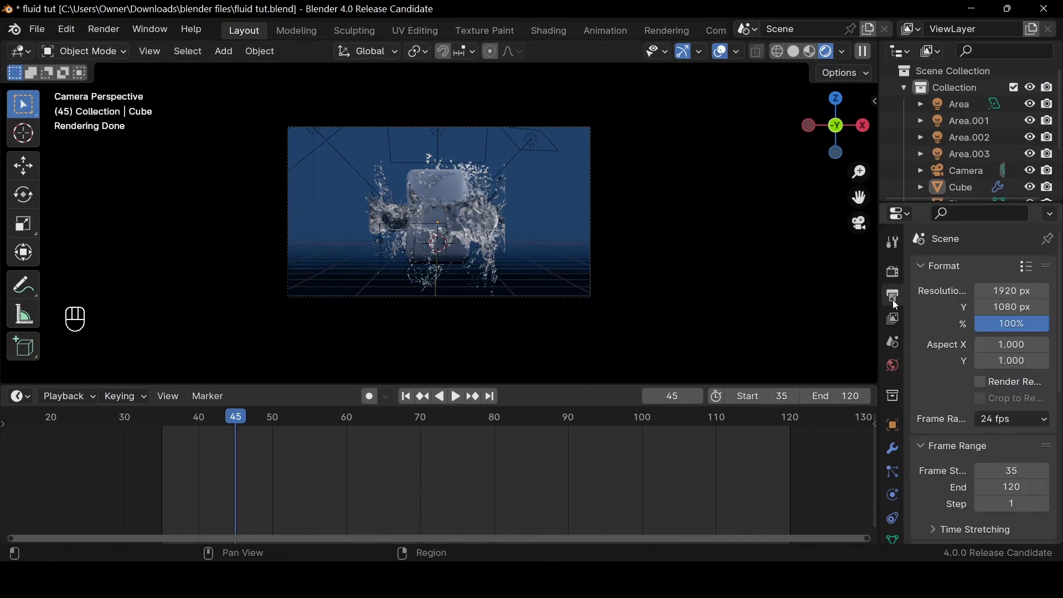
{"action": "scroll", "coordinate": [1019, 404], "scroll_direction": "down", "scroll_amount": 6}
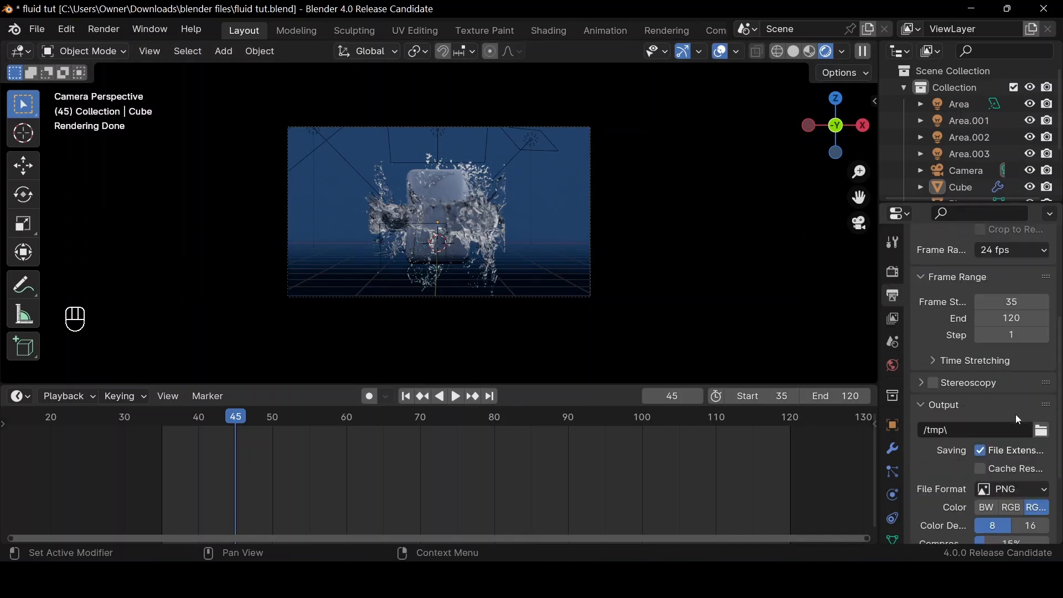
{"action": "left_click", "coordinate": [1041, 431]}
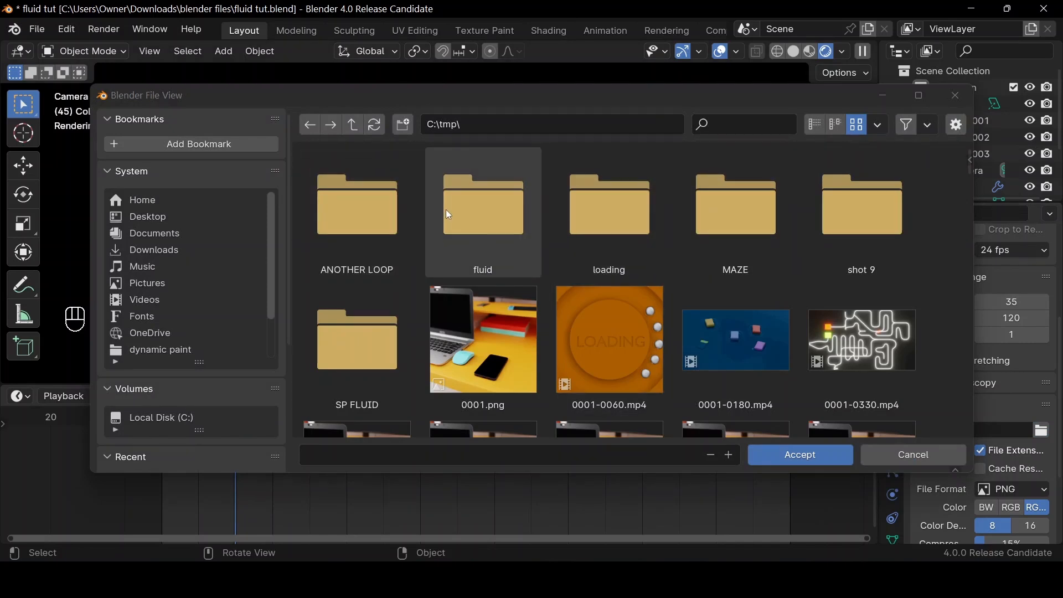
{"action": "left_click", "coordinate": [485, 244]}
{"action": "left_click", "coordinate": [841, 453]}
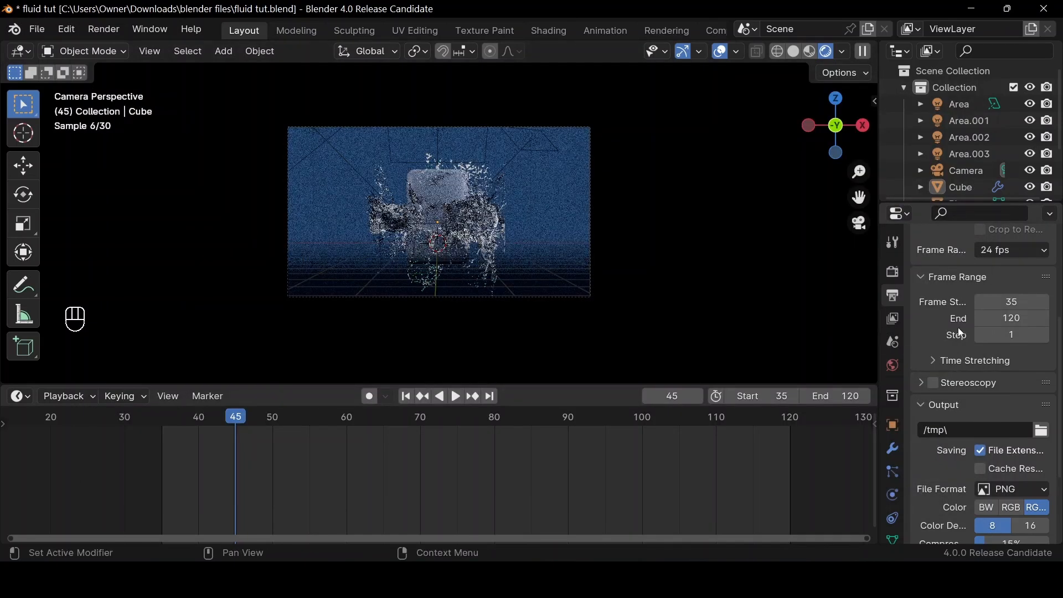